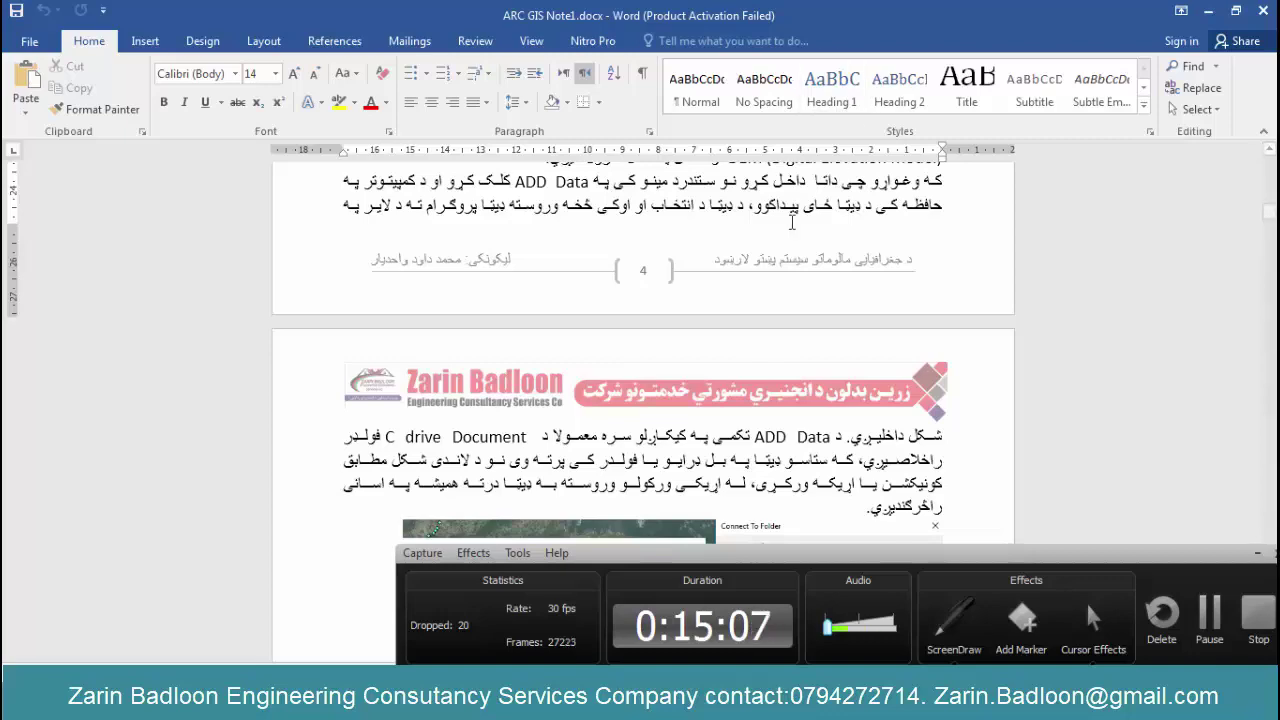
- Float the Standard toolbar over the empty map, then open and close the Add Data dialog
{"action": "scroll", "coordinate": [643, 400], "scroll_direction": "up", "scroll_amount": 3}
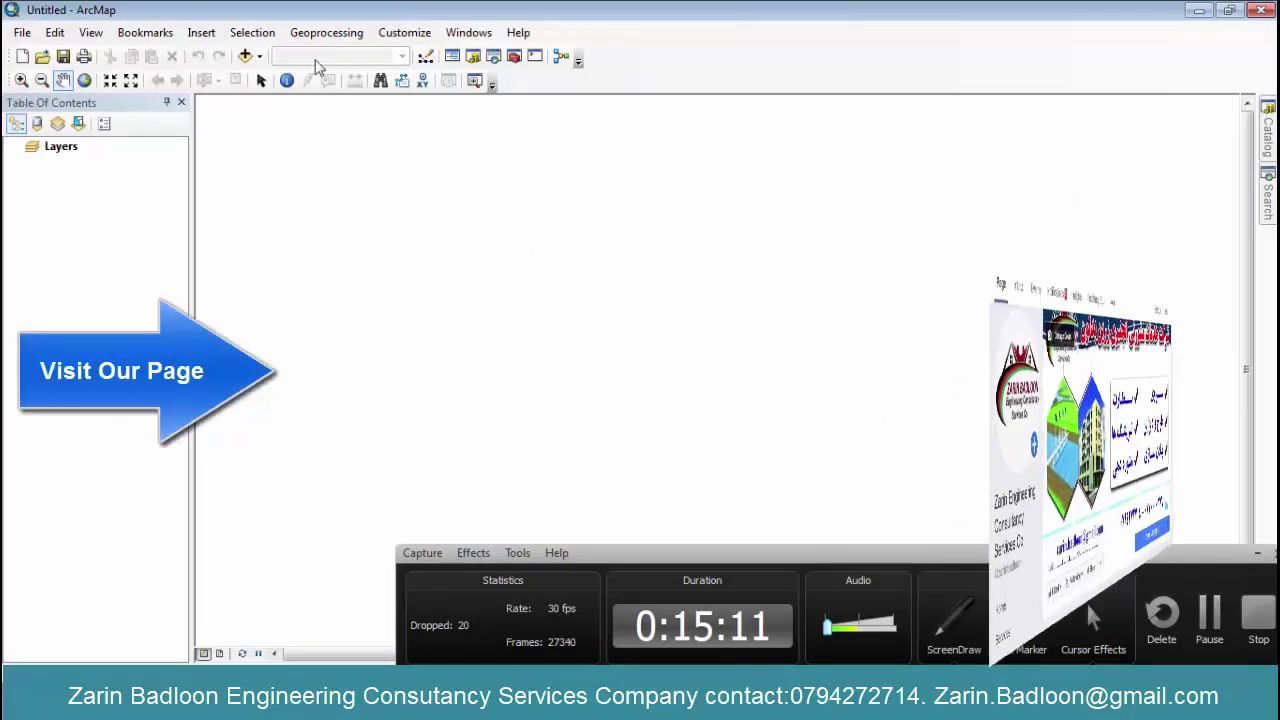
{"action": "left_click_drag", "start_coordinate": [9, 56], "coordinate": [243, 93]}
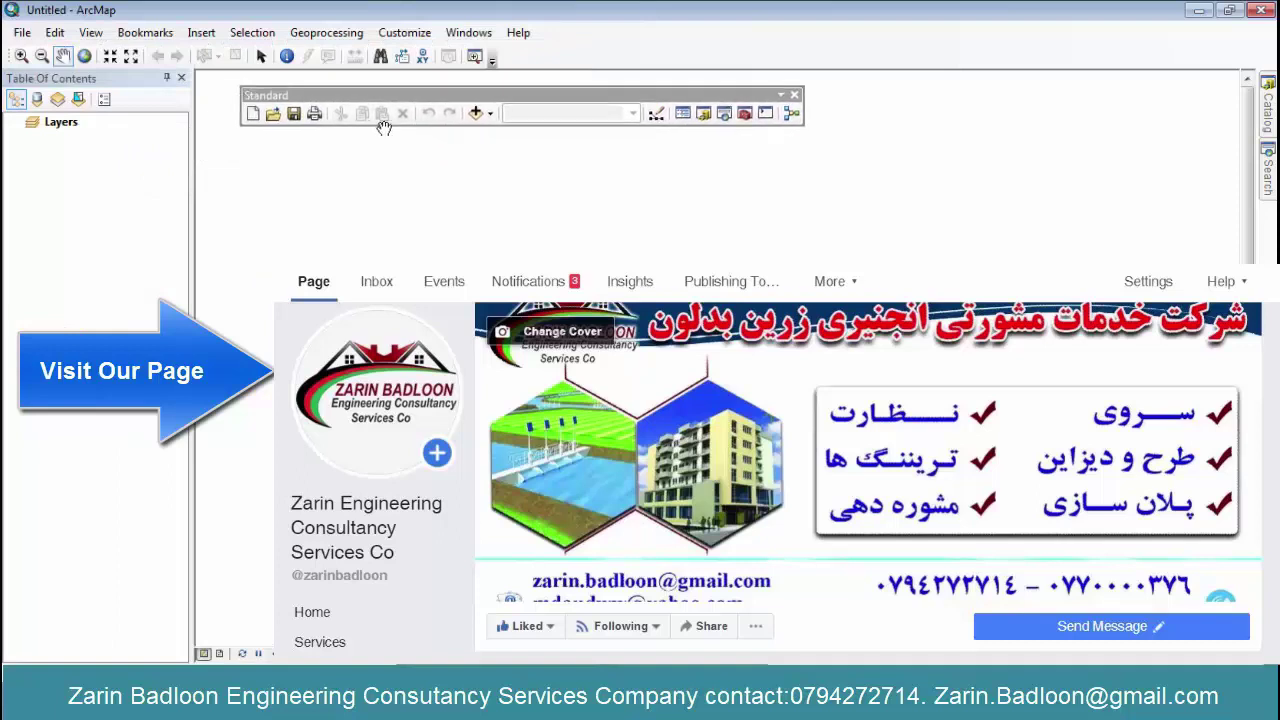
{"action": "left_click", "coordinate": [476, 113]}
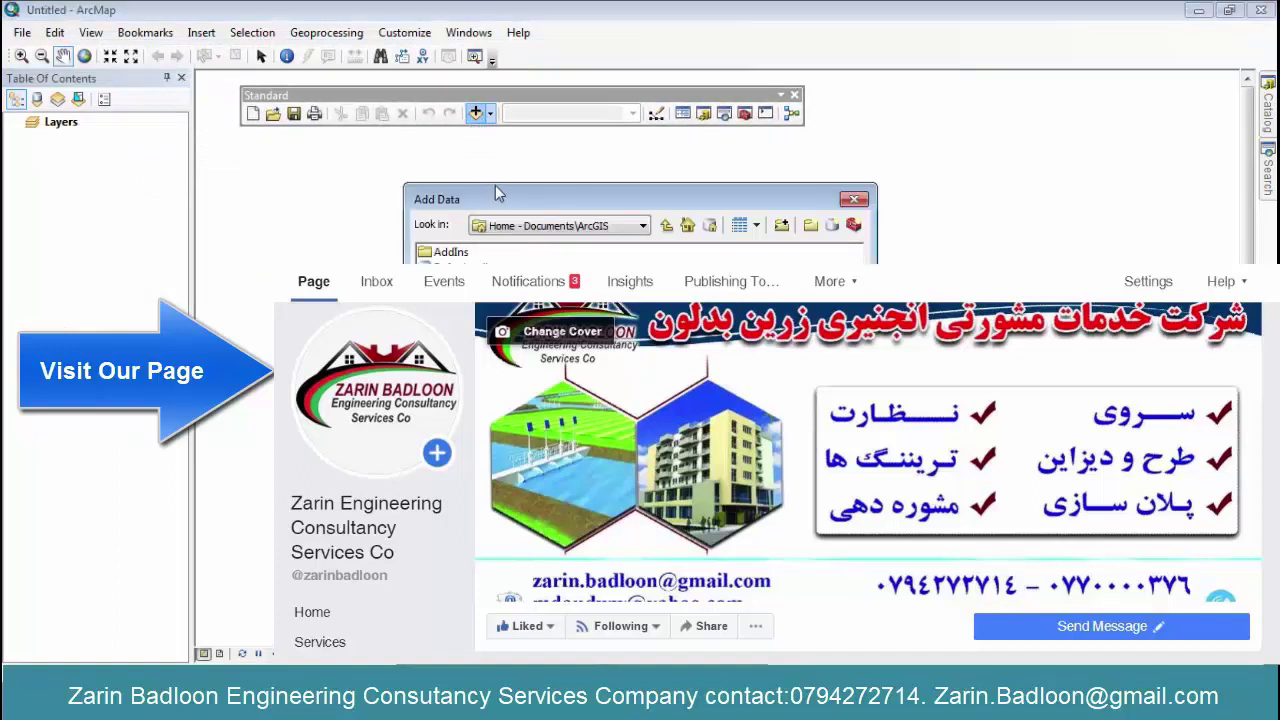
{"action": "left_click", "coordinate": [853, 198]}
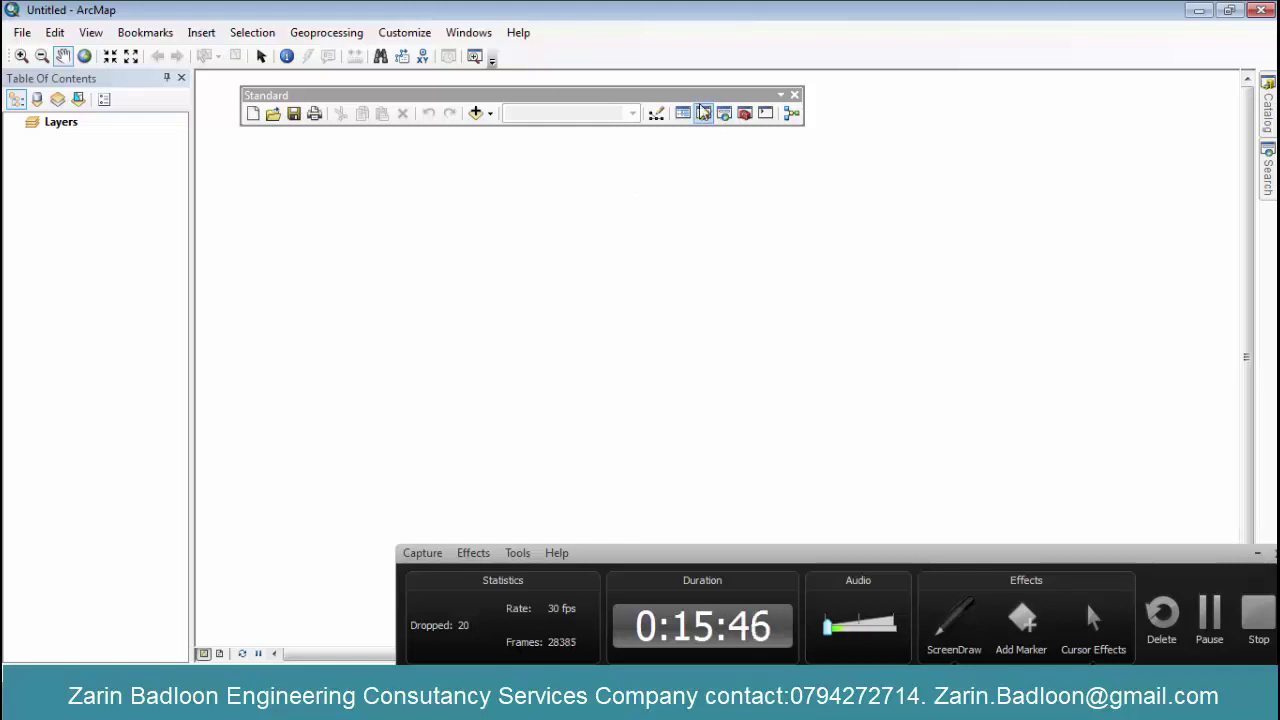
- Reopen Add Data and check the Look in list, keeping Home - Documents\ArcGIS
{"action": "left_click", "coordinate": [476, 113]}
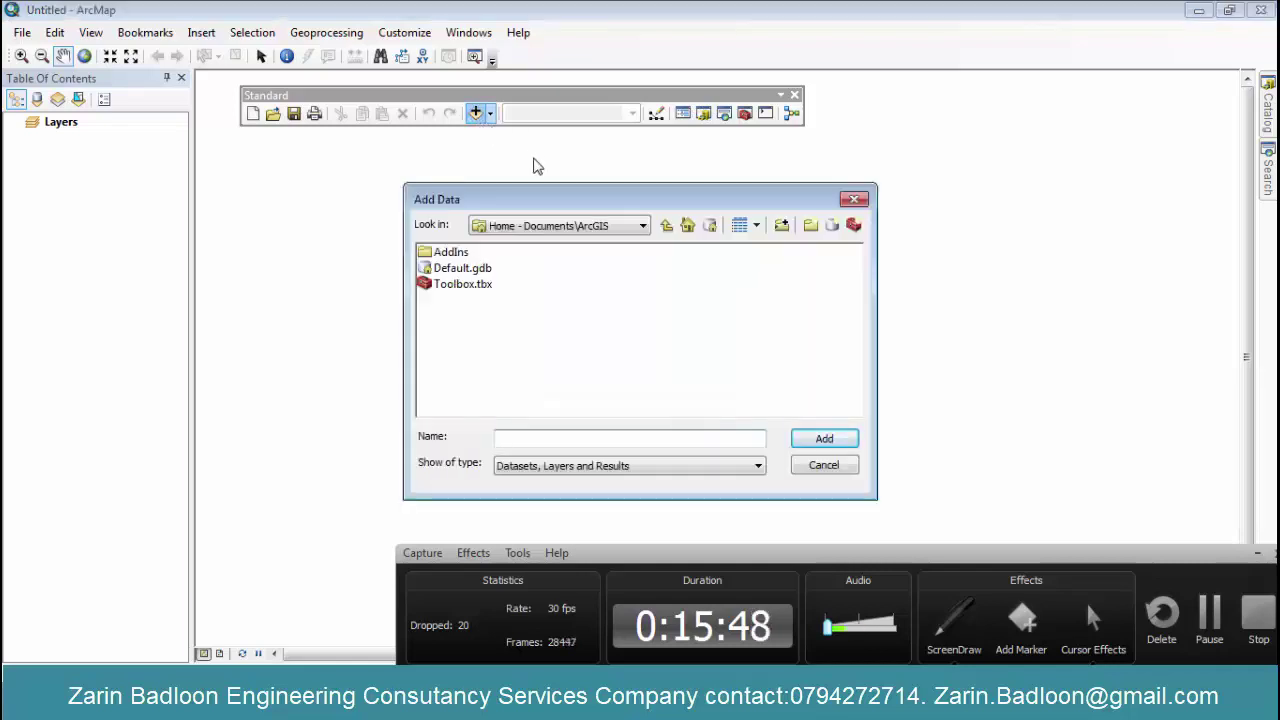
{"action": "left_click", "coordinate": [854, 199]}
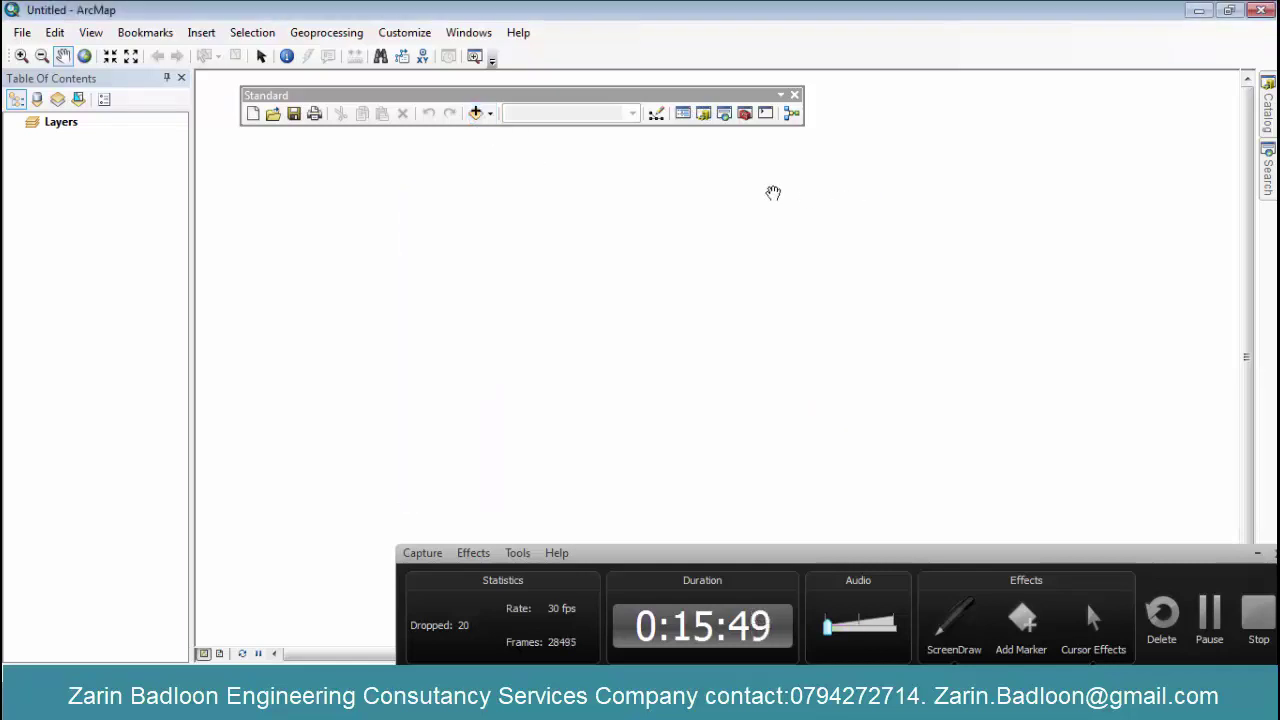
{"action": "left_click", "coordinate": [477, 113]}
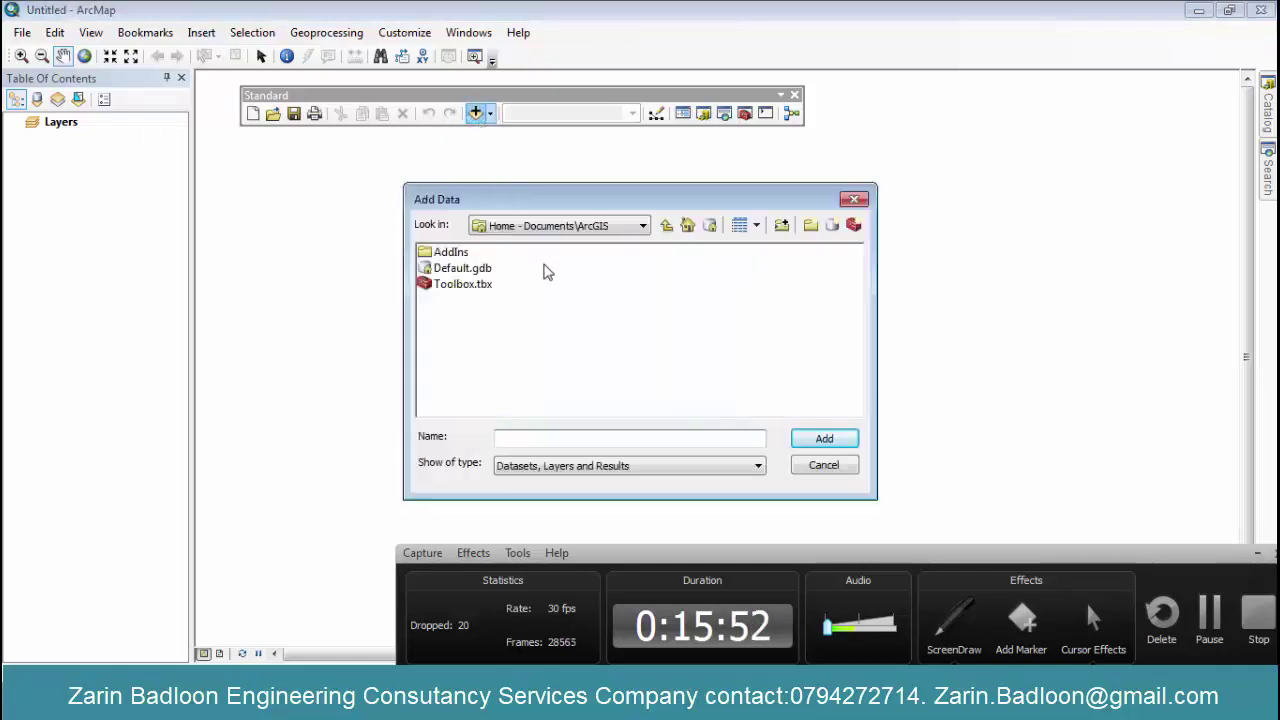
{"action": "left_click", "coordinate": [641, 227]}
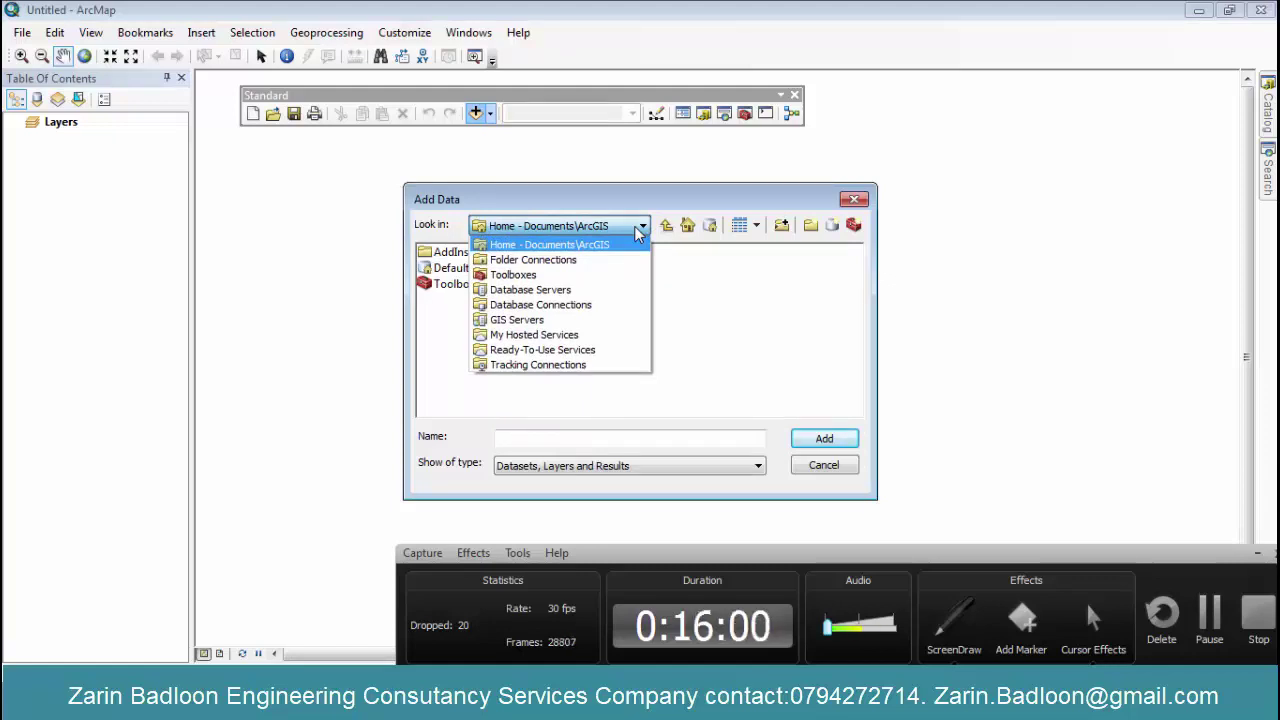
{"action": "left_click", "coordinate": [633, 226]}
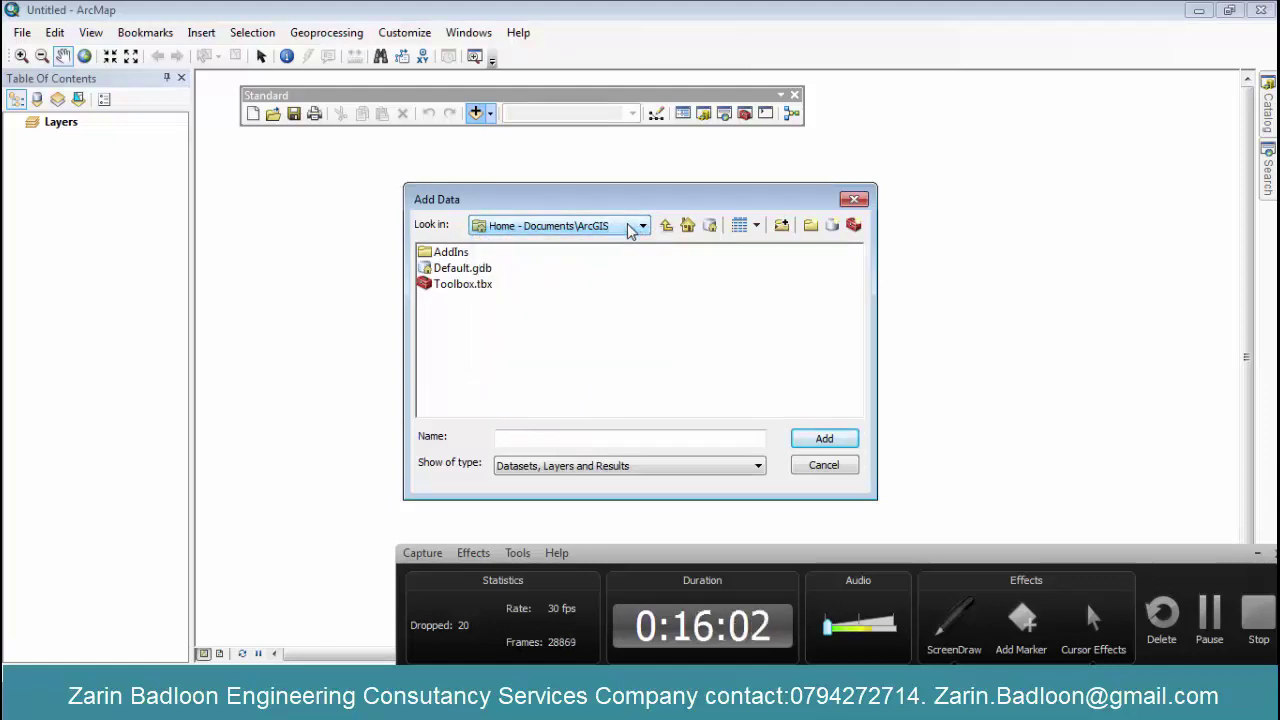
{"action": "left_click", "coordinate": [632, 227]}
{"action": "left_click", "coordinate": [627, 223]}
- Move the Add Data dialog right and down, toggling the Look in list without changing location
{"action": "left_click_drag", "start_coordinate": [637, 206], "coordinate": [731, 165]}
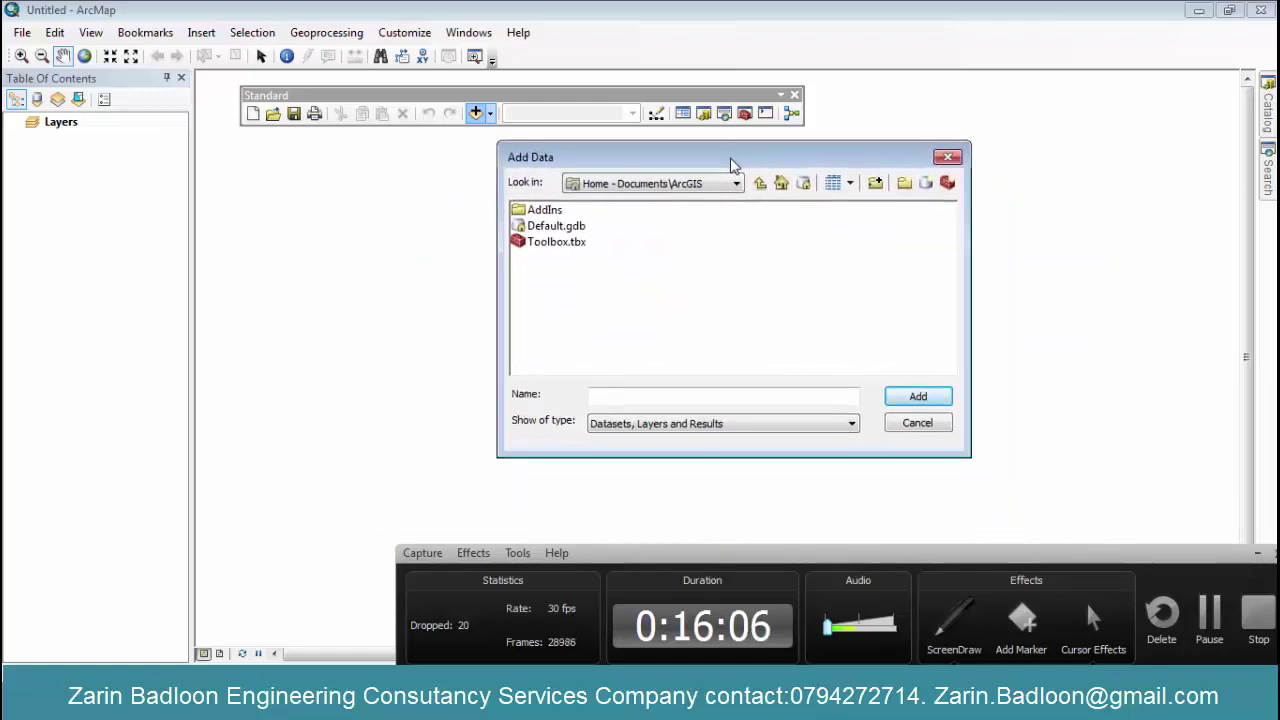
{"action": "left_click", "coordinate": [715, 184]}
{"action": "left_click", "coordinate": [715, 184]}
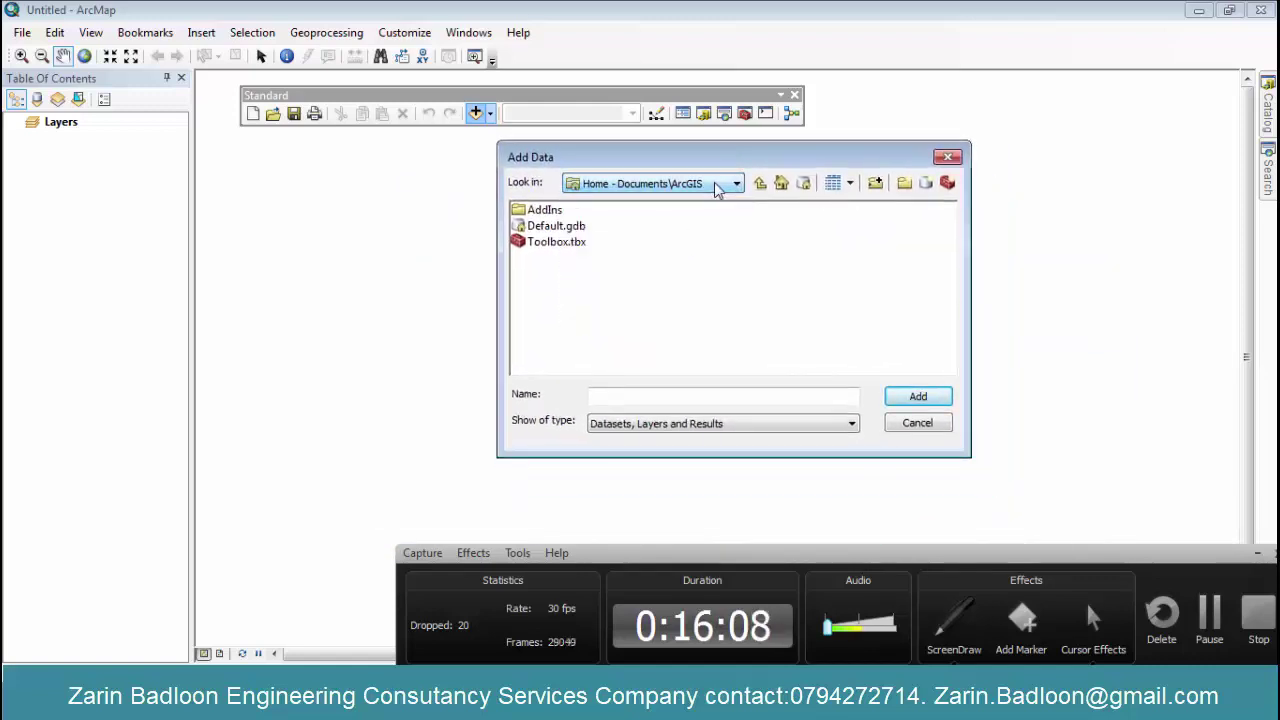
{"action": "left_click", "coordinate": [715, 184]}
{"action": "left_click", "coordinate": [715, 184]}
{"action": "left_click", "coordinate": [715, 184]}
{"action": "left_click", "coordinate": [715, 184]}
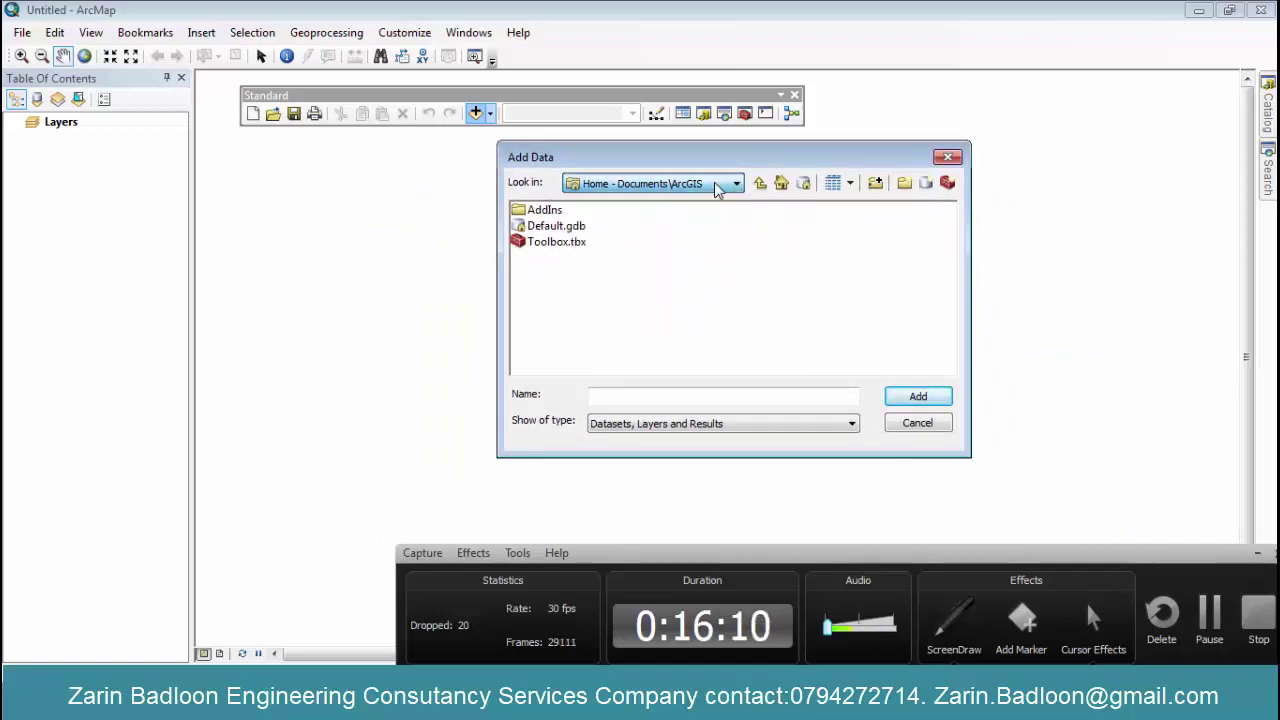
{"action": "left_click", "coordinate": [715, 184]}
{"action": "left_click", "coordinate": [574, 177]}
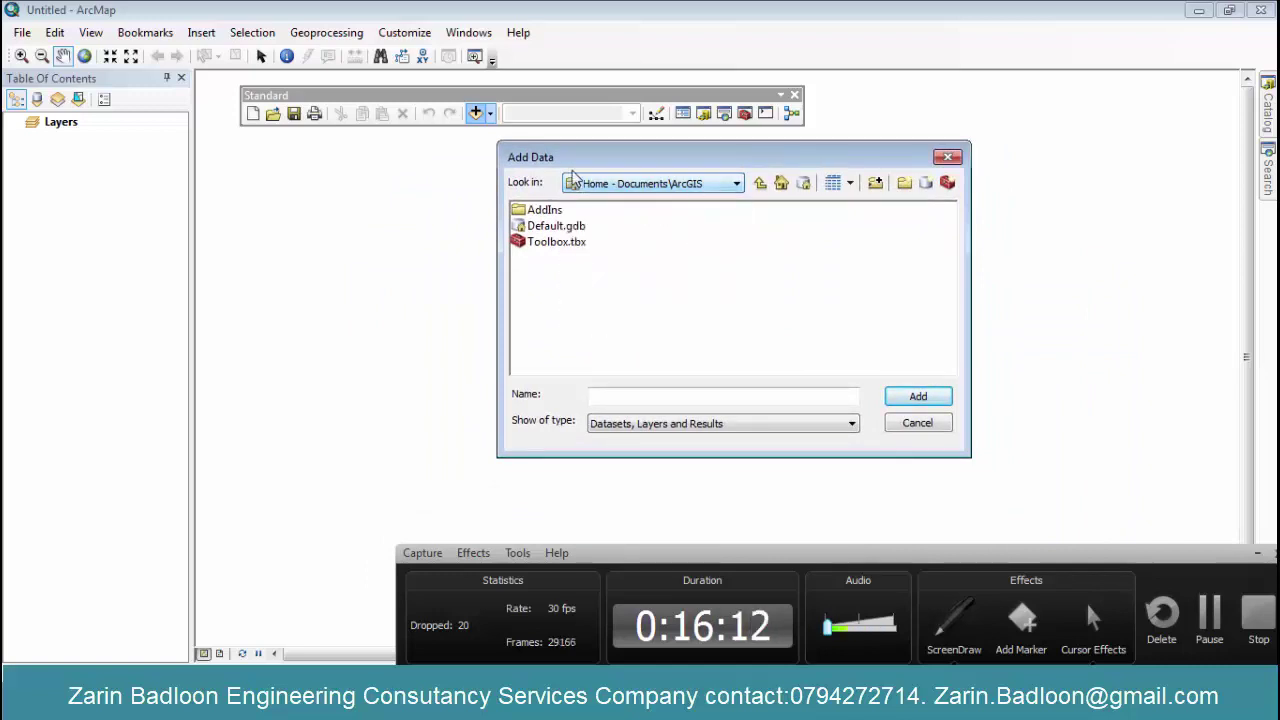
{"action": "left_click", "coordinate": [662, 186]}
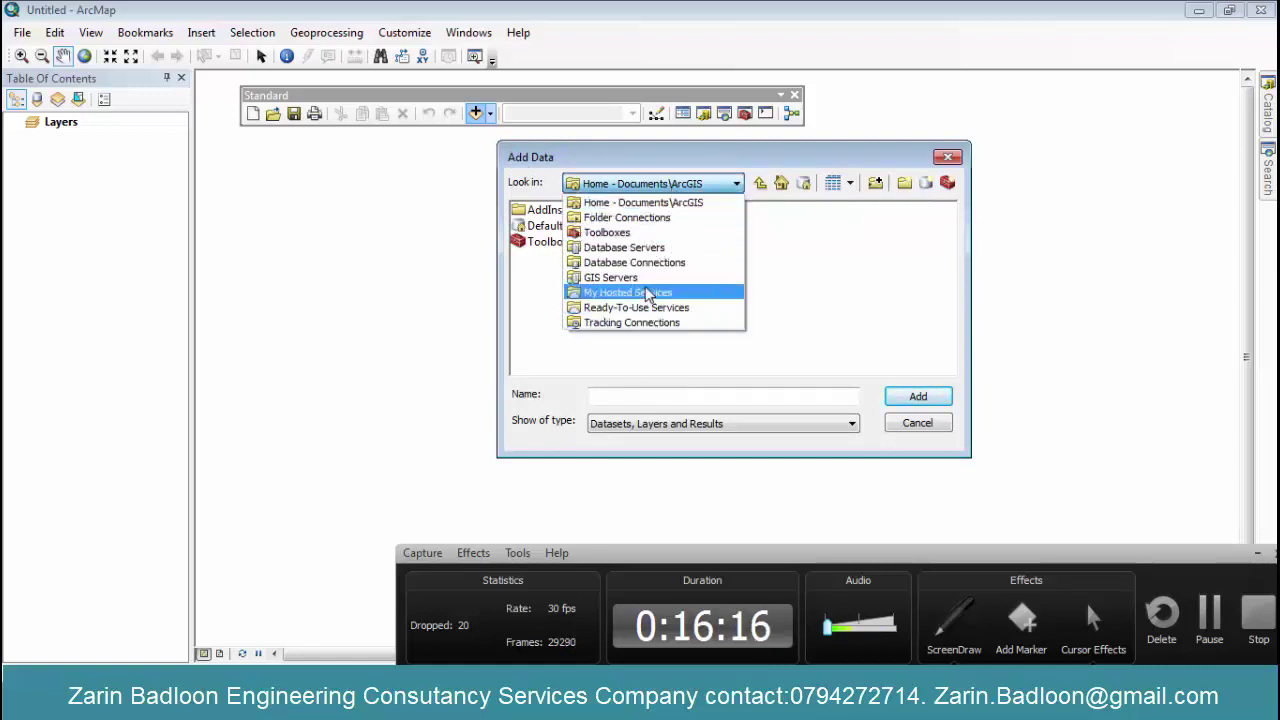
{"action": "left_click", "coordinate": [789, 250]}
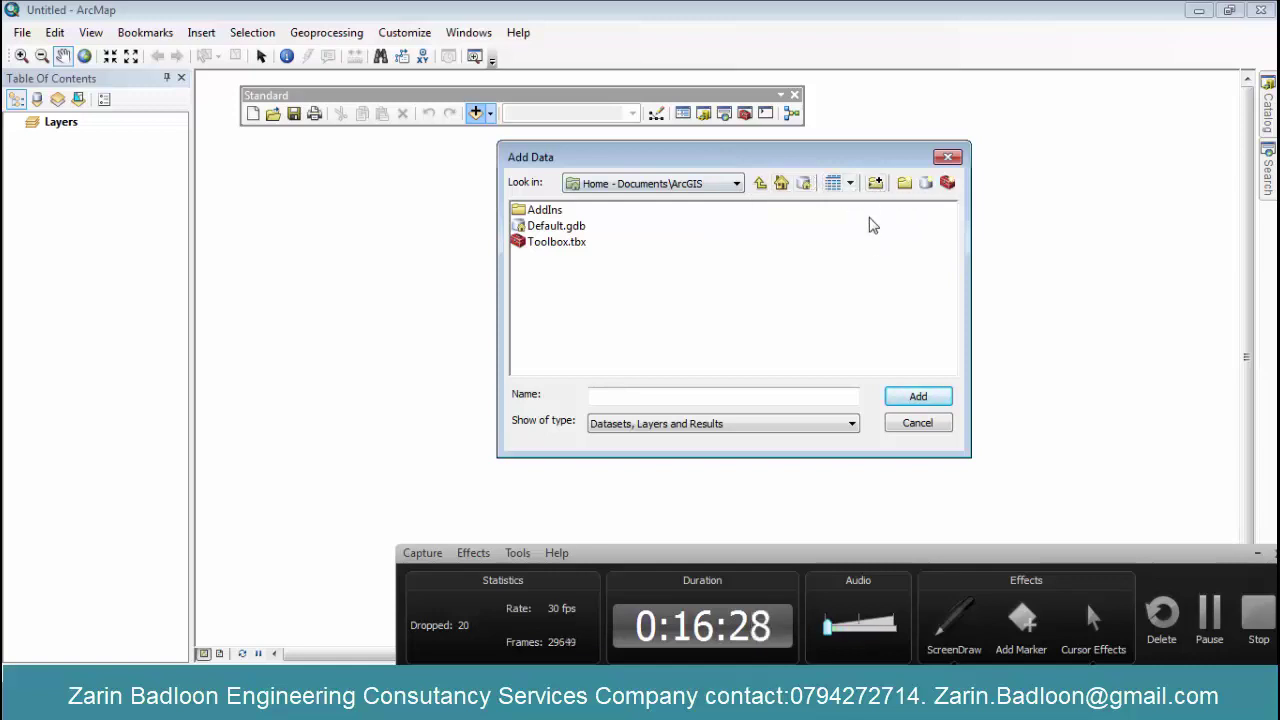
- Add a folder connection to Local Disk (C:) under Computer
{"action": "left_click", "coordinate": [875, 186]}
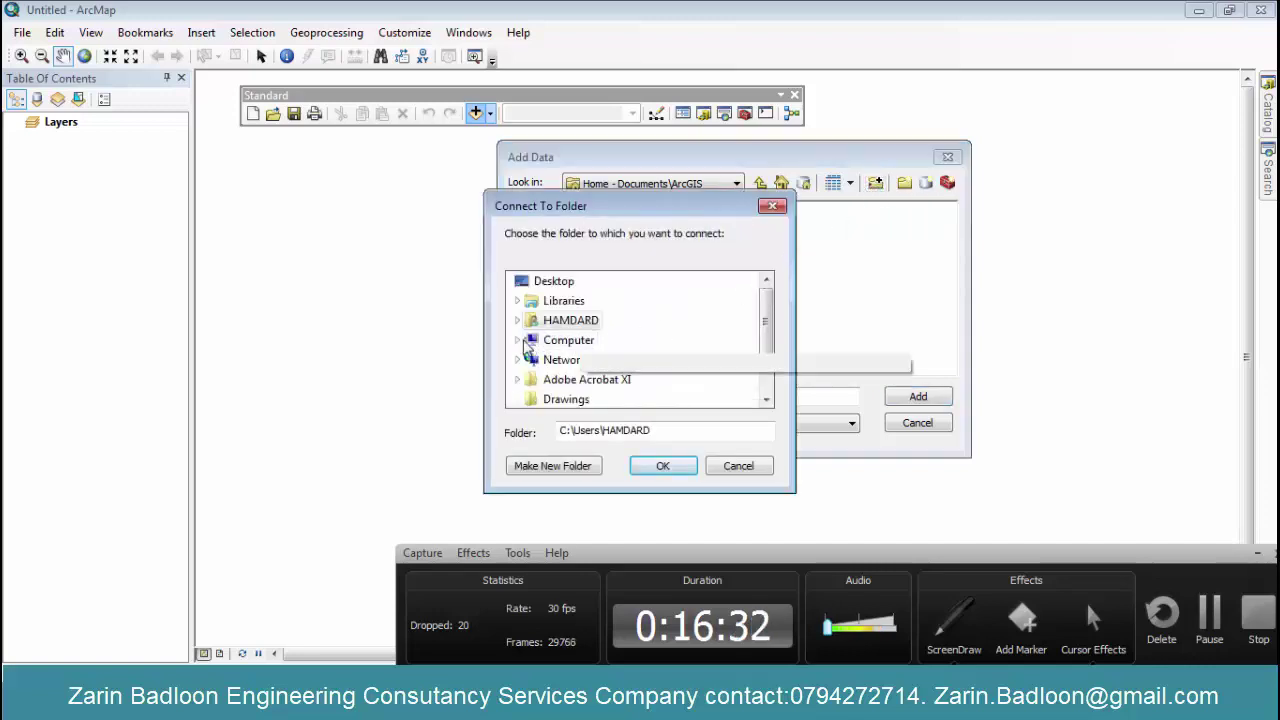
{"action": "left_click", "coordinate": [517, 340]}
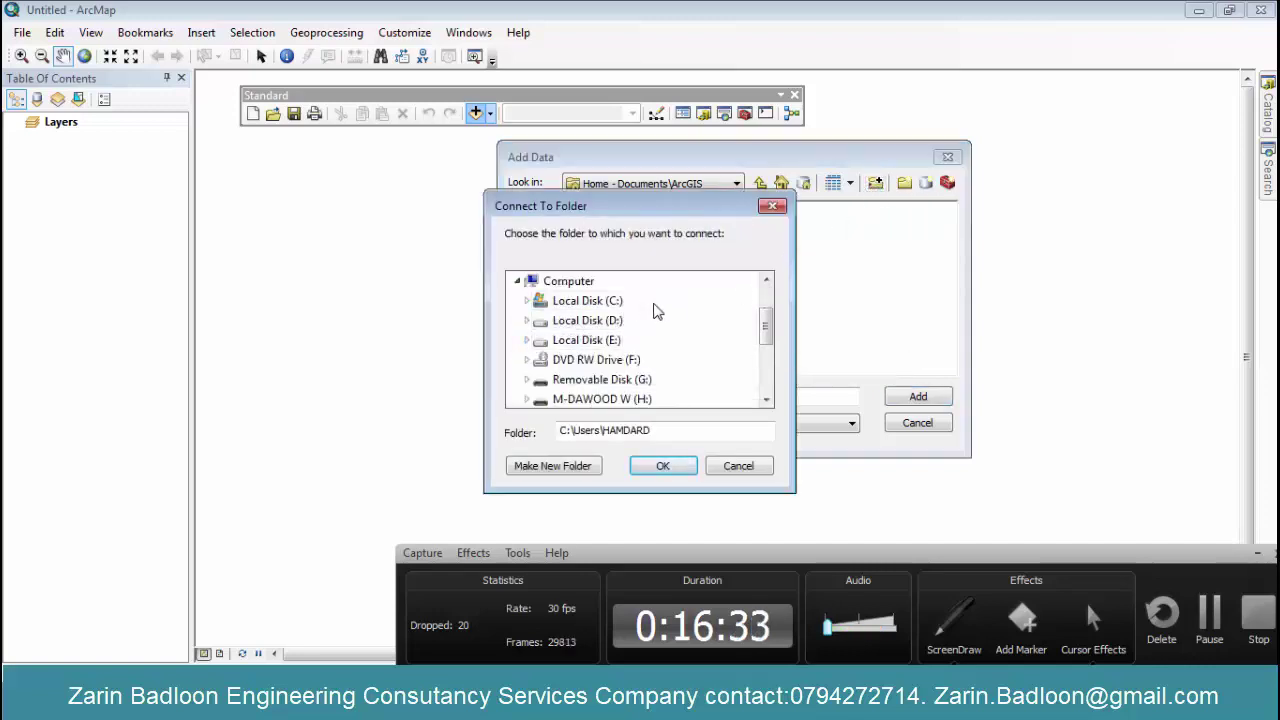
{"action": "left_click", "coordinate": [588, 301]}
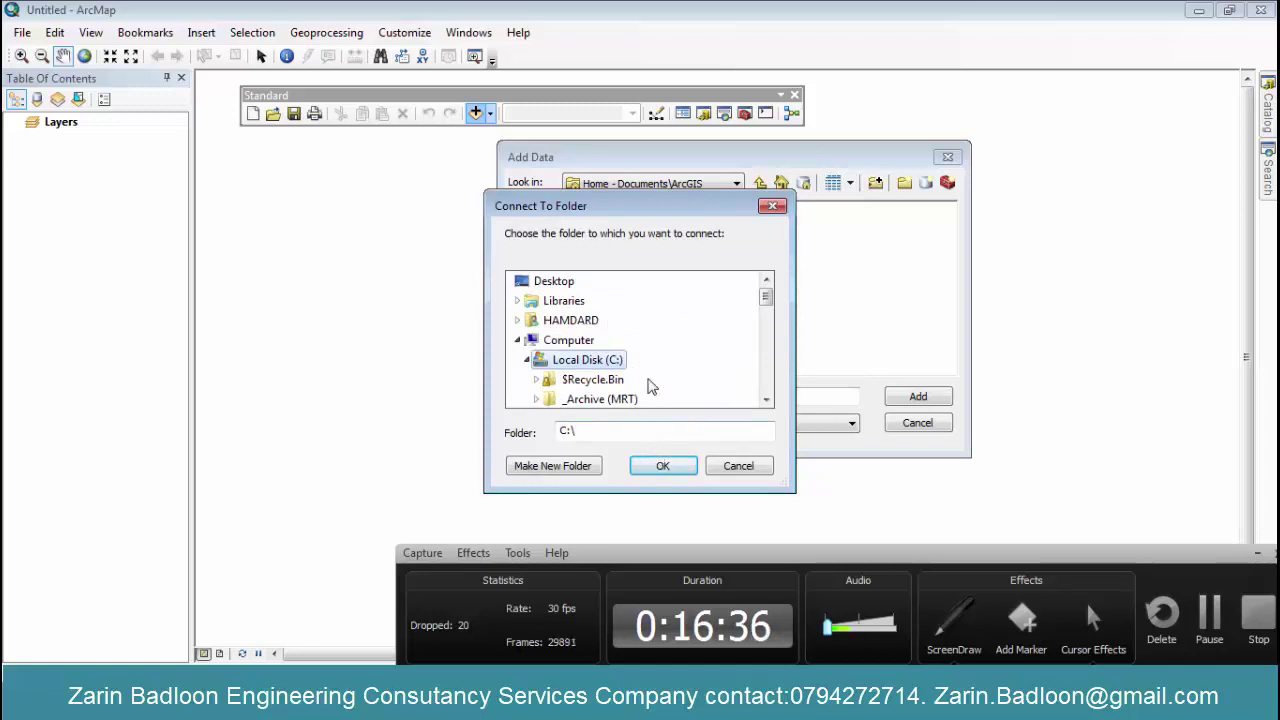
{"action": "left_click", "coordinate": [670, 466]}
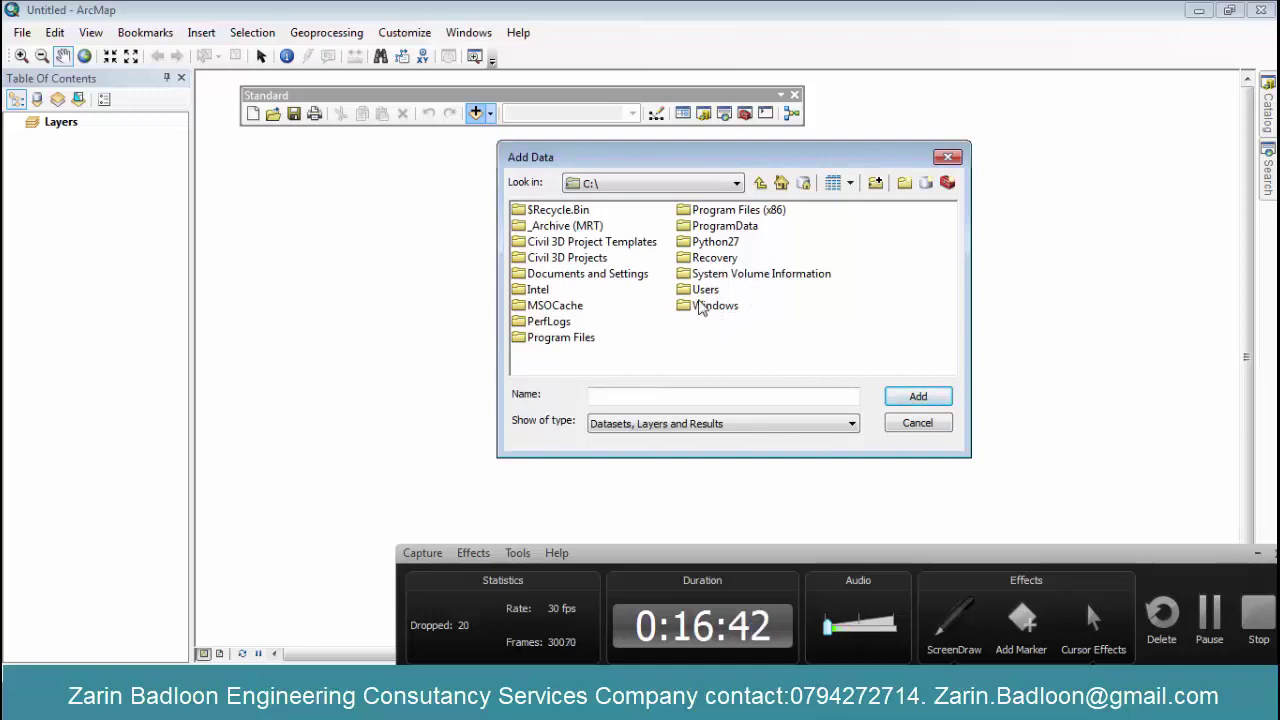
- Browse from Program Files (x86) into the ArcGIS Desktop10.5 folder, then cancel Add Data
{"action": "double_click", "coordinate": [720, 211]}
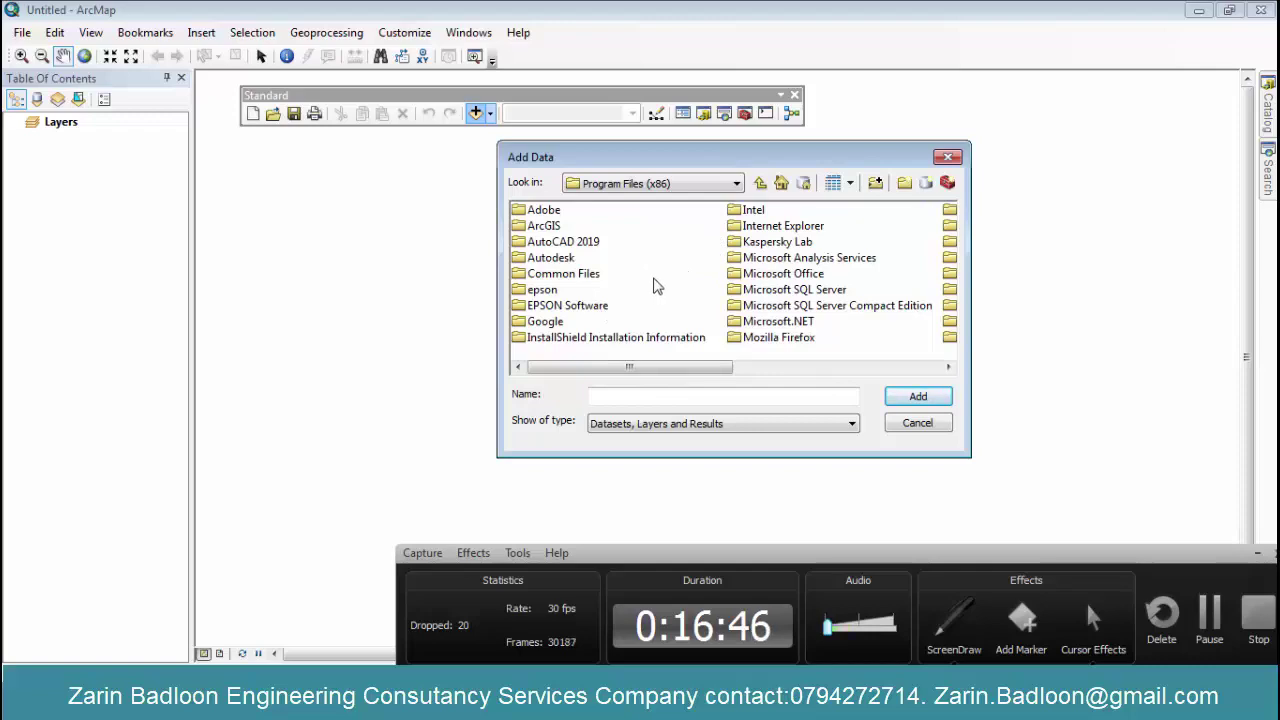
{"action": "scroll", "coordinate": [650, 300], "scroll_direction": "right", "scroll_amount": 3}
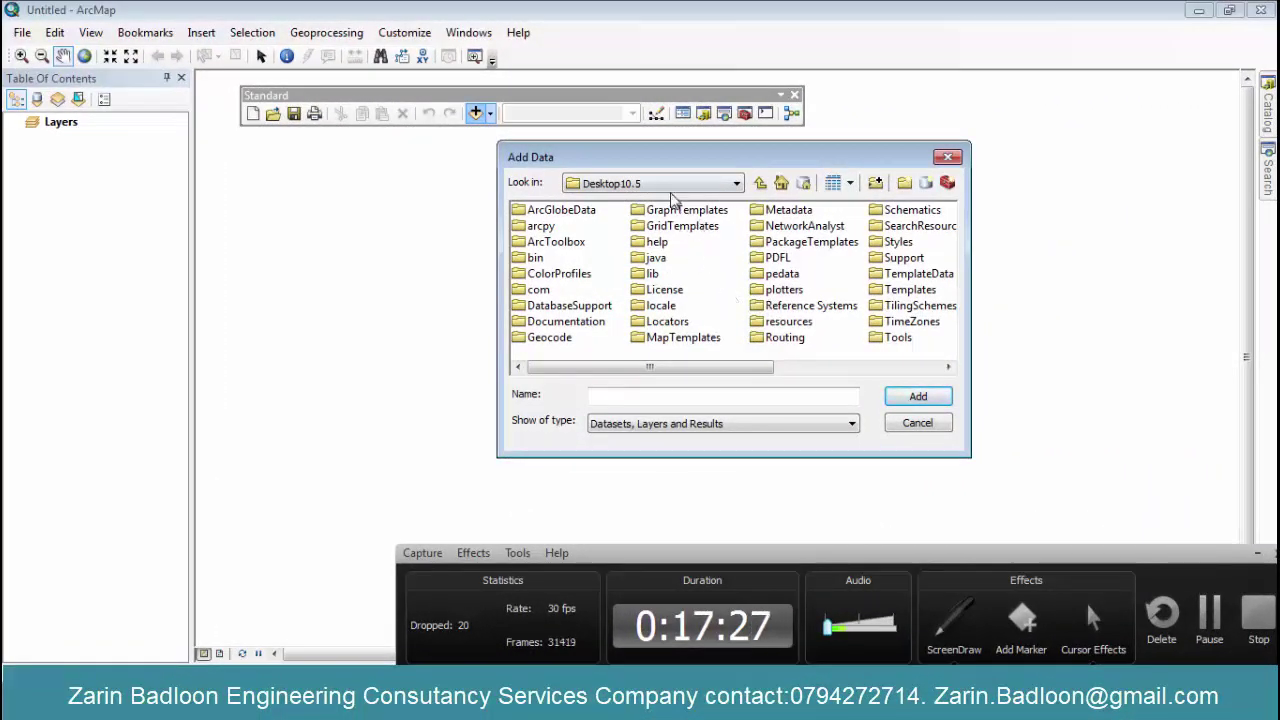
{"action": "left_click", "coordinate": [910, 423]}
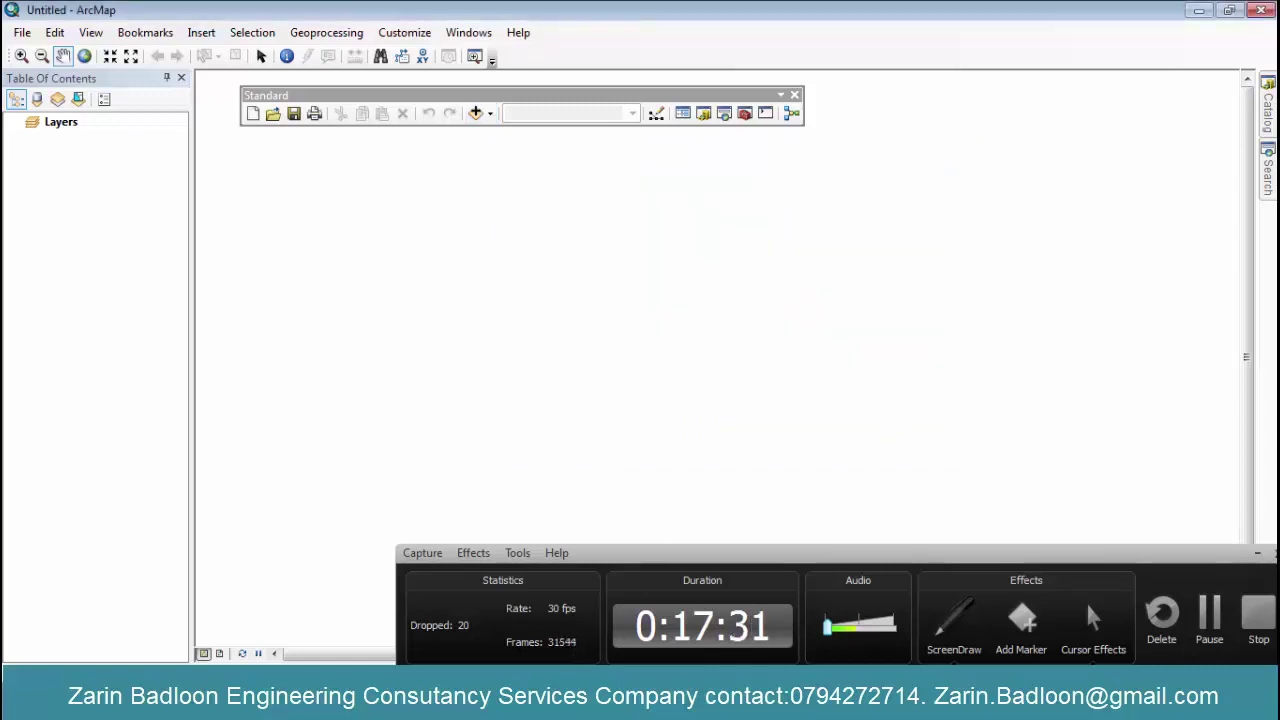
- Switch to the ARC GIS Note1 Word notes and select then deselect the word TIN
{"action": "key", "text": "alt+Tab"}
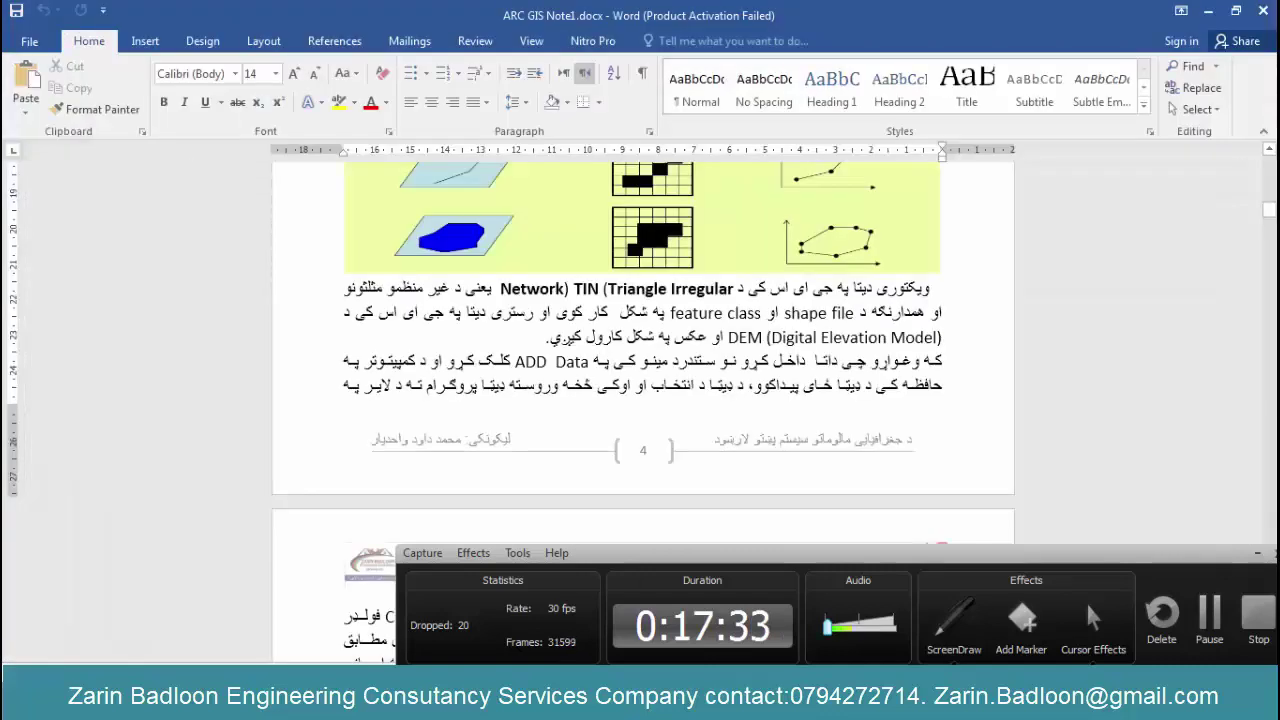
{"action": "scroll", "coordinate": [514, 306], "scroll_direction": "up", "scroll_amount": 3}
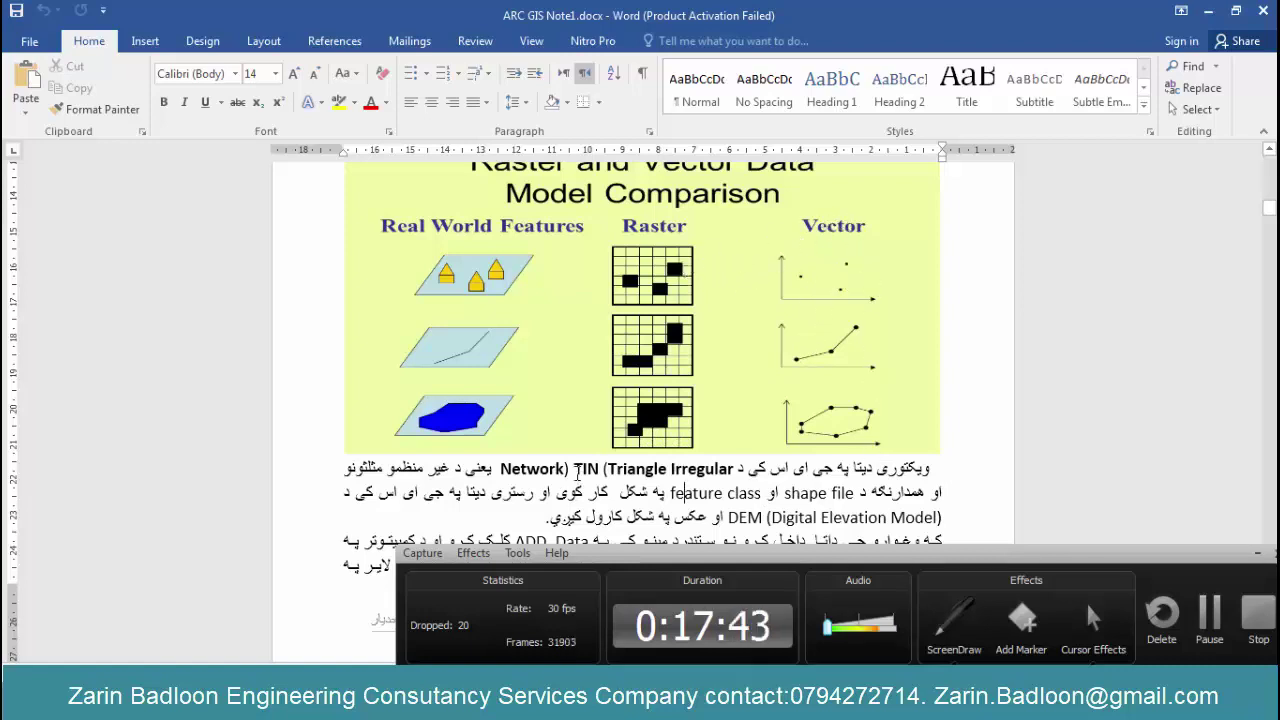
{"action": "left_click_drag", "start_coordinate": [575, 468], "coordinate": [604, 470]}
{"action": "scroll", "coordinate": [876, 376], "scroll_direction": "up", "scroll_amount": 10}
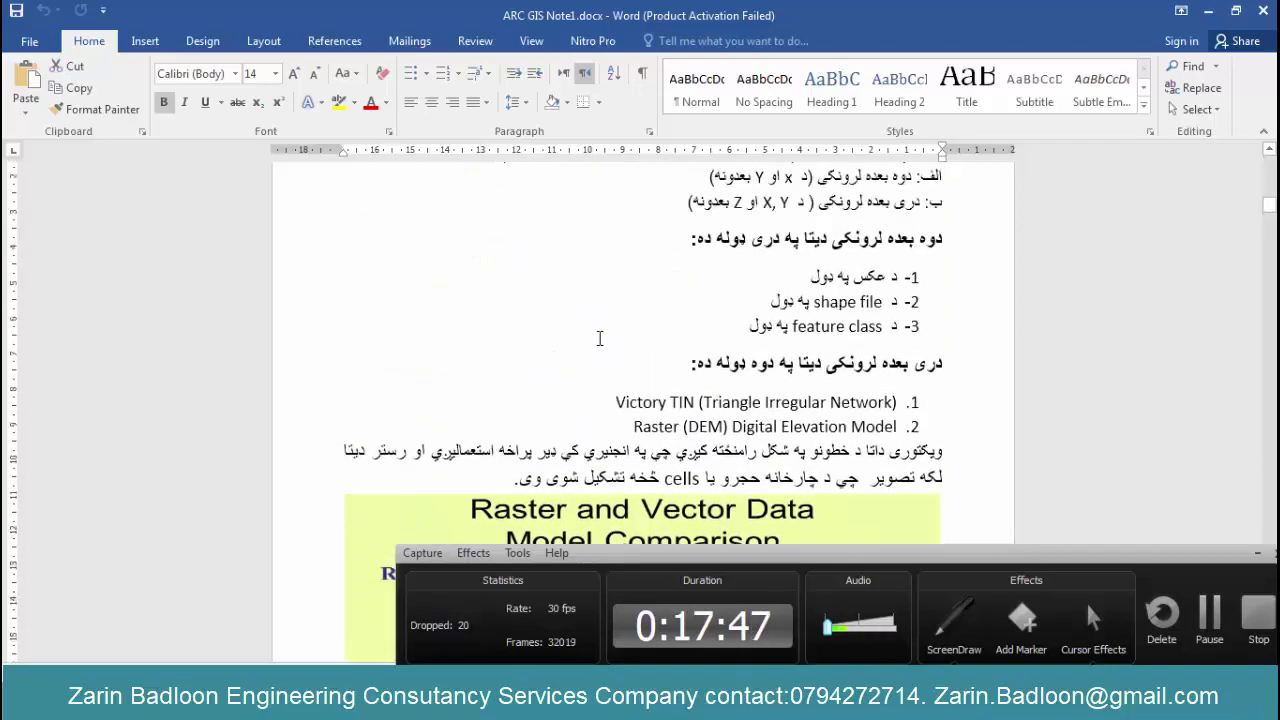
{"action": "left_click", "coordinate": [876, 376]}
{"action": "scroll", "coordinate": [876, 376], "scroll_direction": "down", "scroll_amount": 2}
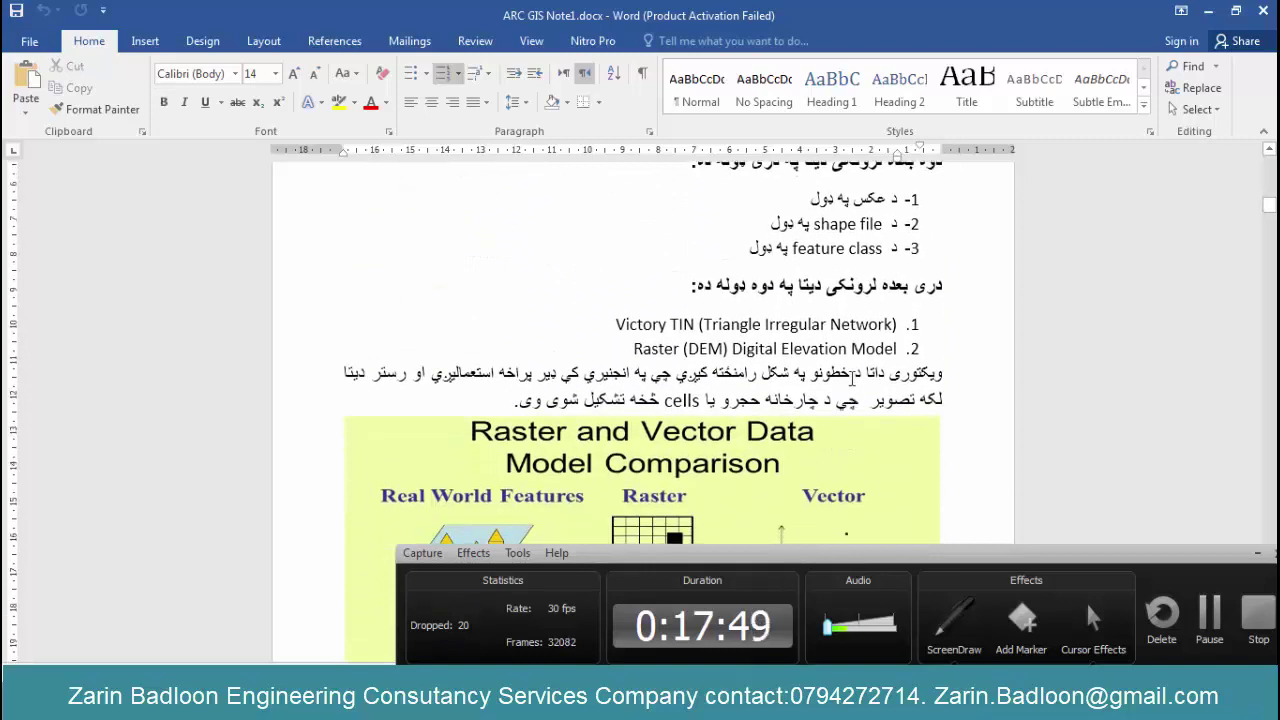
{"action": "scroll", "coordinate": [905, 228], "scroll_direction": "up", "scroll_amount": 1}
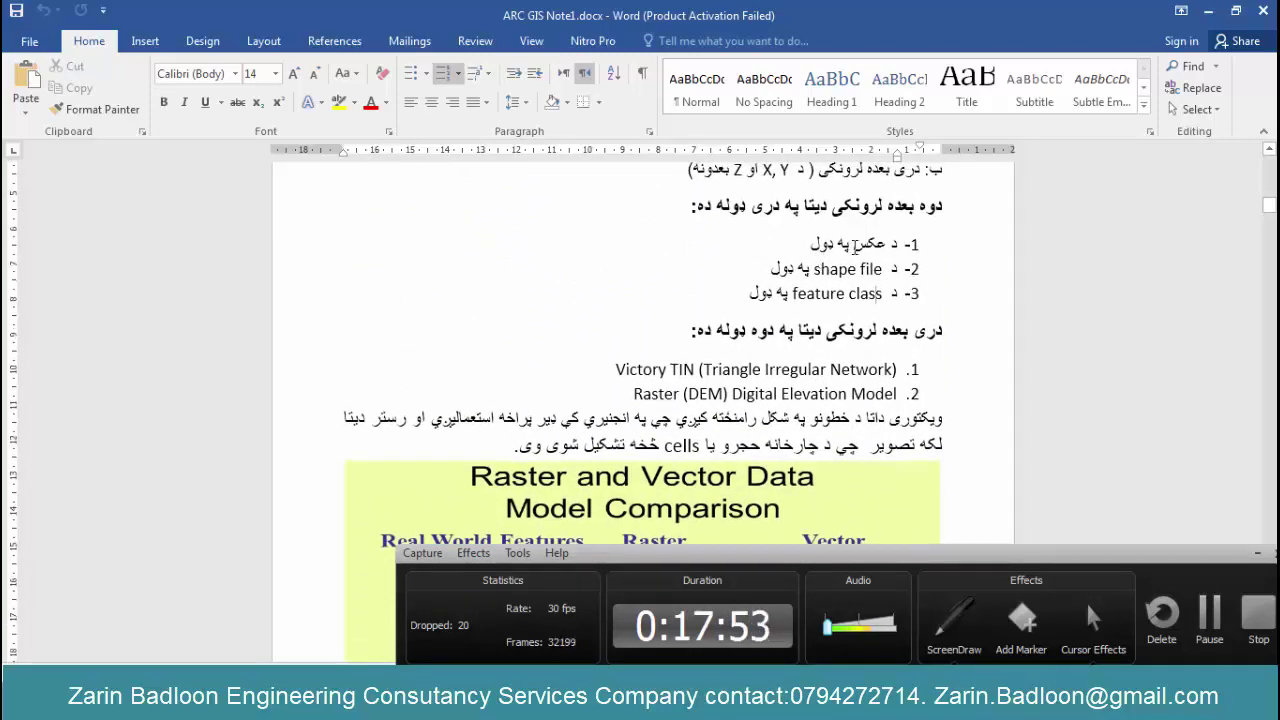
- Select and deselect the list terms shape file, feature class and file in the notes
{"action": "left_click", "coordinate": [834, 244]}
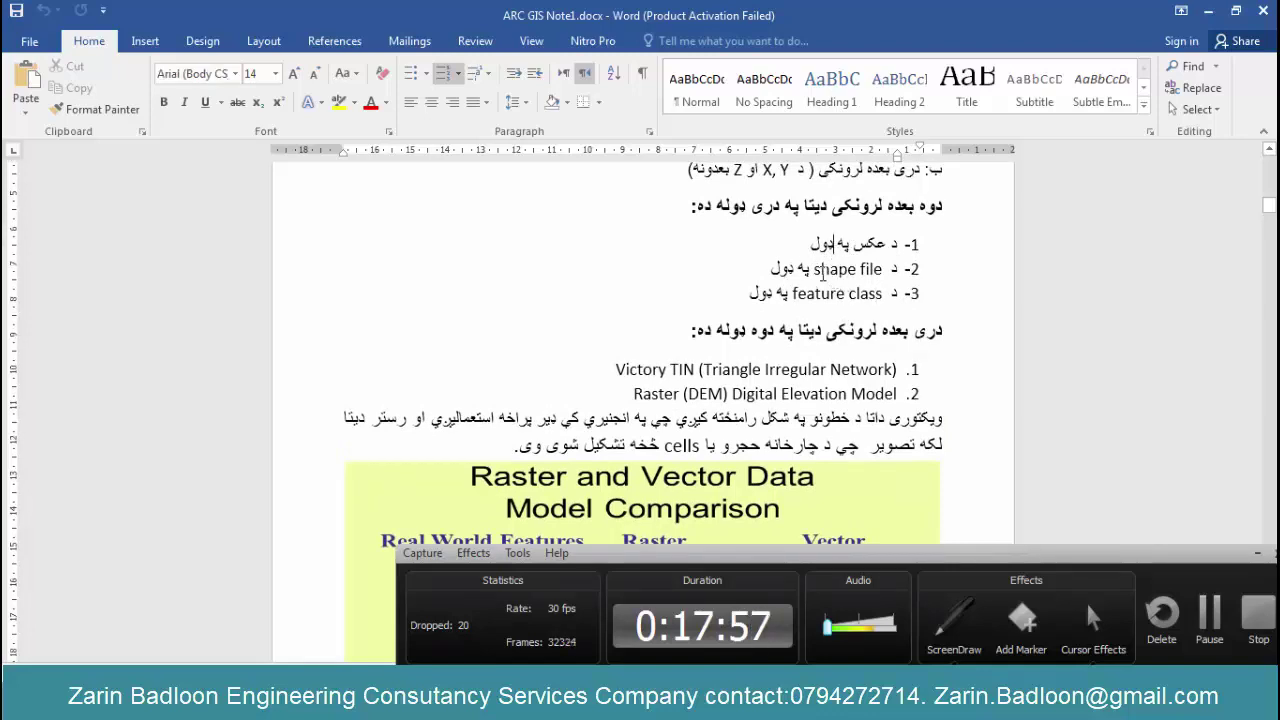
{"action": "left_click_drag", "start_coordinate": [814, 269], "coordinate": [883, 269]}
{"action": "left_click", "coordinate": [845, 293]}
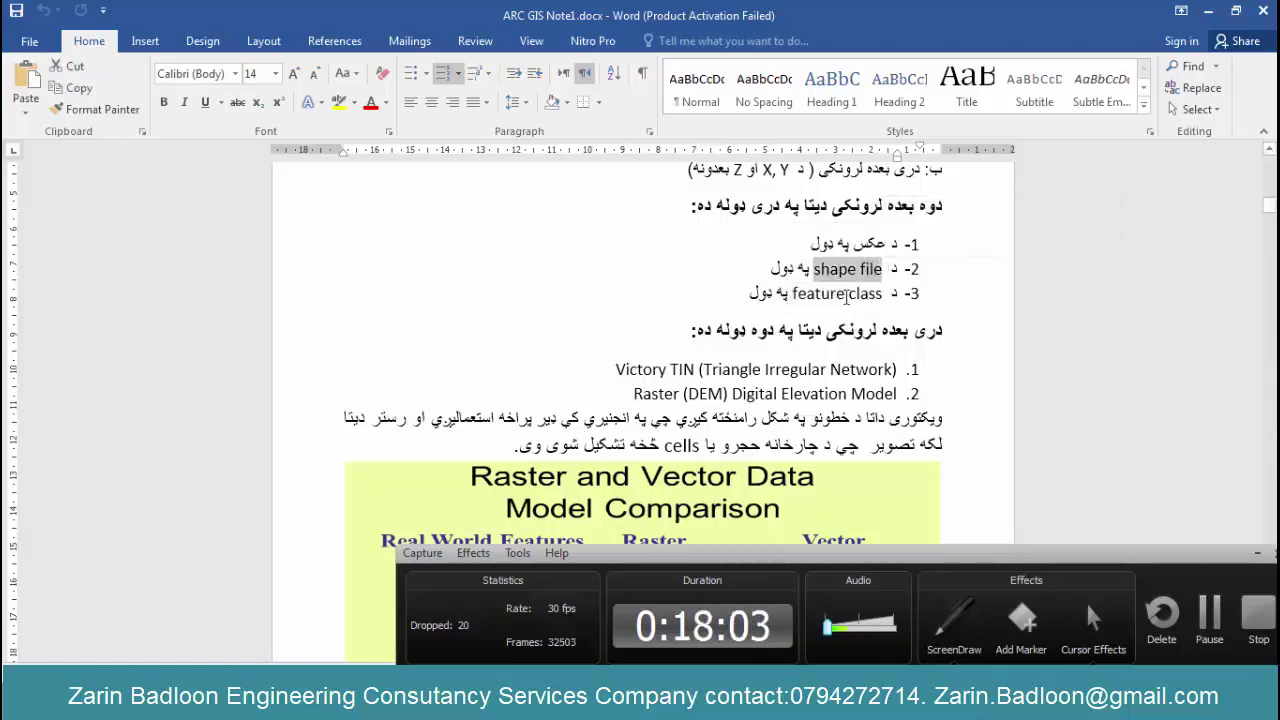
{"action": "left_click", "coordinate": [890, 296]}
{"action": "left_click_drag", "start_coordinate": [792, 293], "coordinate": [881, 293]}
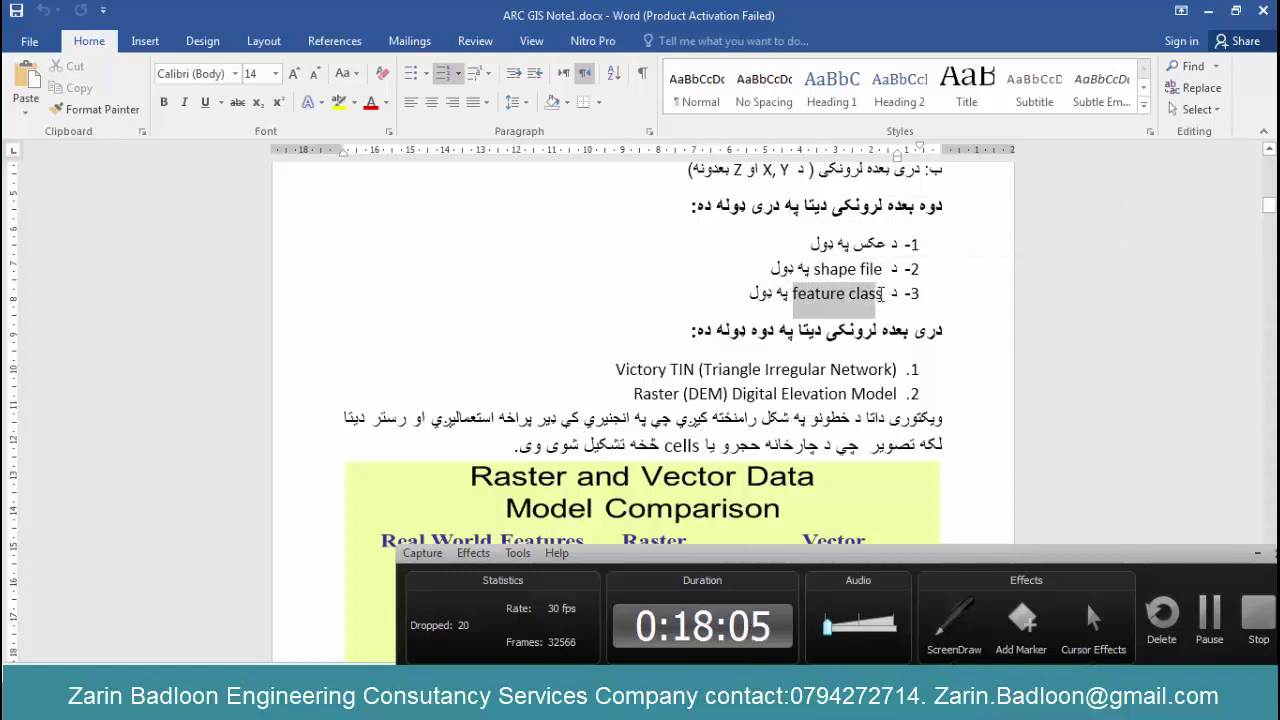
{"action": "left_click", "coordinate": [842, 269]}
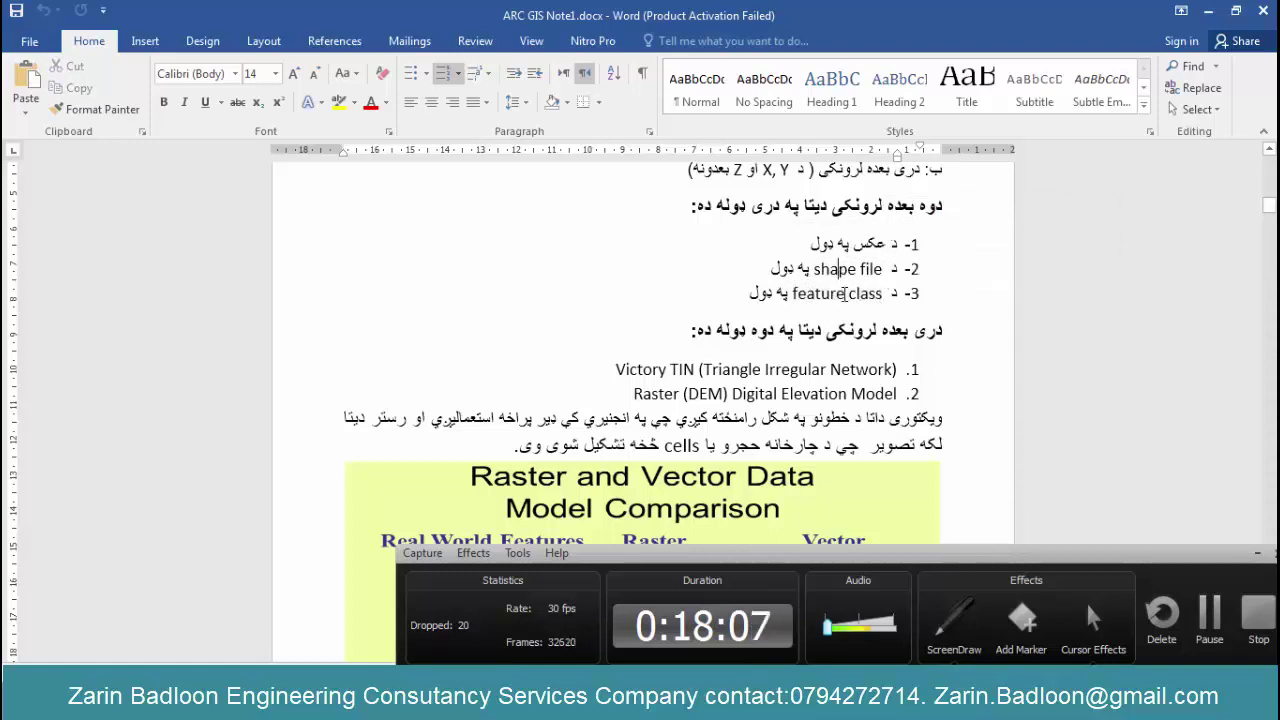
{"action": "left_click_drag", "start_coordinate": [843, 272], "coordinate": [847, 296]}
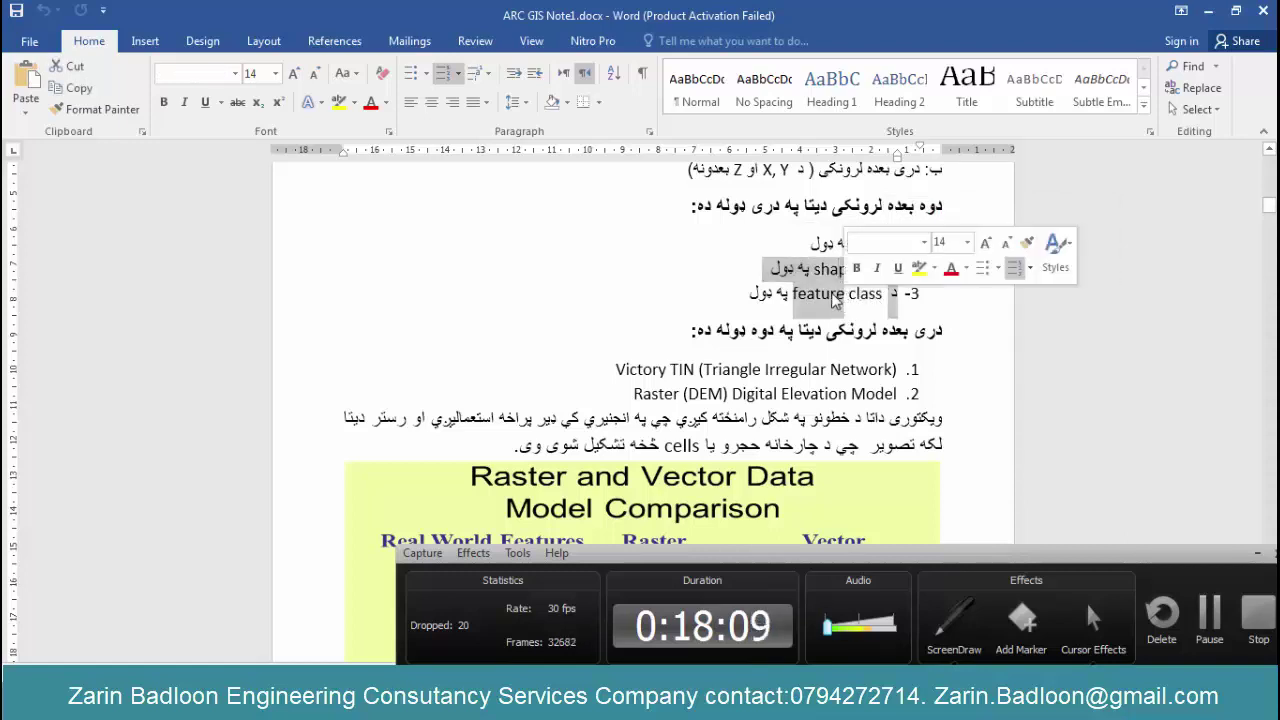
{"action": "left_click", "coordinate": [831, 293]}
{"action": "scroll", "coordinate": [802, 398], "scroll_direction": "down", "scroll_amount": 5}
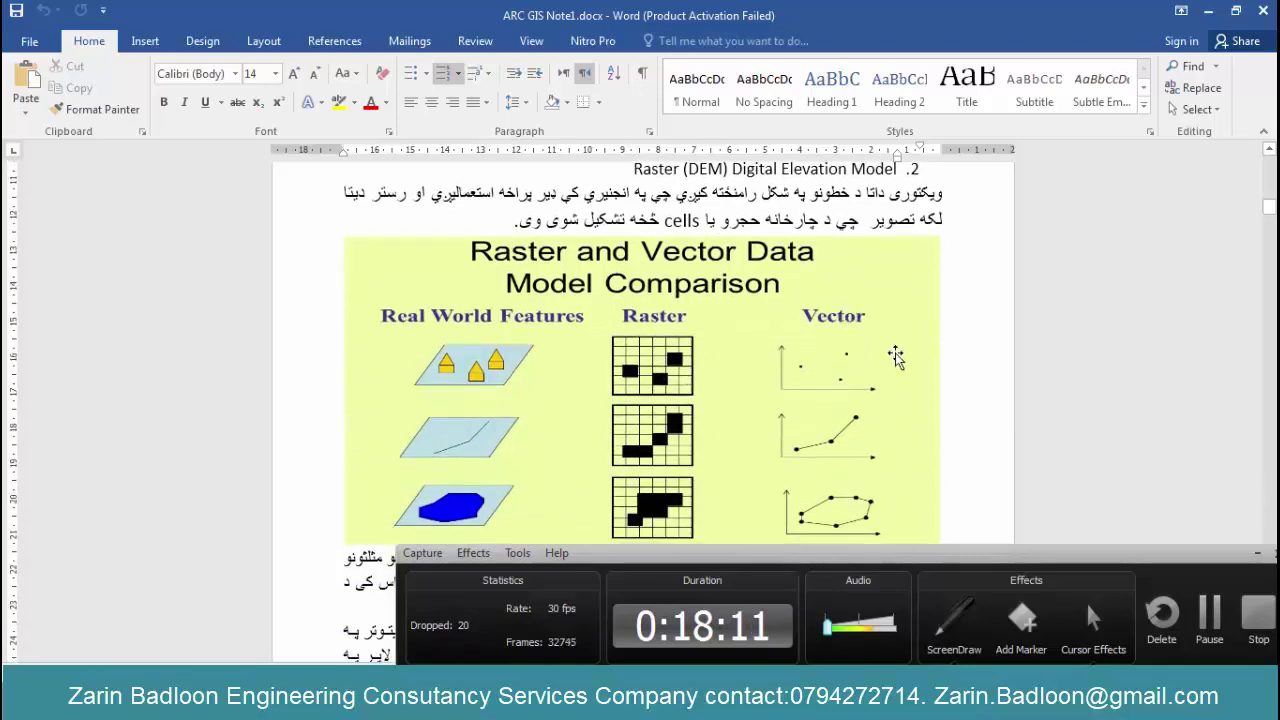
{"action": "scroll", "coordinate": [838, 375], "scroll_direction": "down", "scroll_amount": 3}
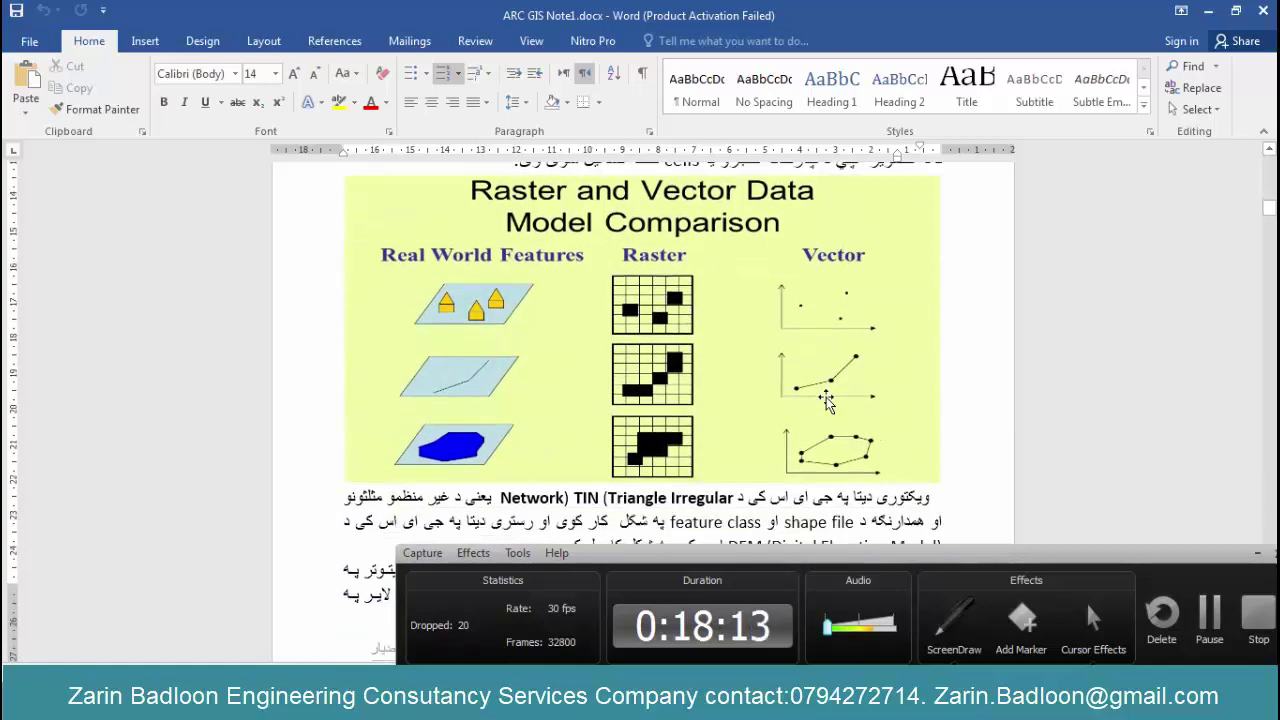
{"action": "scroll", "coordinate": [729, 447], "scroll_direction": "up", "scroll_amount": 8}
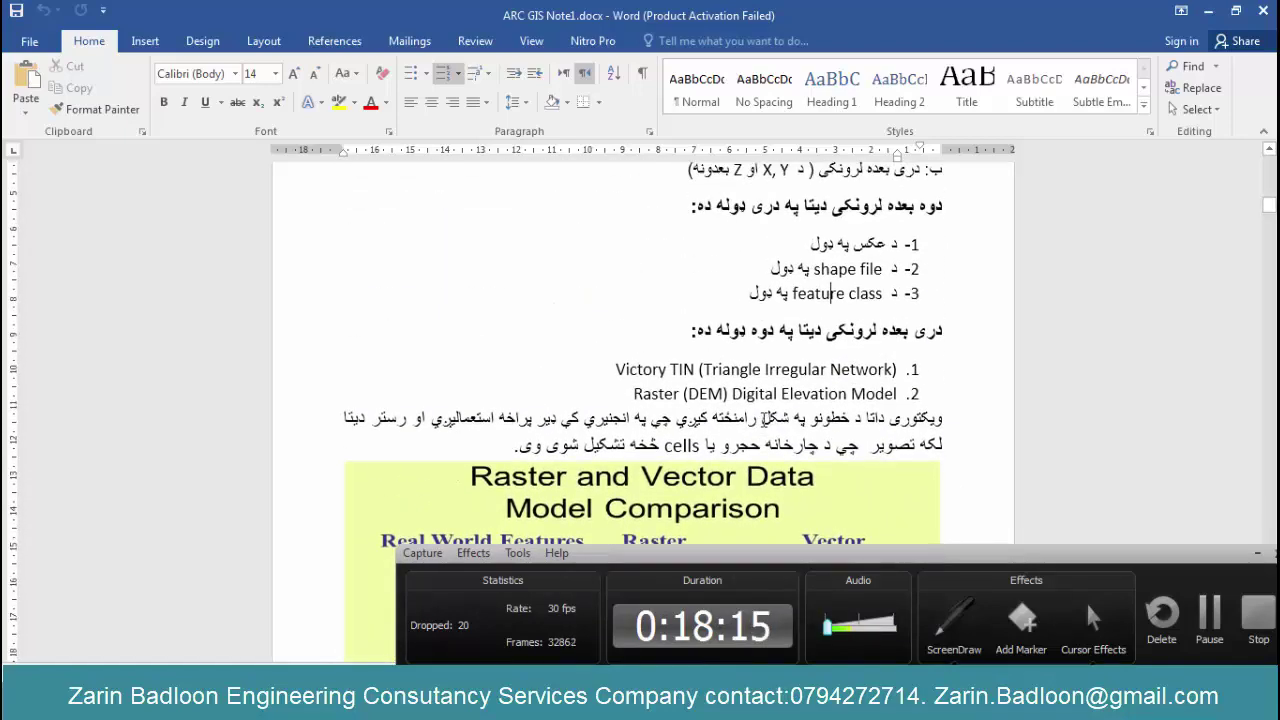
{"action": "left_click_drag", "start_coordinate": [886, 270], "coordinate": [806, 272]}
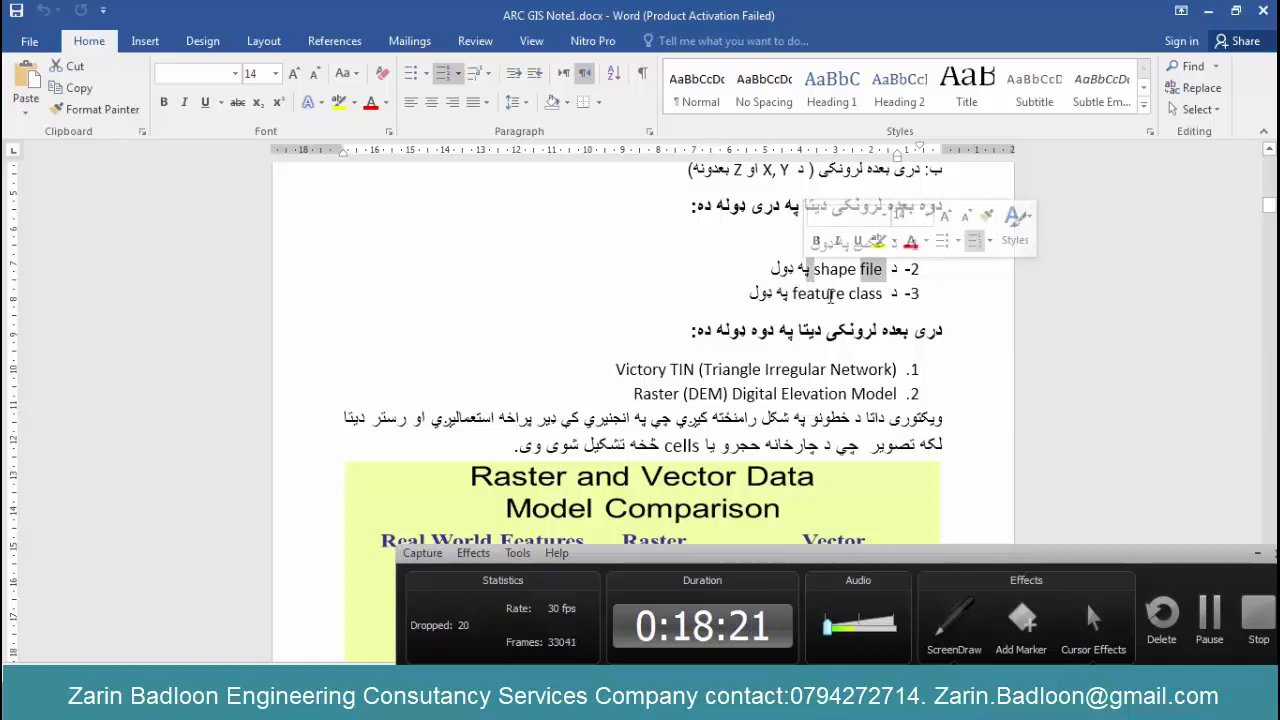
{"action": "left_click", "coordinate": [848, 292]}
- Scroll to the Pashto TIN and DEM paragraph, then return to ArcMap
{"action": "scroll", "coordinate": [847, 311], "scroll_direction": "down", "scroll_amount": 3}
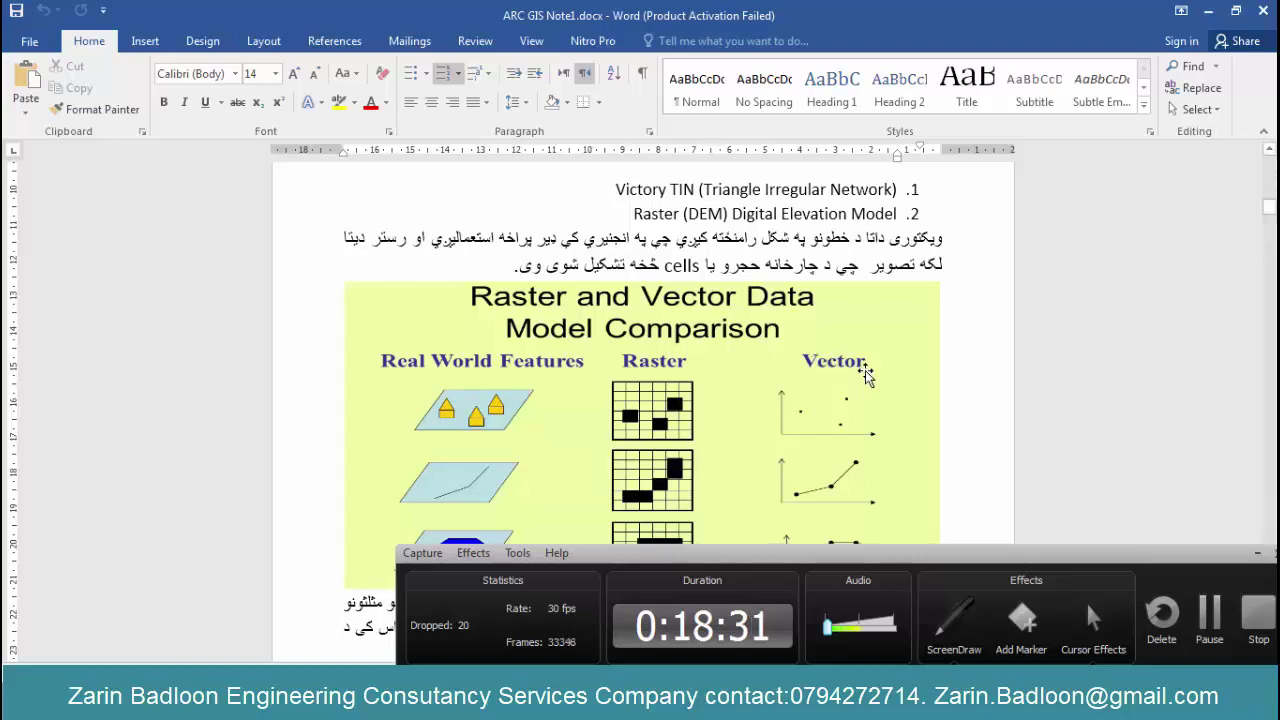
{"action": "scroll", "coordinate": [866, 372], "scroll_direction": "up", "scroll_amount": 2}
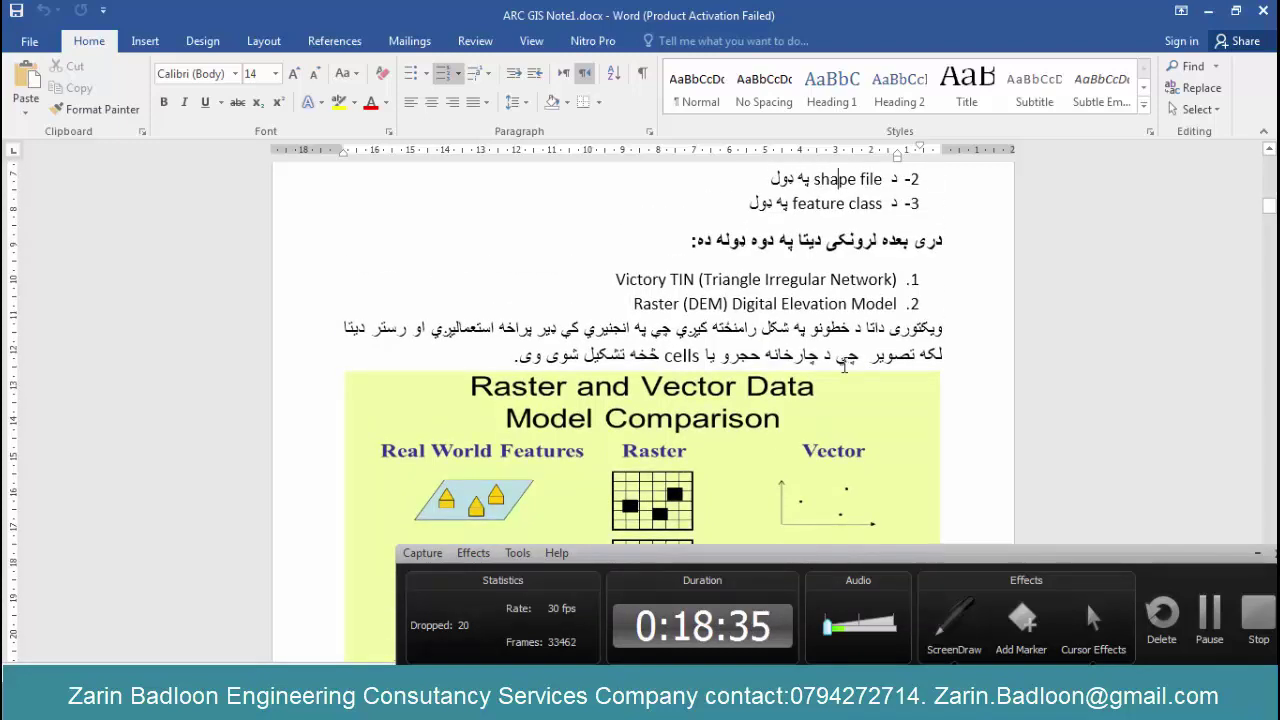
{"action": "left_click", "coordinate": [850, 355]}
{"action": "scroll", "coordinate": [836, 318], "scroll_direction": "down", "scroll_amount": 5}
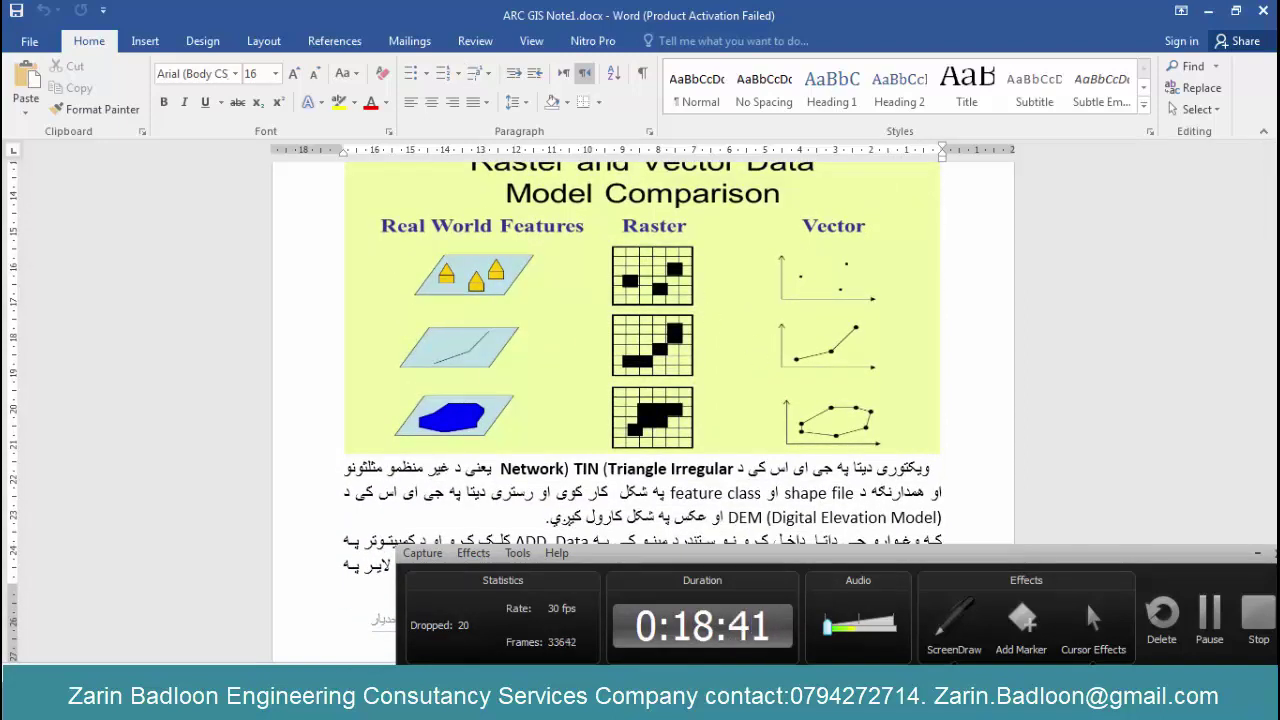
{"action": "key", "text": "alt+Tab"}
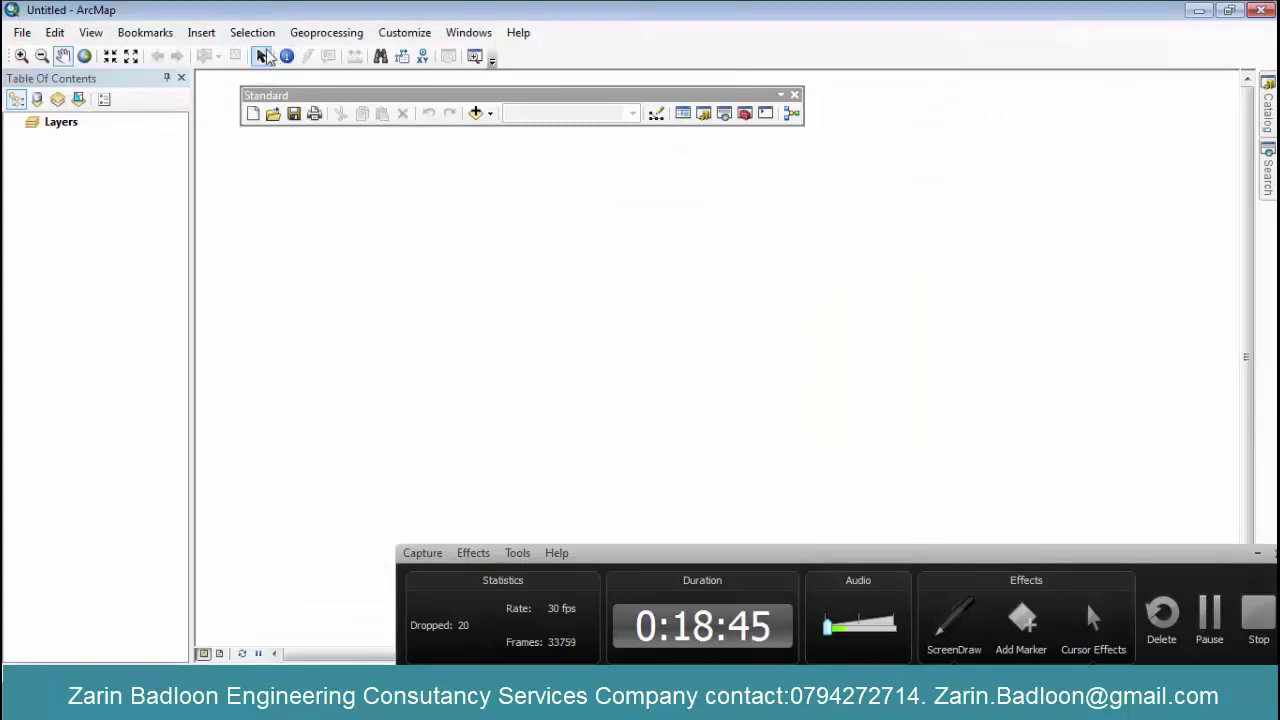
- Reopen Add Data at Desktop10.5, move it higher, and start a new folder connection
{"action": "left_click", "coordinate": [490, 115]}
{"action": "left_click", "coordinate": [494, 131]}
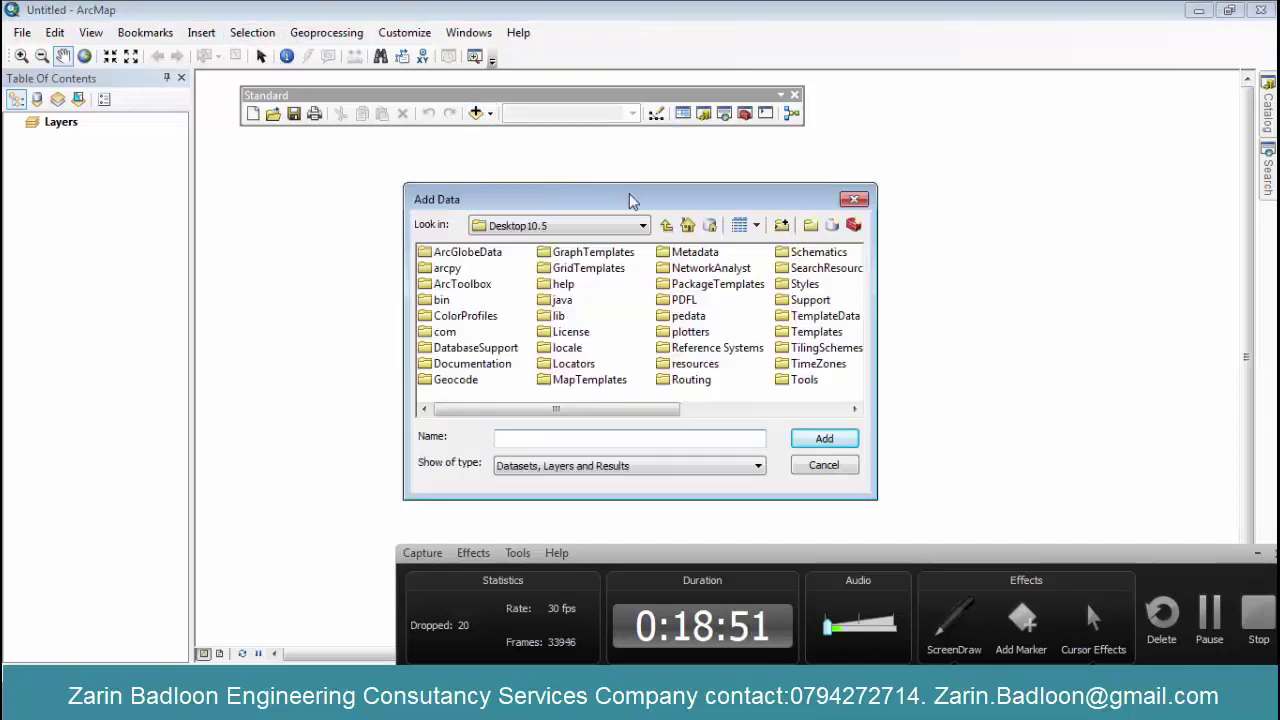
{"action": "left_click_drag", "start_coordinate": [637, 199], "coordinate": [646, 135]}
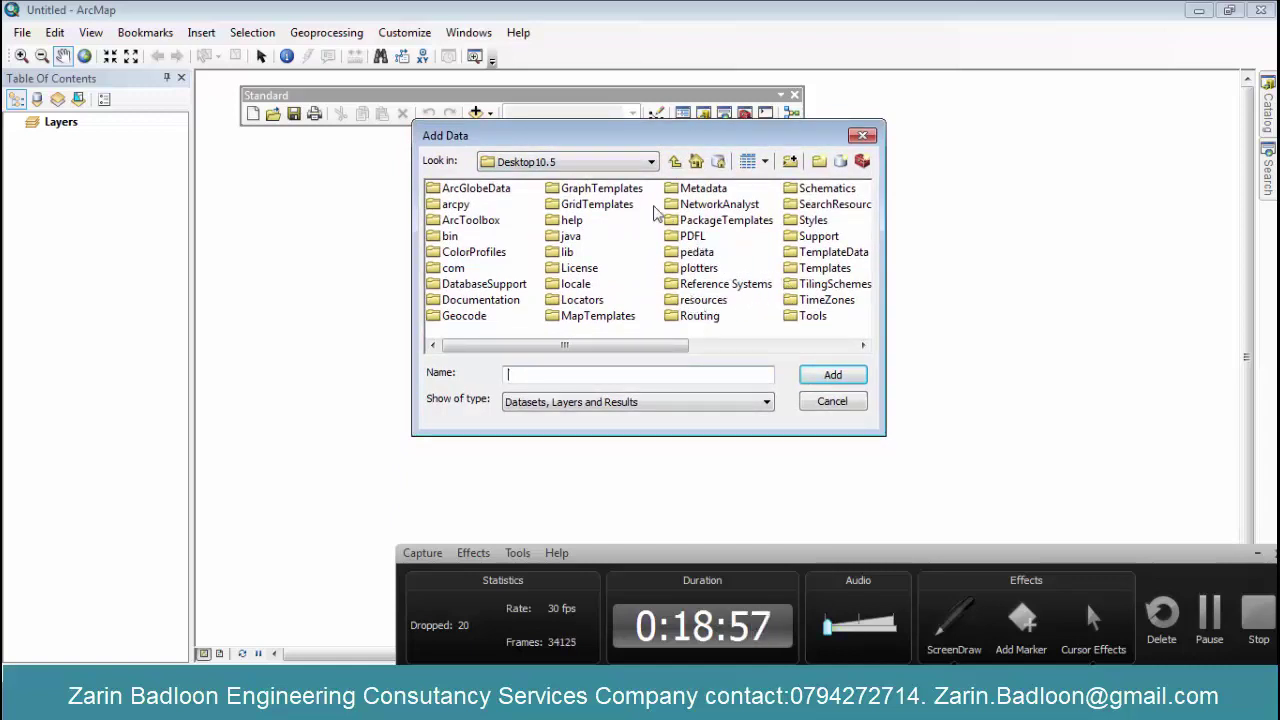
{"action": "left_click", "coordinate": [651, 162]}
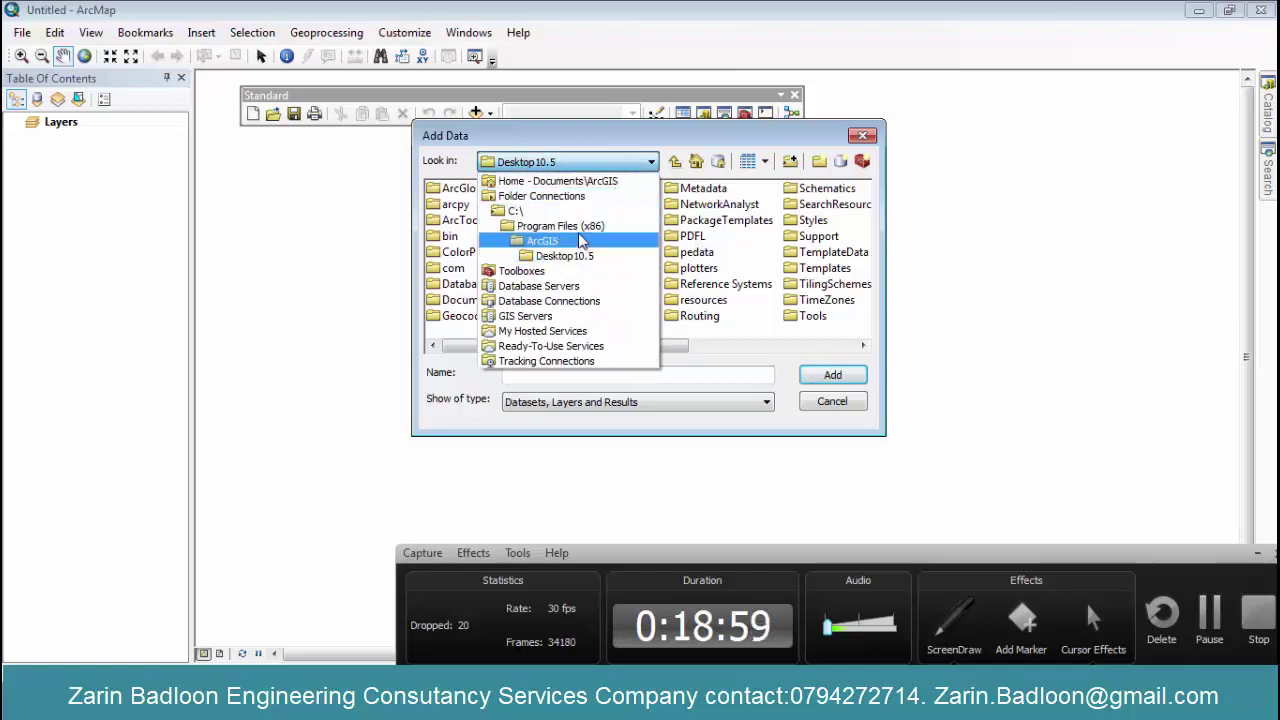
{"action": "left_click", "coordinate": [651, 161]}
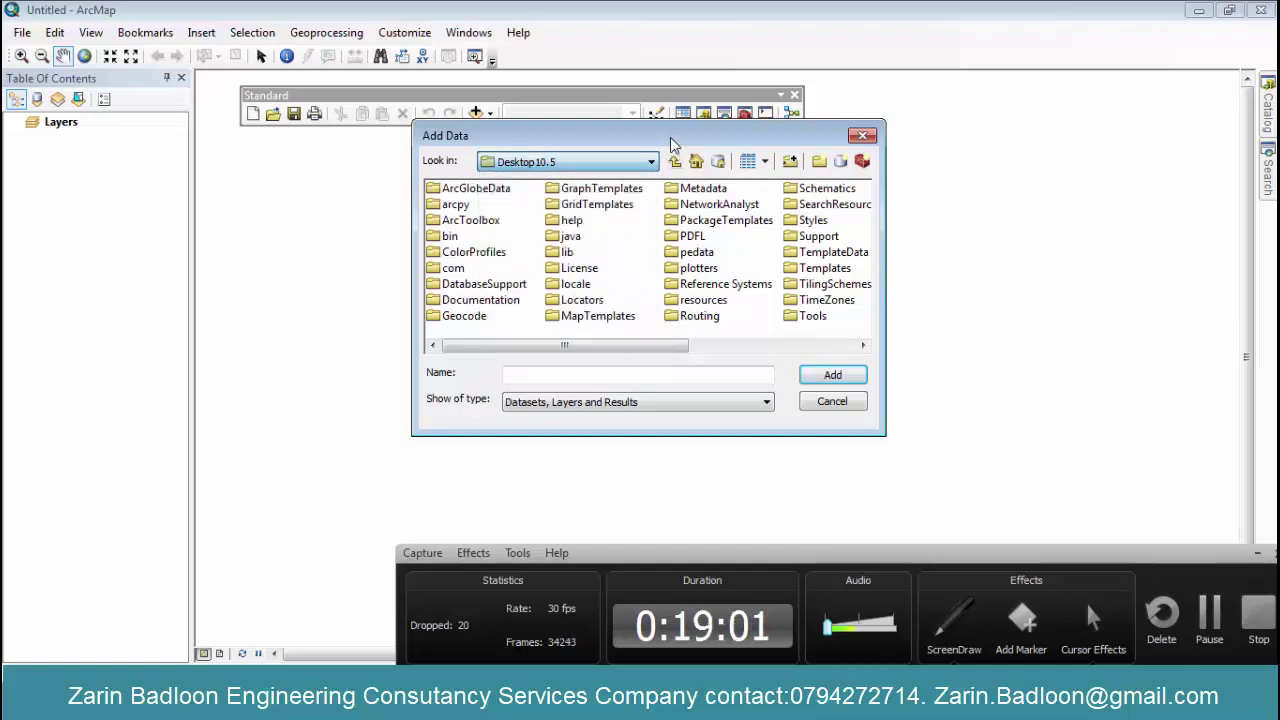
{"action": "left_click", "coordinate": [790, 161]}
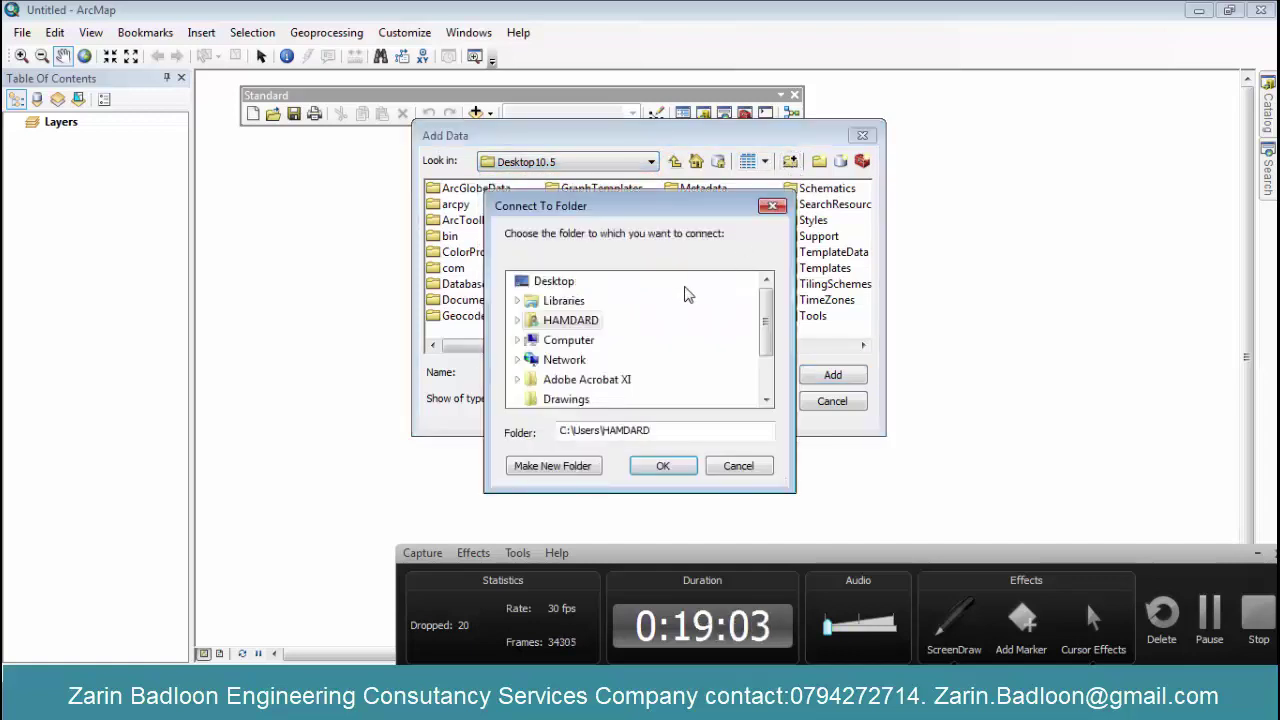
- Connect the GIS folder on Local Disk (E:), browsing Computer's D: and E: drives to find it
{"action": "left_click", "coordinate": [518, 340]}
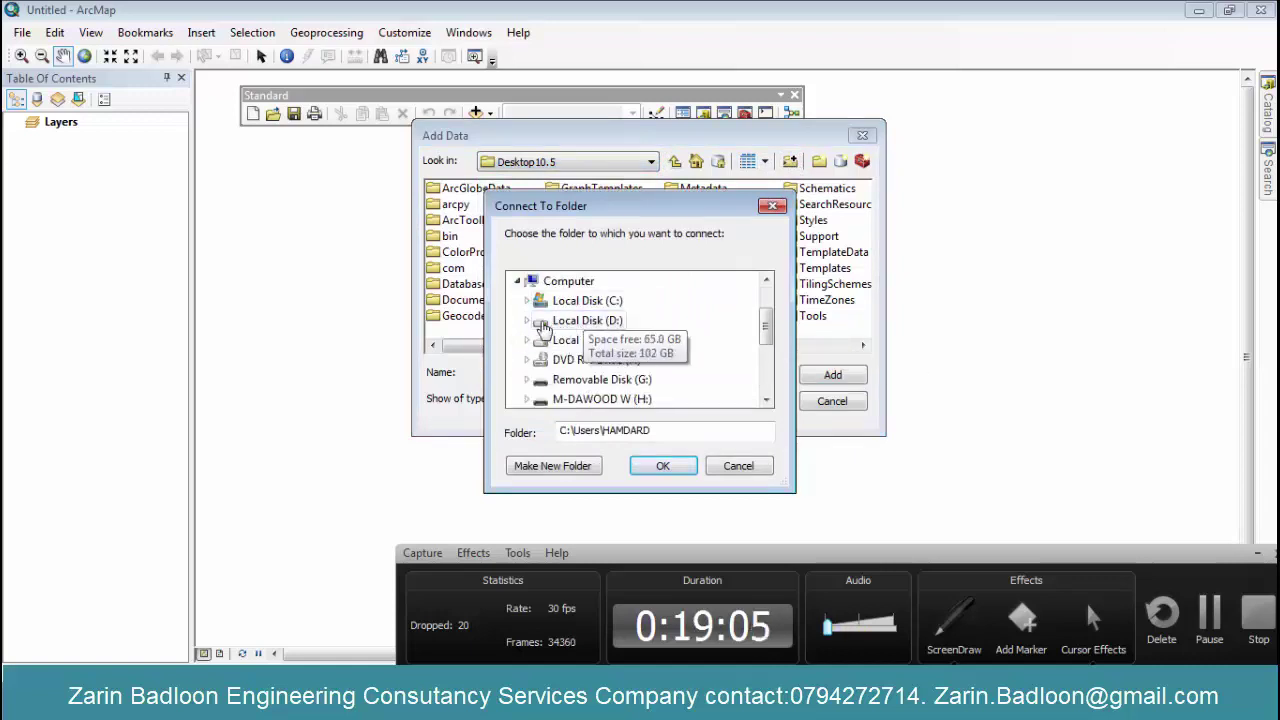
{"action": "left_click", "coordinate": [527, 320]}
{"action": "scroll", "coordinate": [618, 340], "scroll_direction": "down", "scroll_amount": 2}
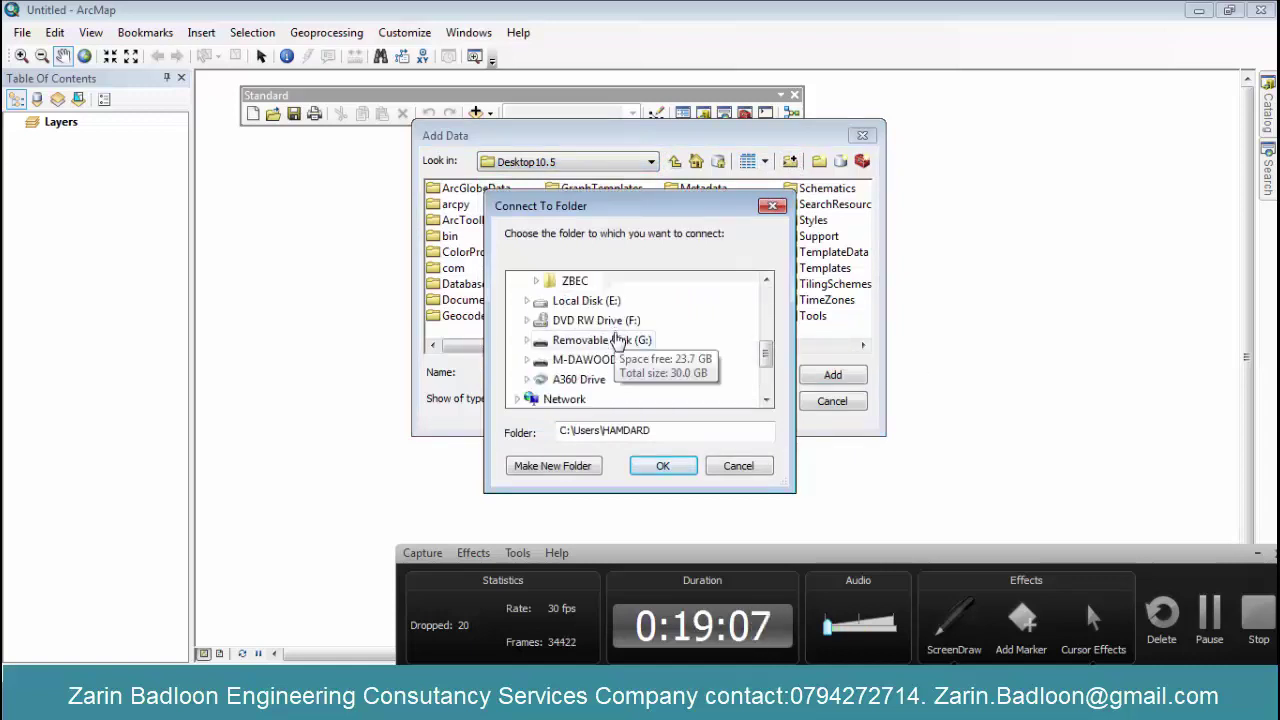
{"action": "scroll", "coordinate": [612, 340], "scroll_direction": "up", "scroll_amount": 2}
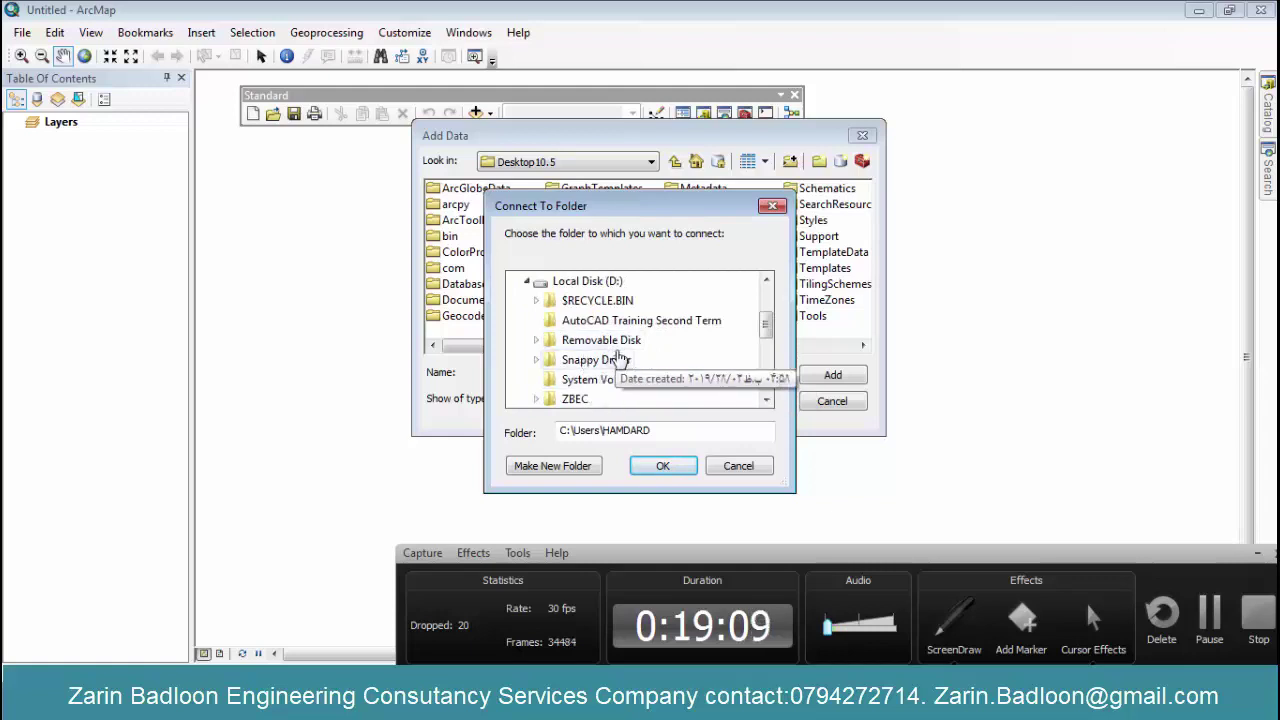
{"action": "scroll", "coordinate": [590, 360], "scroll_direction": "down", "scroll_amount": 1}
{"action": "scroll", "coordinate": [607, 353], "scroll_direction": "up", "scroll_amount": 1}
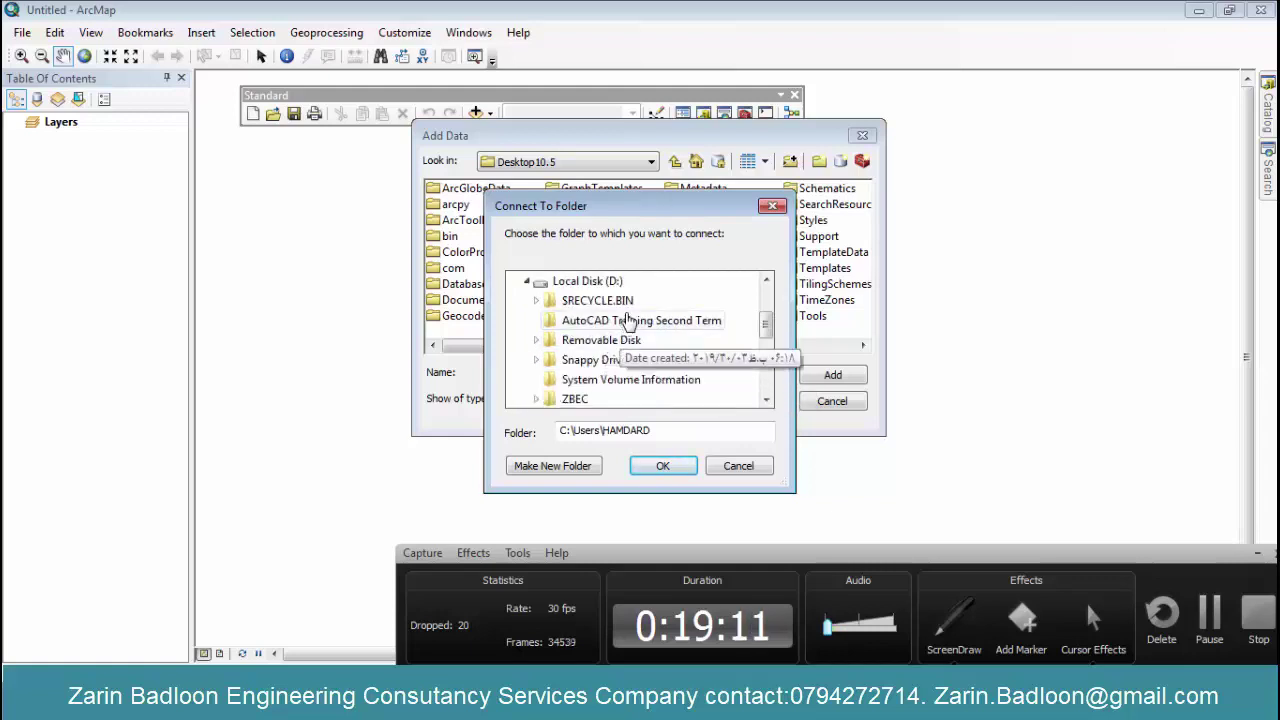
{"action": "scroll", "coordinate": [614, 318], "scroll_direction": "down", "scroll_amount": 2}
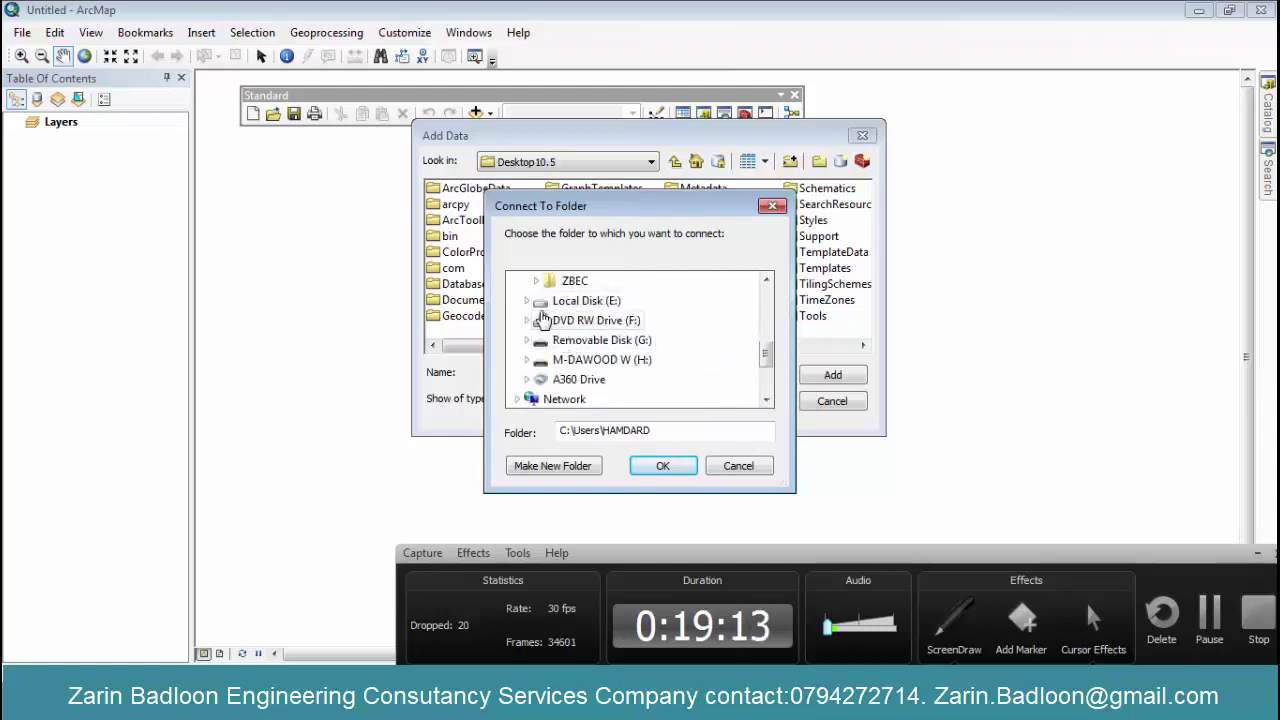
{"action": "double_click", "coordinate": [585, 300]}
{"action": "scroll", "coordinate": [632, 340], "scroll_direction": "down", "scroll_amount": 3}
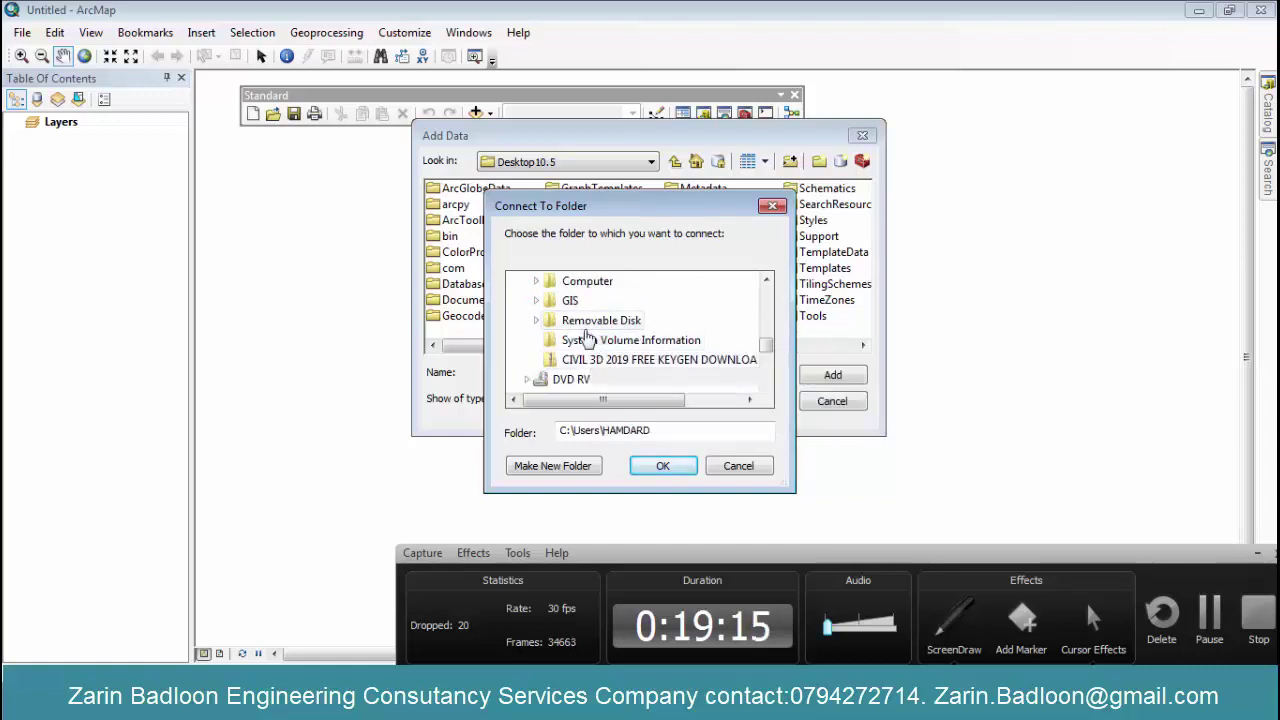
{"action": "double_click", "coordinate": [574, 303]}
{"action": "left_click", "coordinate": [663, 468]}
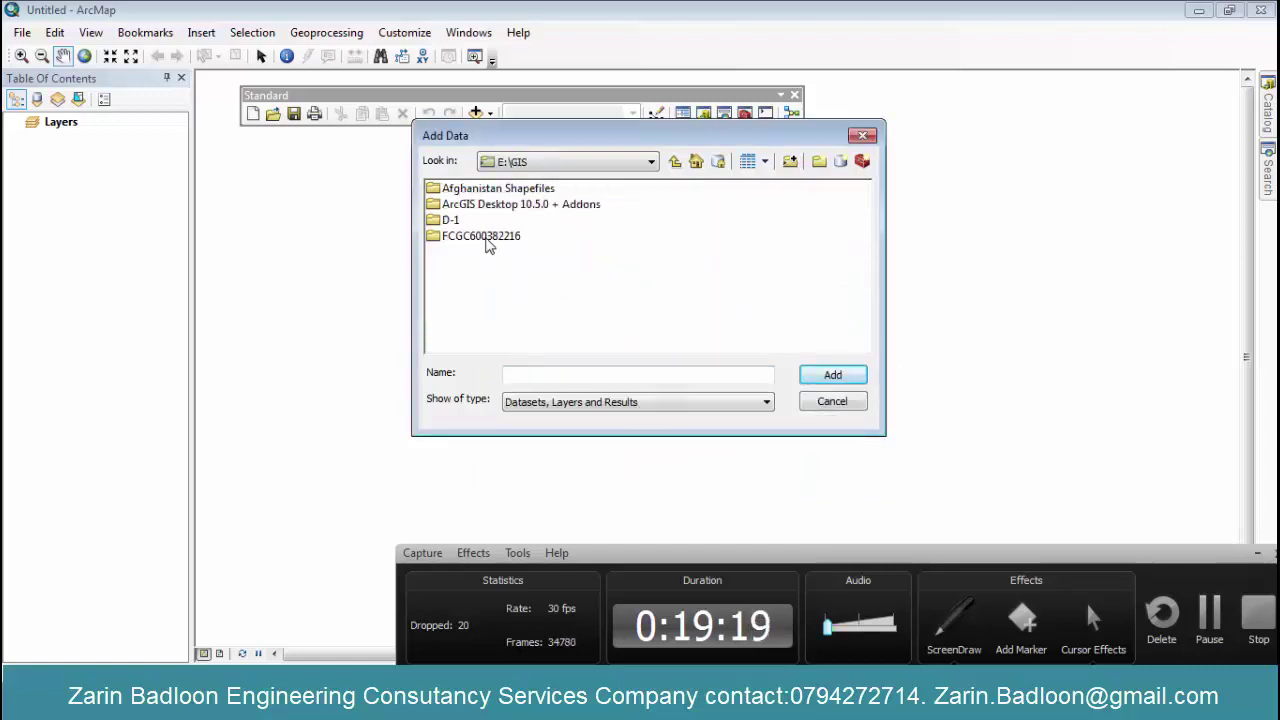
- Browse Afghanistan Shapefiles > Afghanistan_Admin_Boundaries_Geo_Ver2.0 and add Afghanistan.shp to the map
{"action": "double_click", "coordinate": [498, 190]}
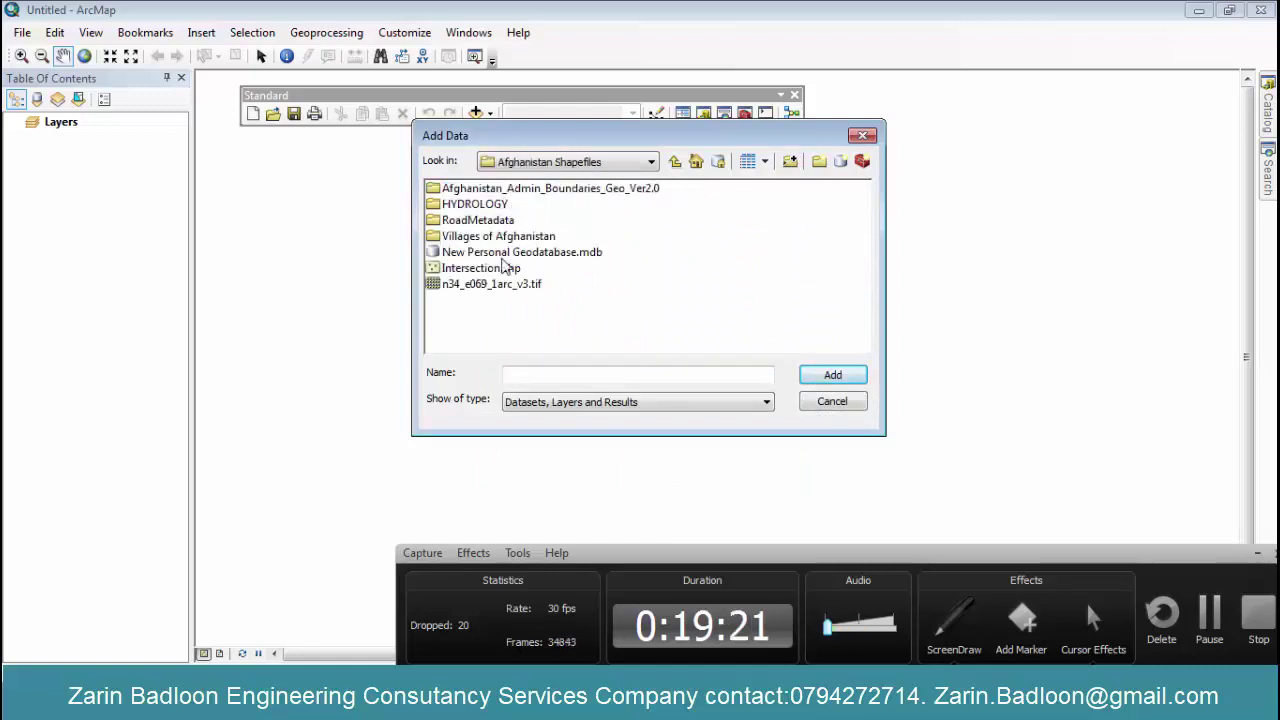
{"action": "left_click", "coordinate": [548, 190]}
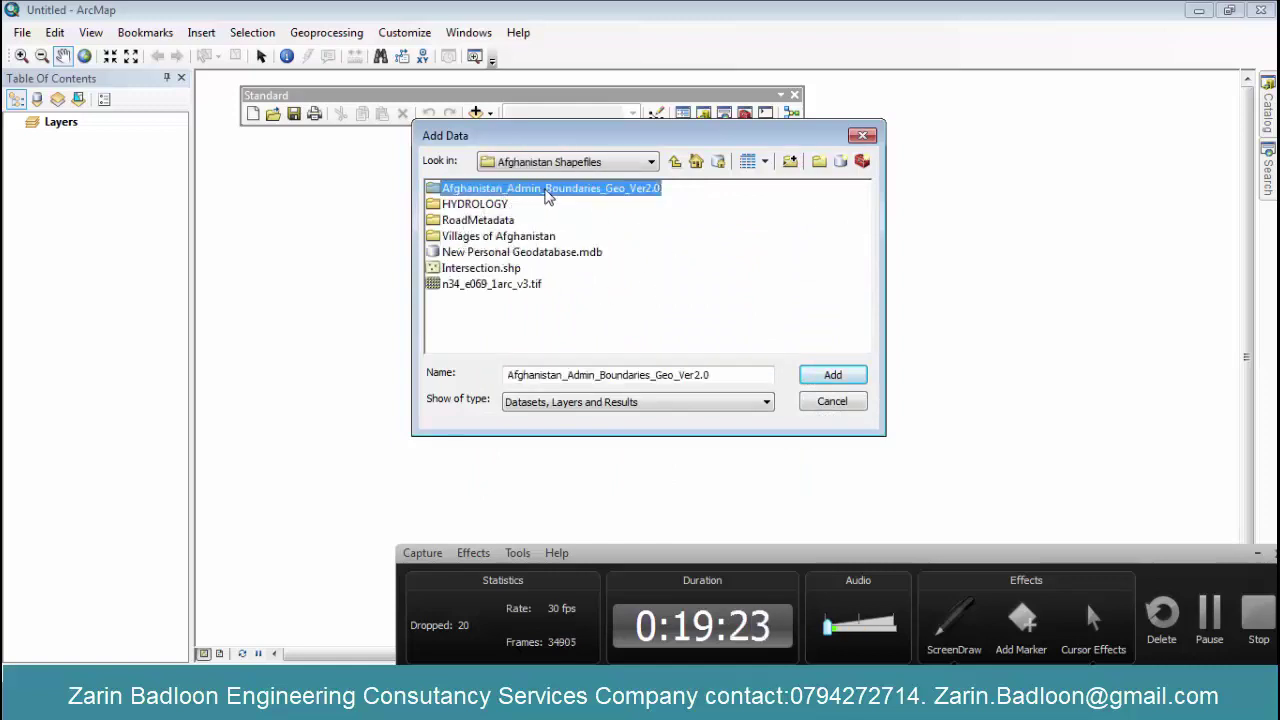
{"action": "left_click", "coordinate": [550, 190]}
{"action": "left_click", "coordinate": [600, 228]}
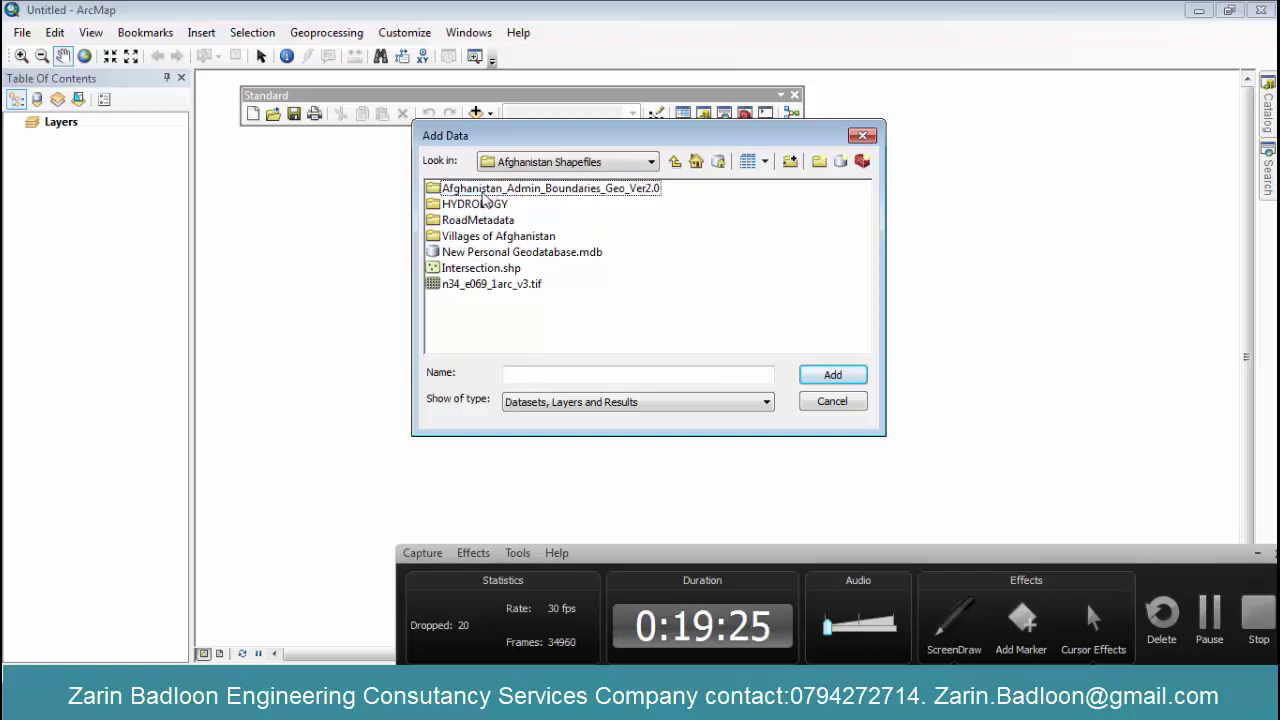
{"action": "double_click", "coordinate": [486, 192]}
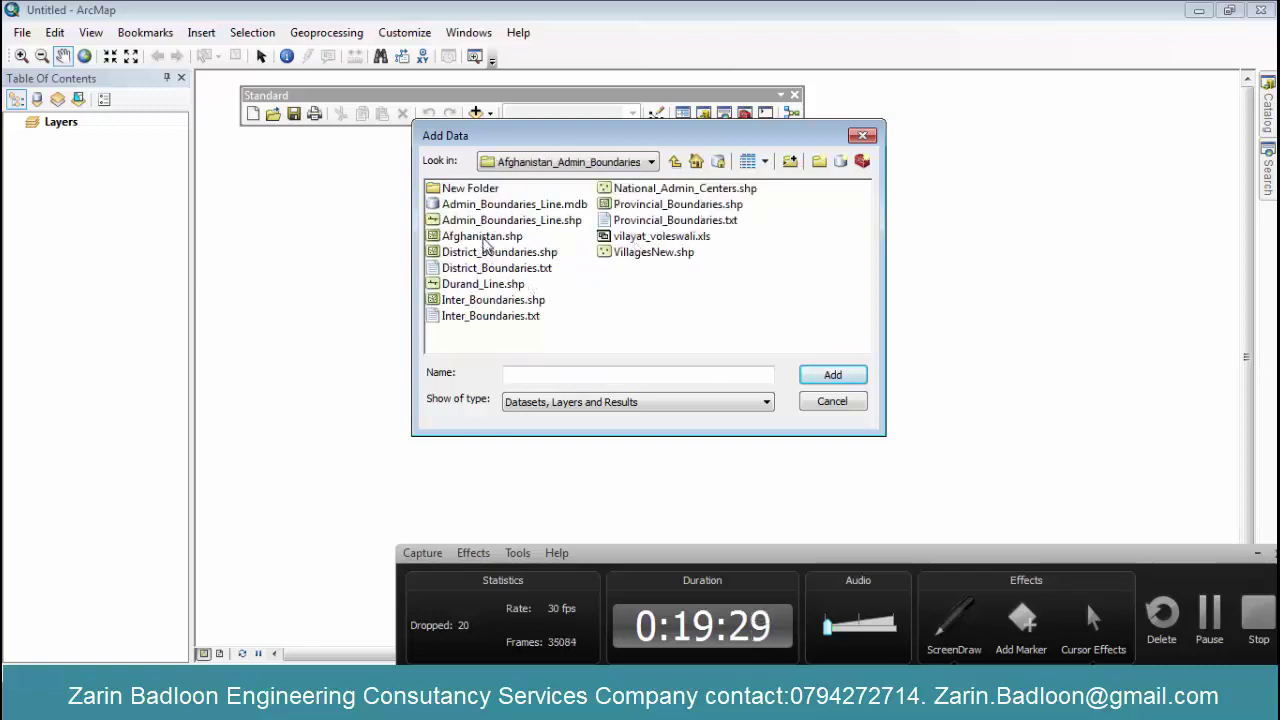
{"action": "left_click", "coordinate": [485, 237]}
{"action": "left_click", "coordinate": [817, 374]}
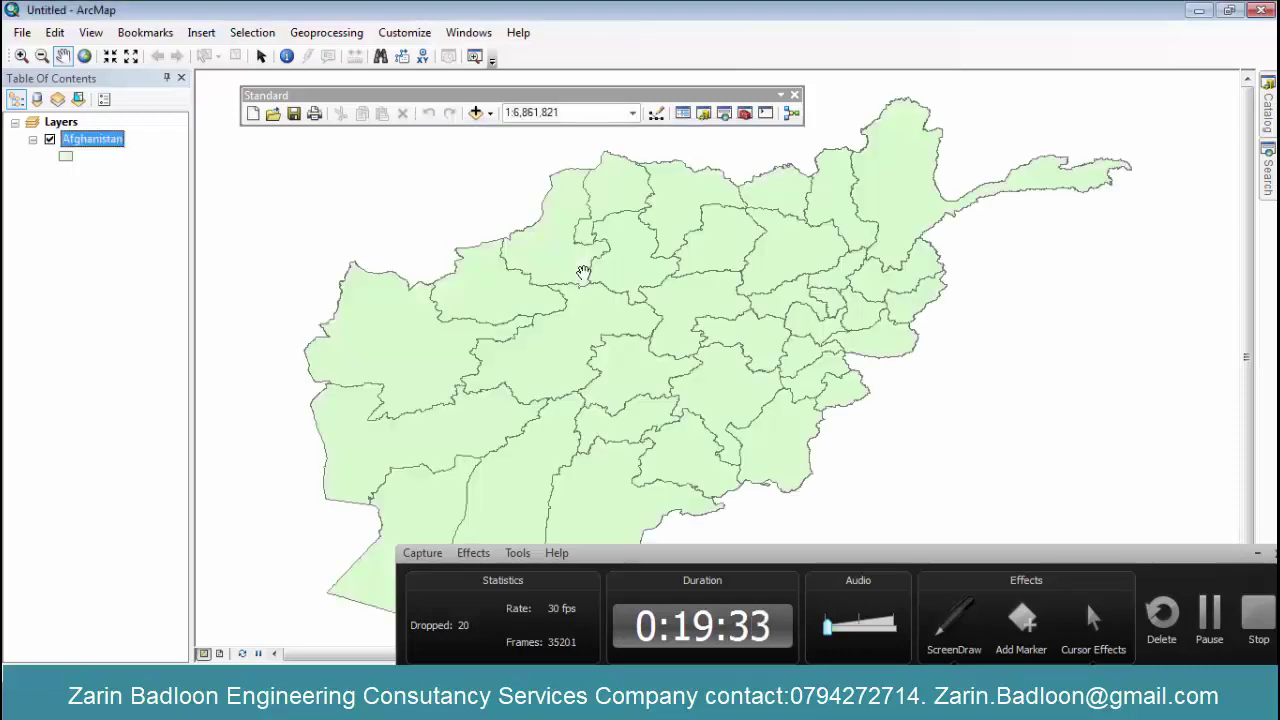
- Zoom the provinces map in and out with the wheel, ending on the whole country at 1:8,000,000
{"action": "scroll", "coordinate": [731, 312], "scroll_direction": "up", "scroll_amount": 2}
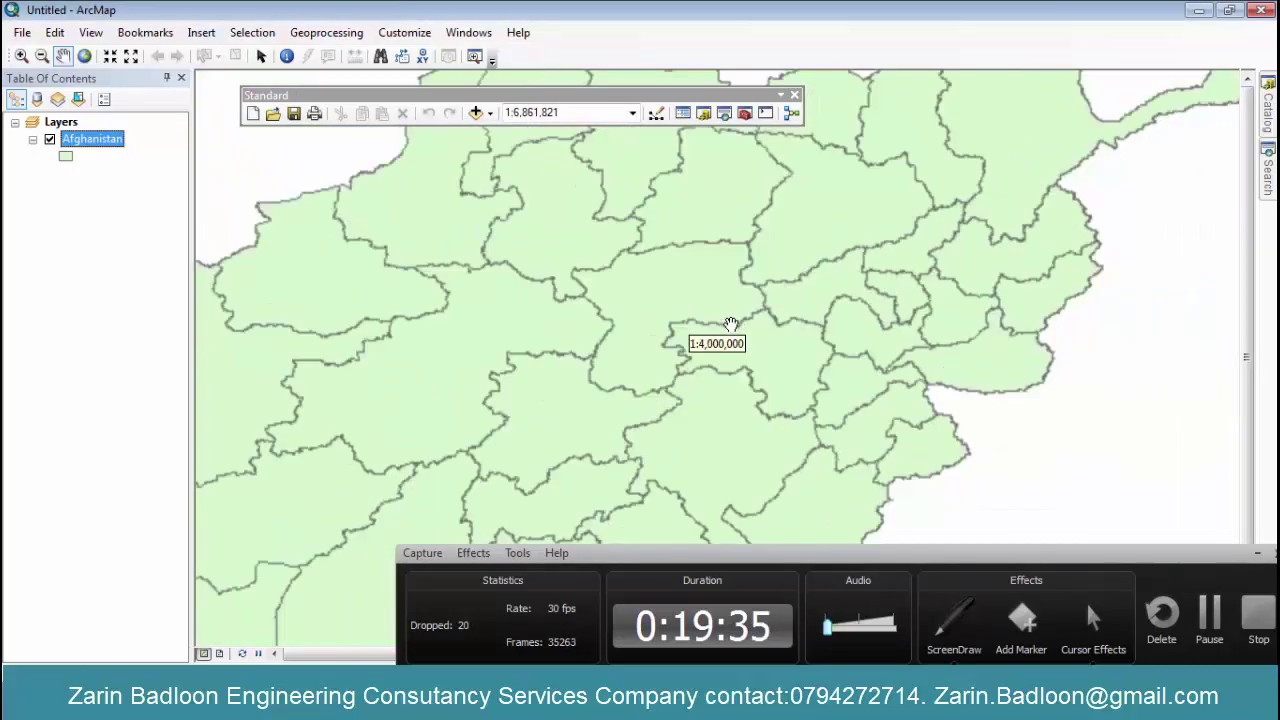
{"action": "scroll", "coordinate": [729, 319], "scroll_direction": "down", "scroll_amount": 4}
{"action": "scroll", "coordinate": [729, 319], "scroll_direction": "up", "scroll_amount": 3}
{"action": "scroll", "coordinate": [729, 319], "scroll_direction": "down", "scroll_amount": 4}
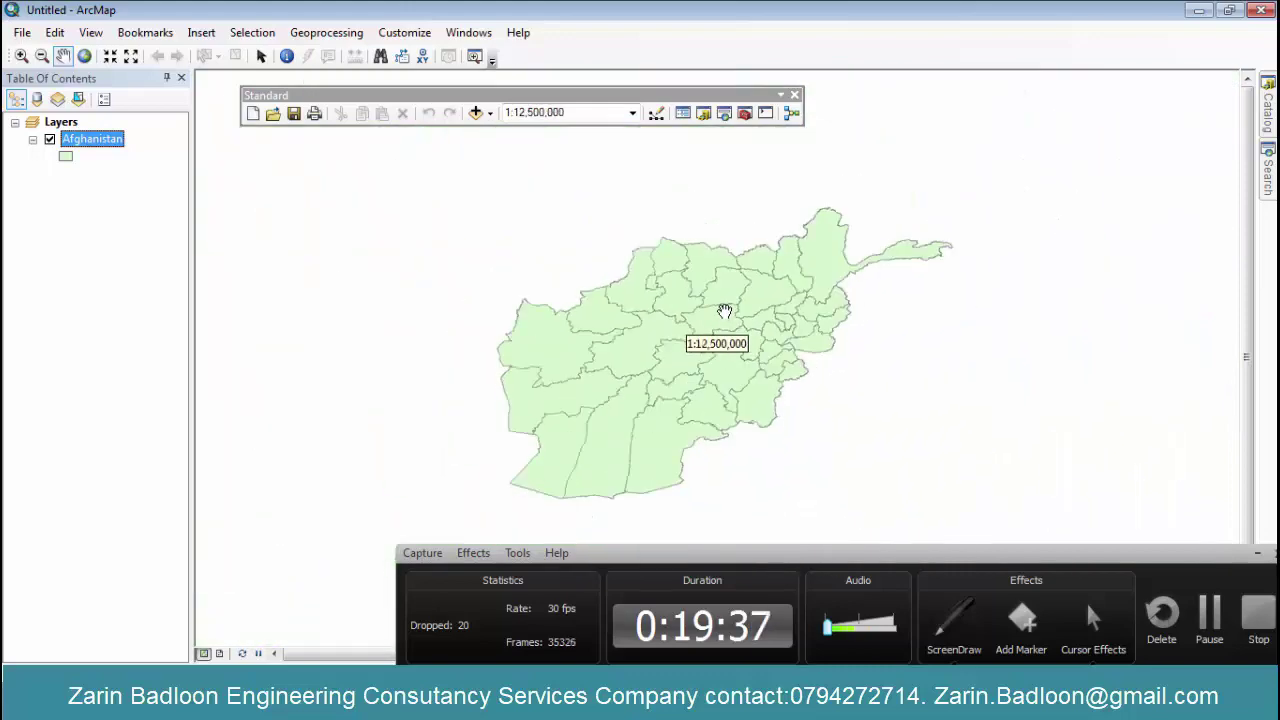
{"action": "scroll", "coordinate": [697, 330], "scroll_direction": "up", "scroll_amount": 2}
{"action": "scroll", "coordinate": [697, 322], "scroll_direction": "down", "scroll_amount": 3}
{"action": "scroll", "coordinate": [697, 330], "scroll_direction": "up", "scroll_amount": 3}
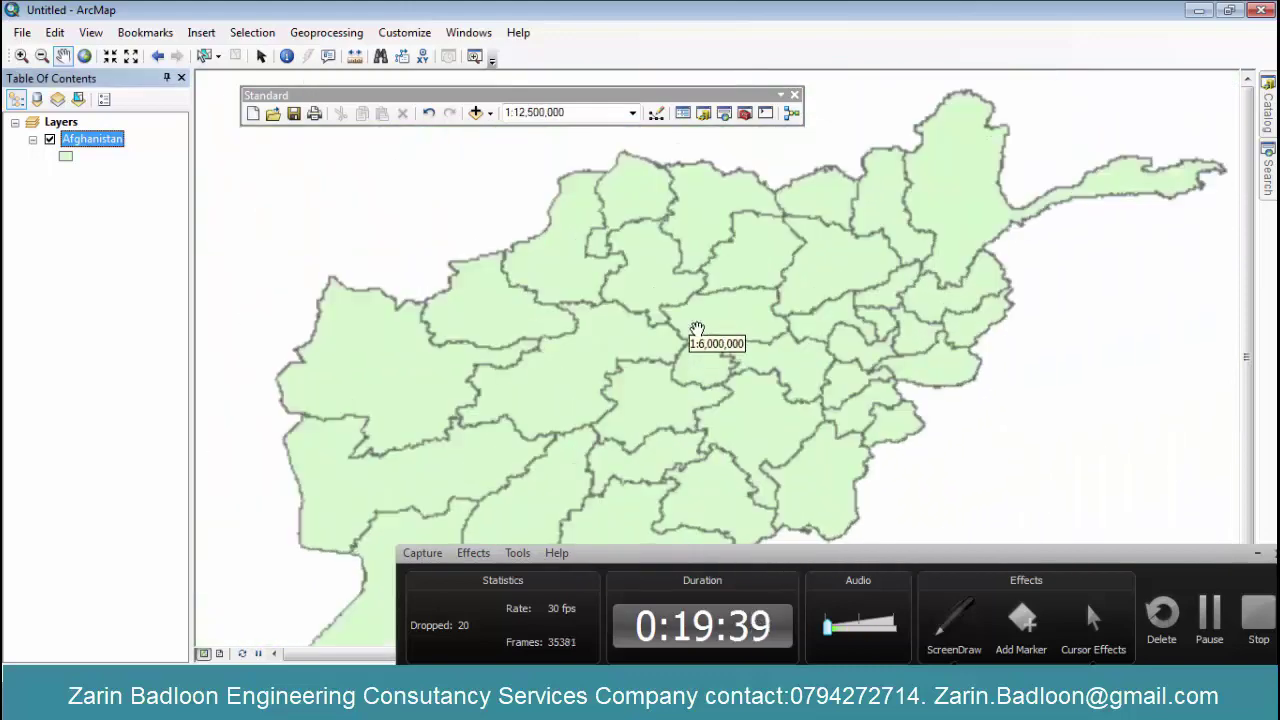
{"action": "scroll", "coordinate": [697, 330], "scroll_direction": "down", "scroll_amount": 3}
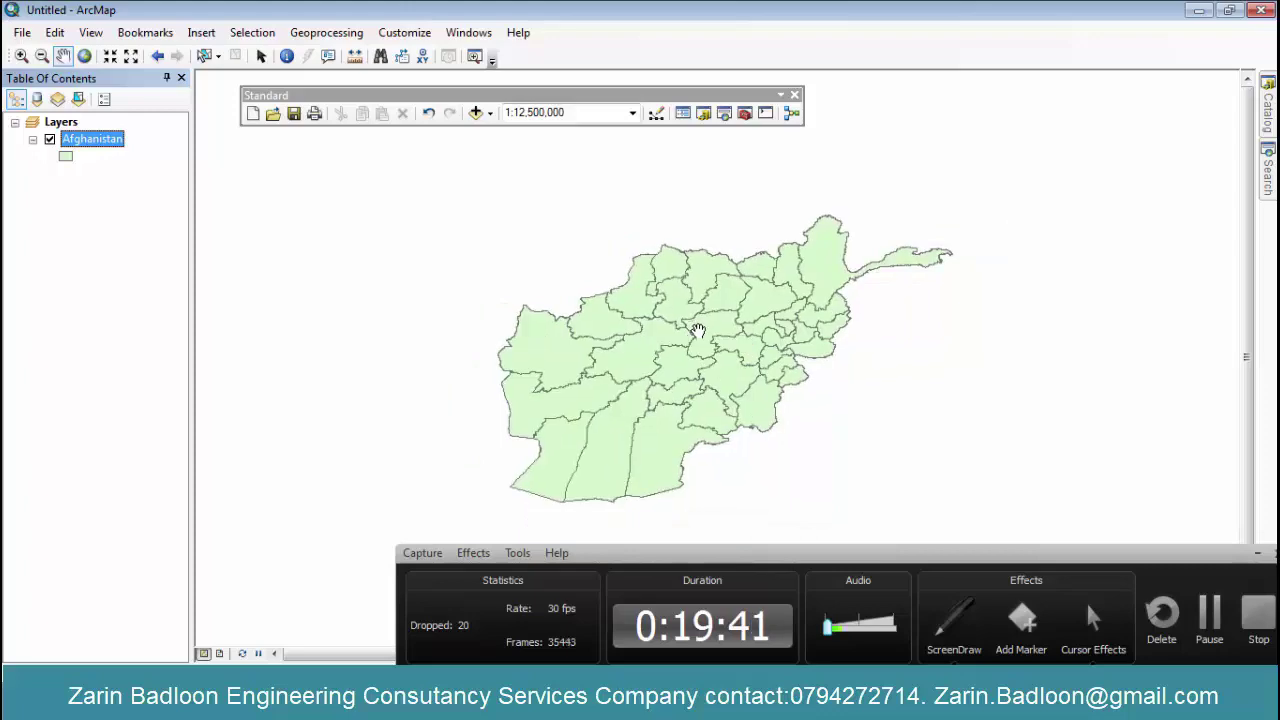
{"action": "scroll", "coordinate": [698, 333], "scroll_direction": "up", "scroll_amount": 3}
{"action": "scroll", "coordinate": [697, 330], "scroll_direction": "down", "scroll_amount": 3}
{"action": "scroll", "coordinate": [697, 330], "scroll_direction": "up", "scroll_amount": 4}
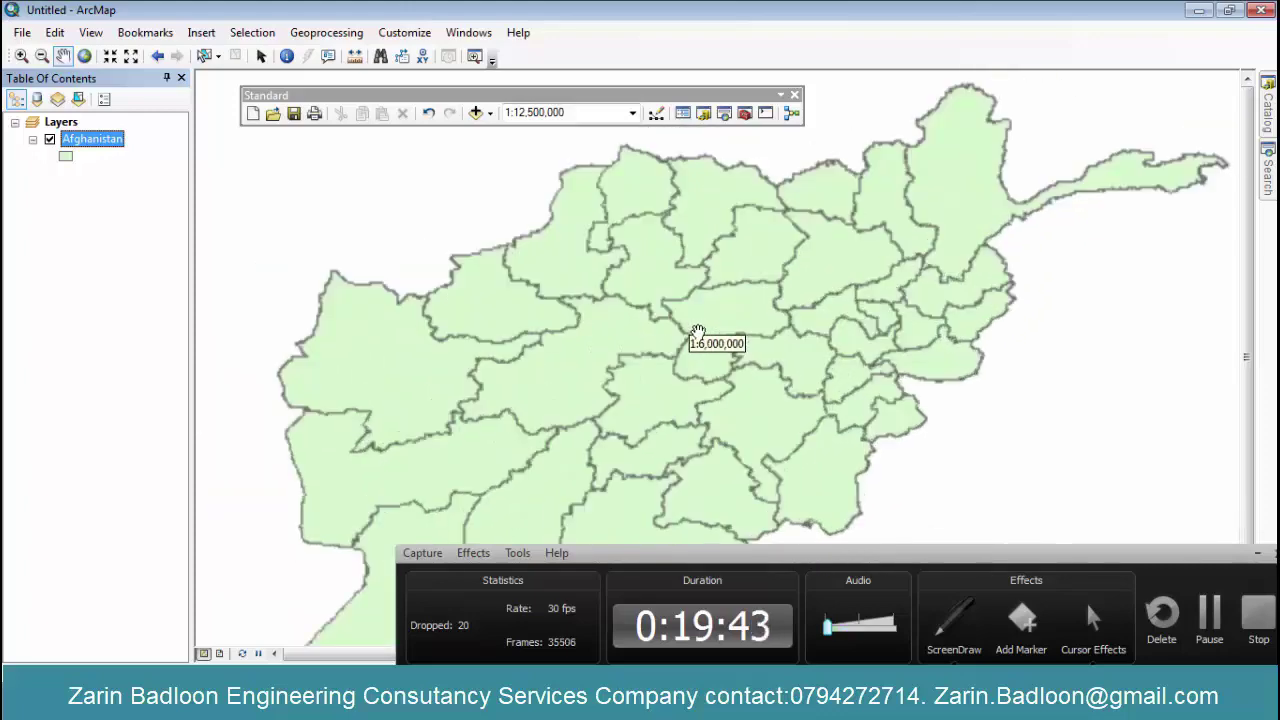
{"action": "scroll", "coordinate": [688, 302], "scroll_direction": "up", "scroll_amount": 2}
{"action": "scroll", "coordinate": [686, 305], "scroll_direction": "down", "scroll_amount": 3}
{"action": "scroll", "coordinate": [686, 305], "scroll_direction": "up", "scroll_amount": 2}
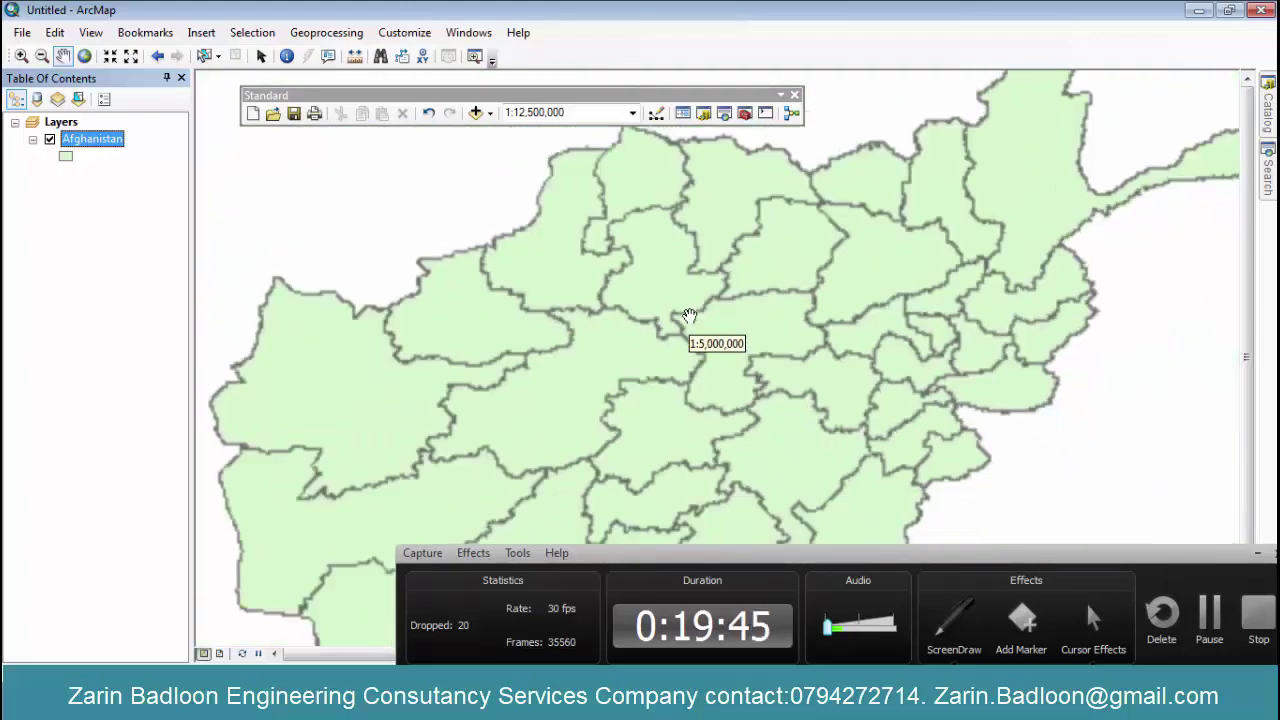
{"action": "scroll", "coordinate": [684, 308], "scroll_direction": "down", "scroll_amount": 2}
{"action": "scroll", "coordinate": [684, 308], "scroll_direction": "up", "scroll_amount": 3}
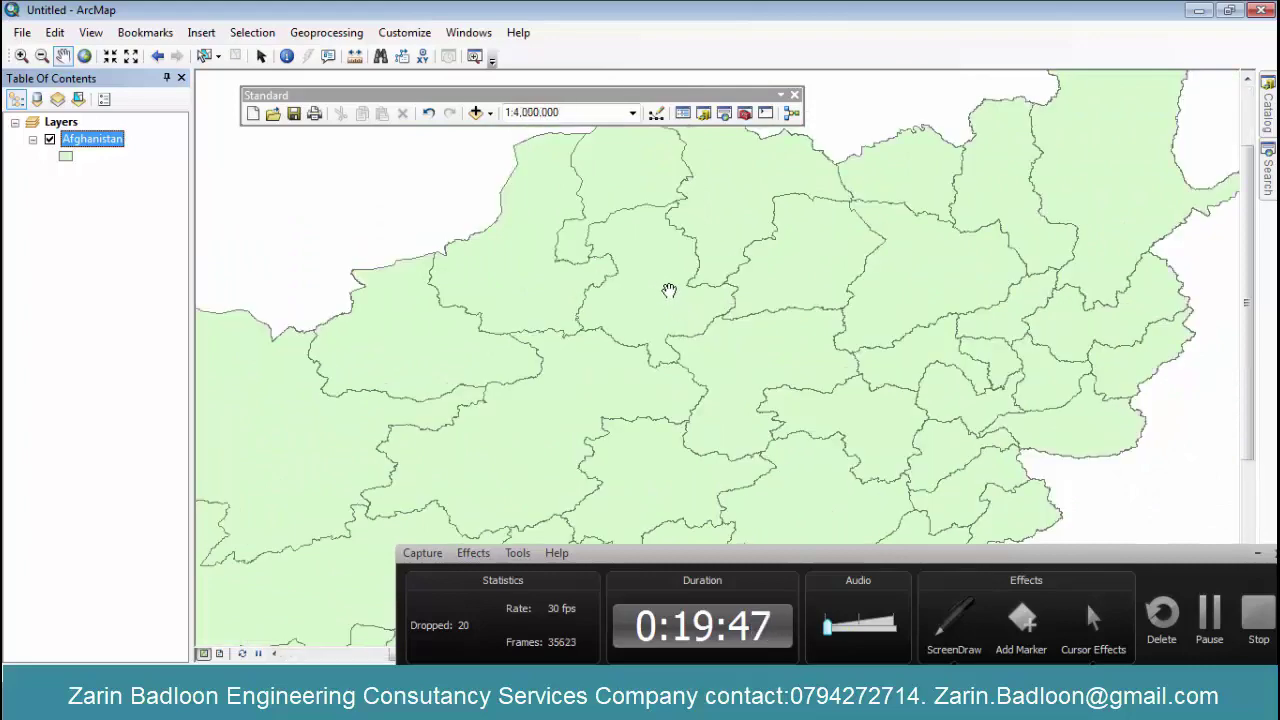
{"action": "scroll", "coordinate": [639, 293], "scroll_direction": "up", "scroll_amount": 1}
{"action": "scroll", "coordinate": [639, 295], "scroll_direction": "down", "scroll_amount": 5}
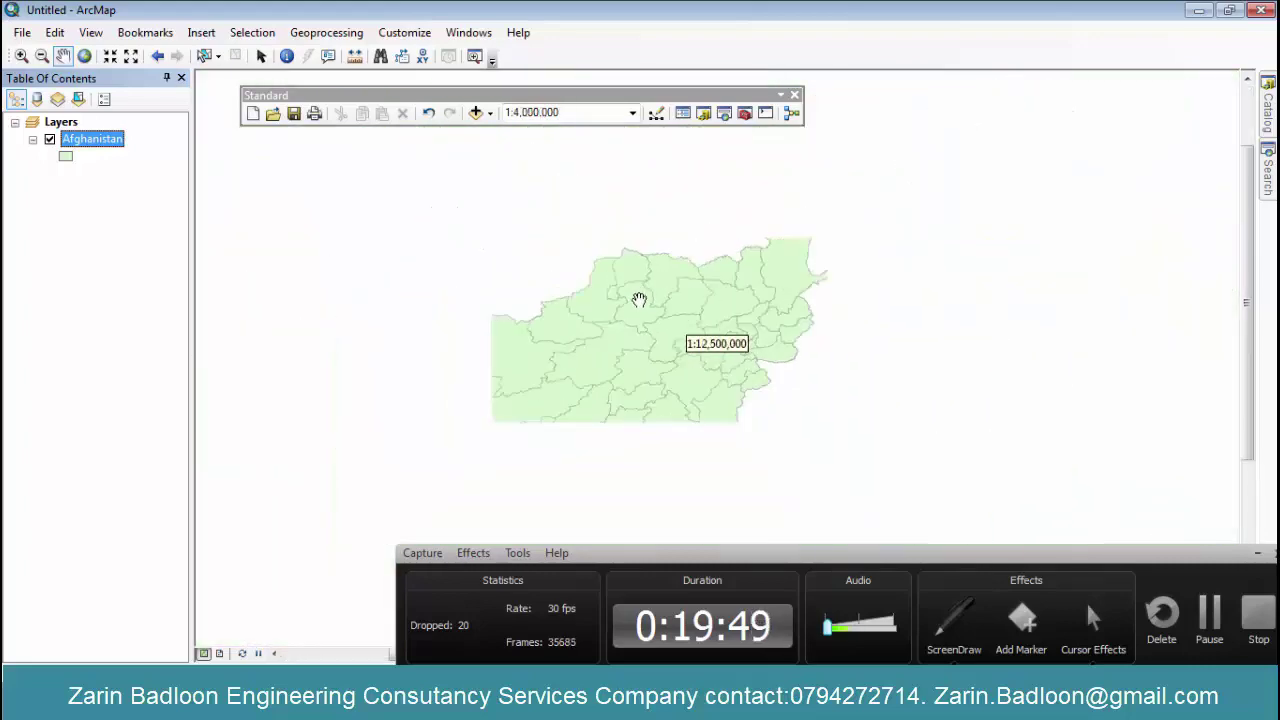
{"action": "scroll", "coordinate": [639, 297], "scroll_direction": "up", "scroll_amount": 2}
{"action": "scroll", "coordinate": [639, 297], "scroll_direction": "up", "scroll_amount": 1}
{"action": "scroll", "coordinate": [640, 292], "scroll_direction": "down", "scroll_amount": 2}
{"action": "scroll", "coordinate": [556, 298], "scroll_direction": "up", "scroll_amount": 1}
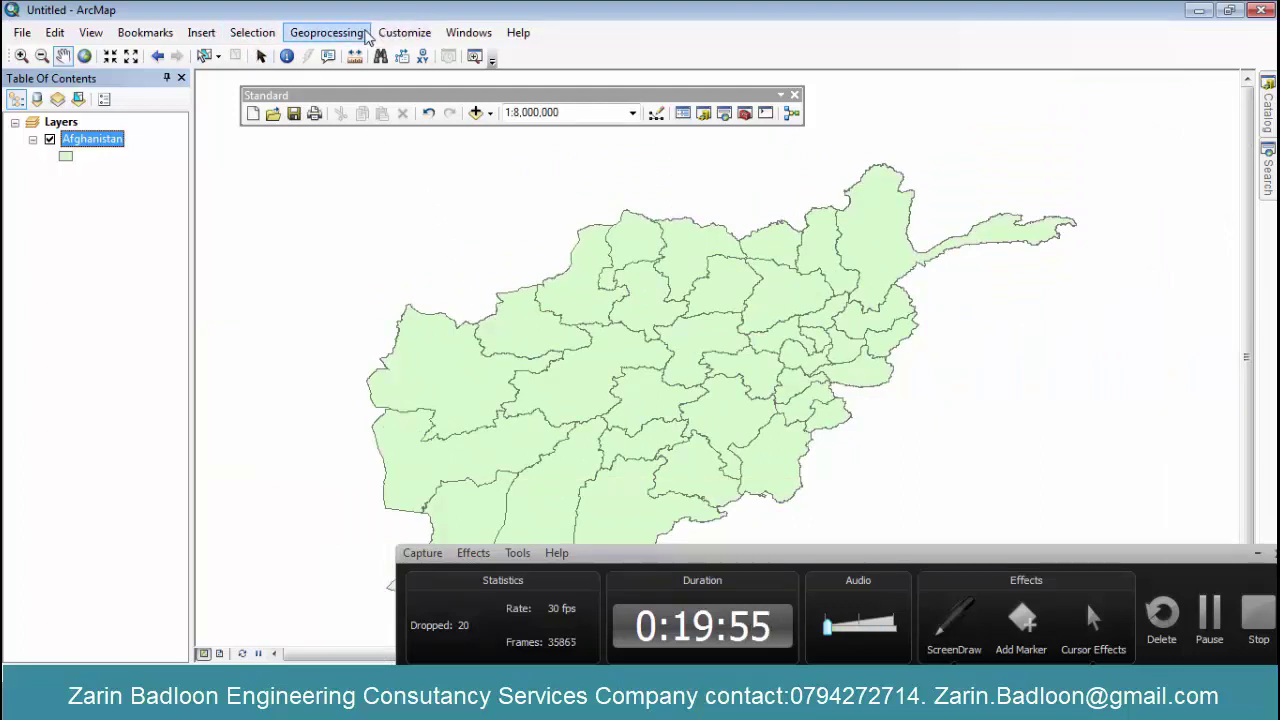
{"action": "left_click", "coordinate": [407, 32]}
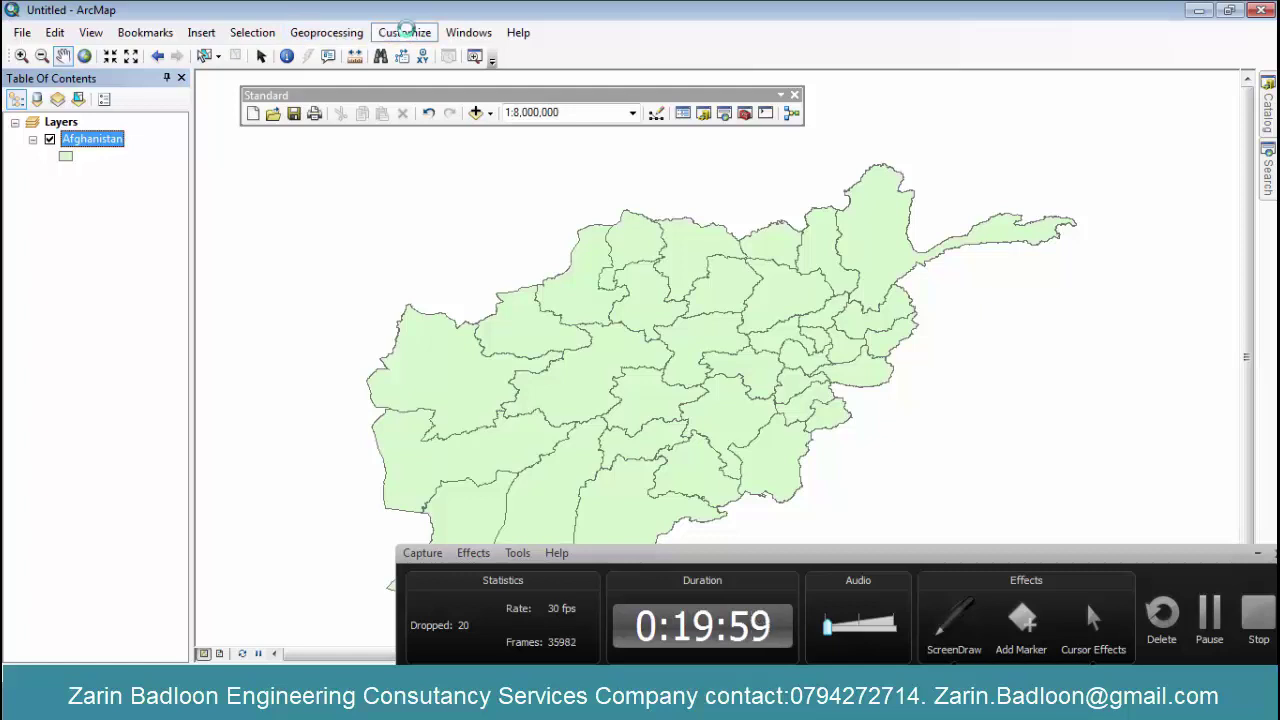
{"action": "left_click", "coordinate": [436, 160]}
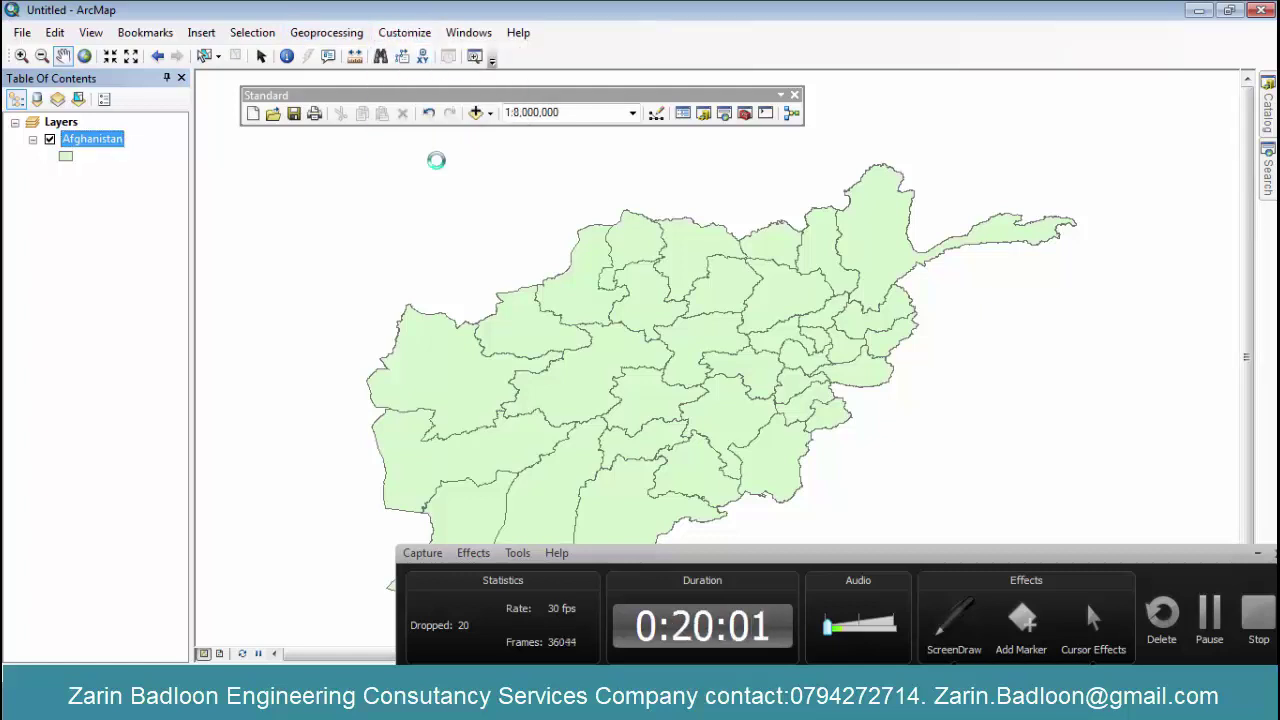
{"action": "left_click_drag", "start_coordinate": [606, 48], "coordinate": [640, 21]}
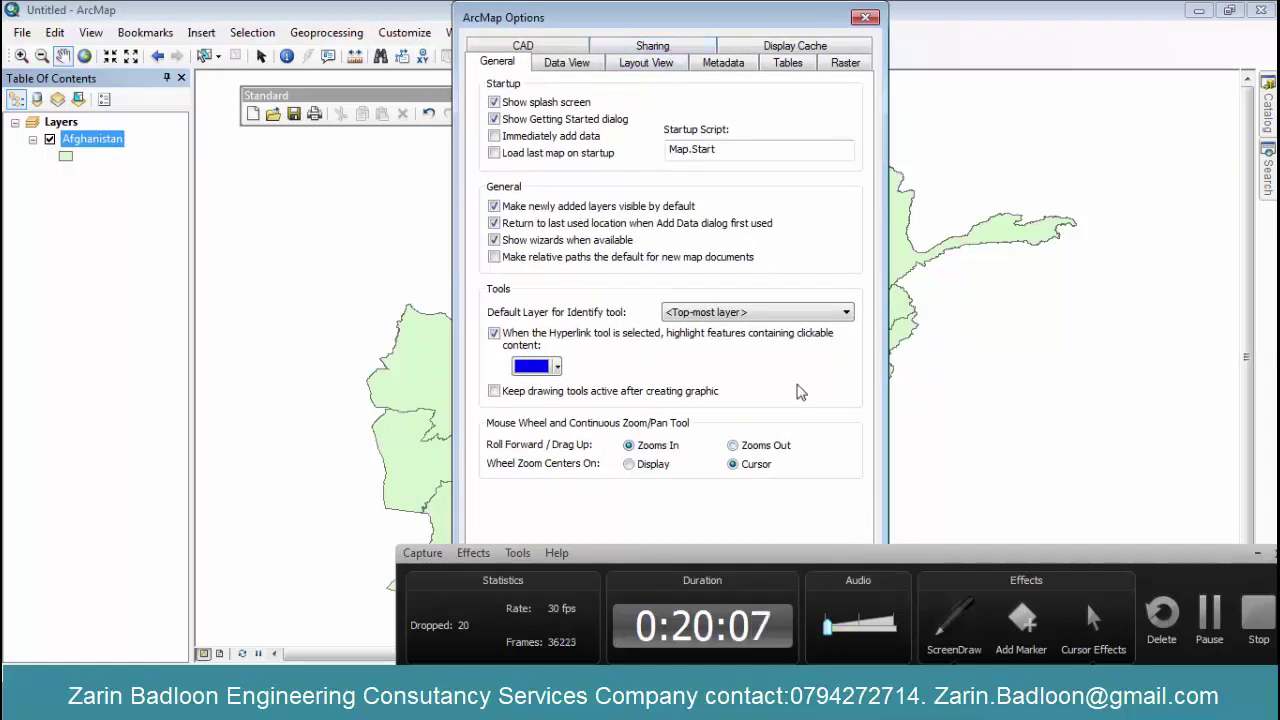
{"action": "left_click", "coordinate": [1263, 556]}
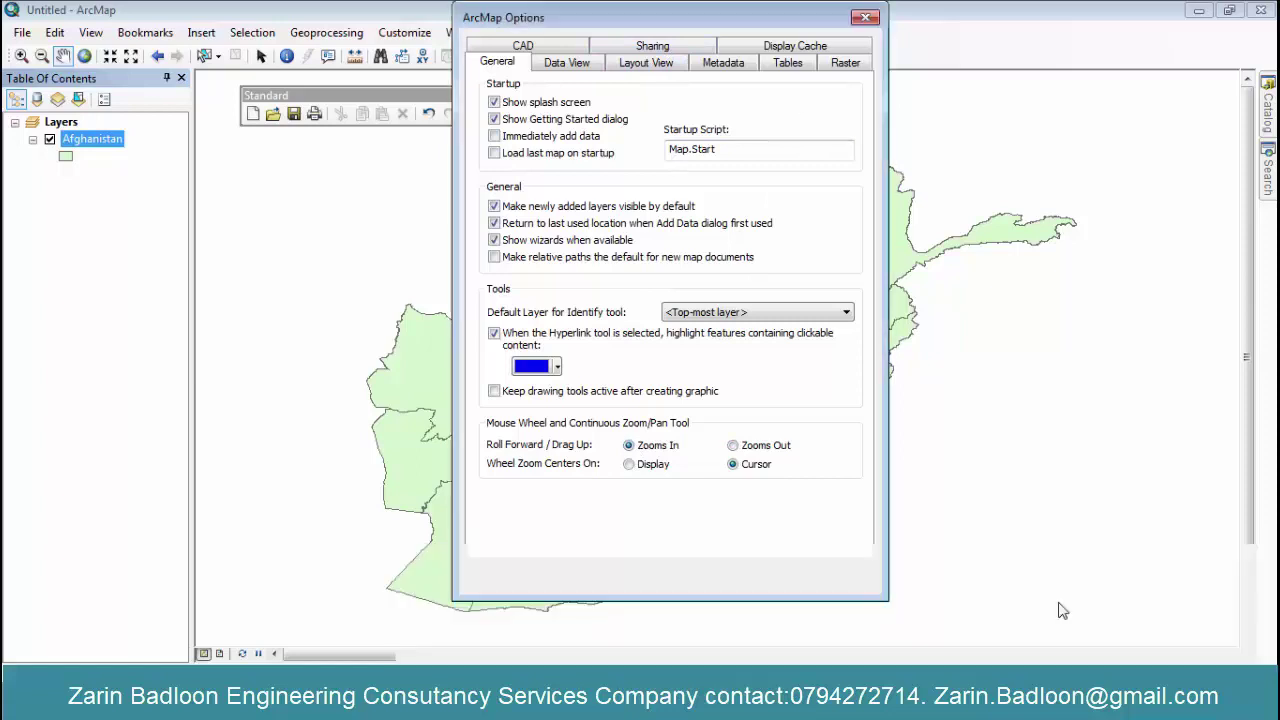
{"action": "left_click", "coordinate": [689, 578]}
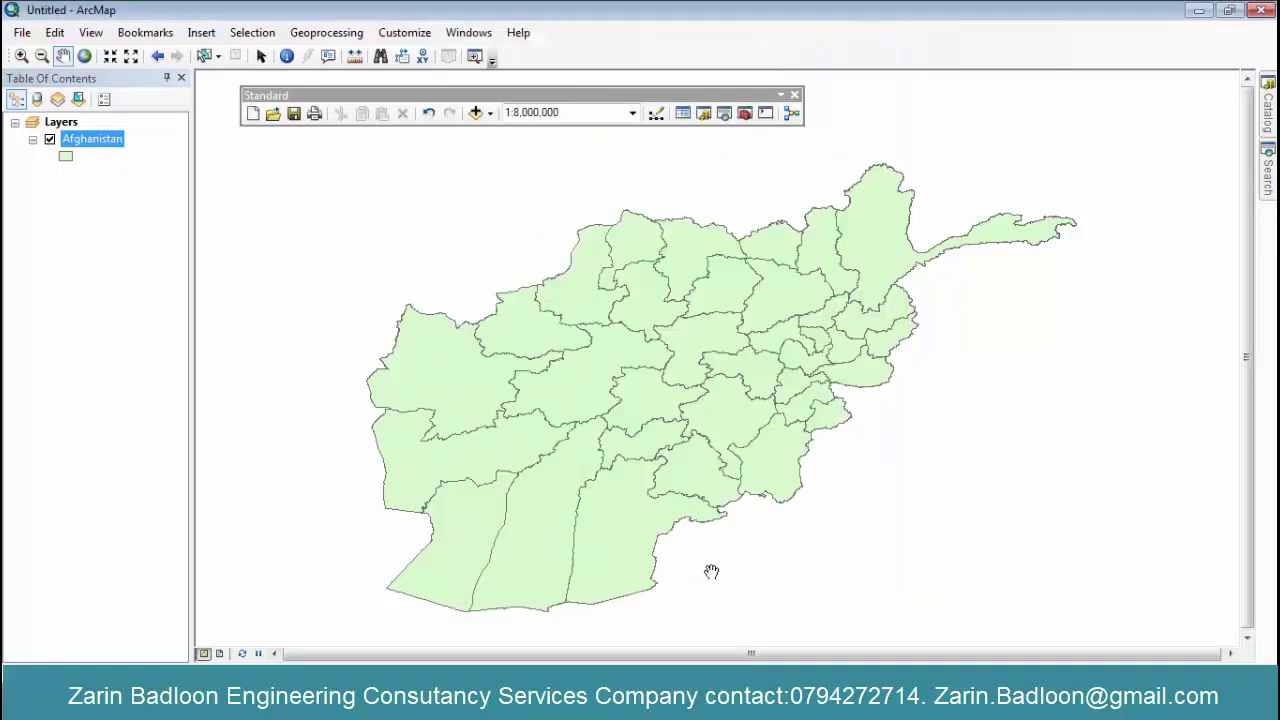
- Undock the Tools navigation toolbar and the Table Of Contents over the Afghanistan map
{"action": "scroll", "coordinate": [680, 411], "scroll_direction": "down", "scroll_amount": 3}
{"action": "scroll", "coordinate": [680, 411], "scroll_direction": "up", "scroll_amount": 4}
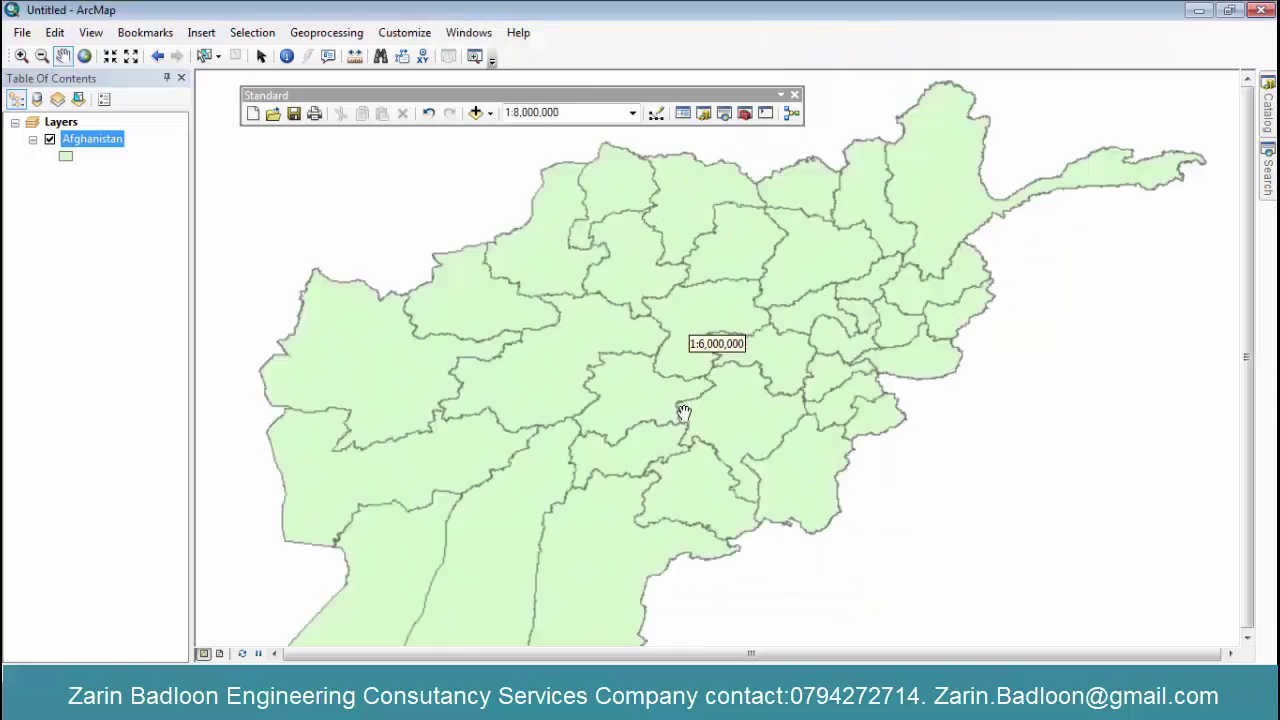
{"action": "scroll", "coordinate": [684, 412], "scroll_direction": "down", "scroll_amount": 2}
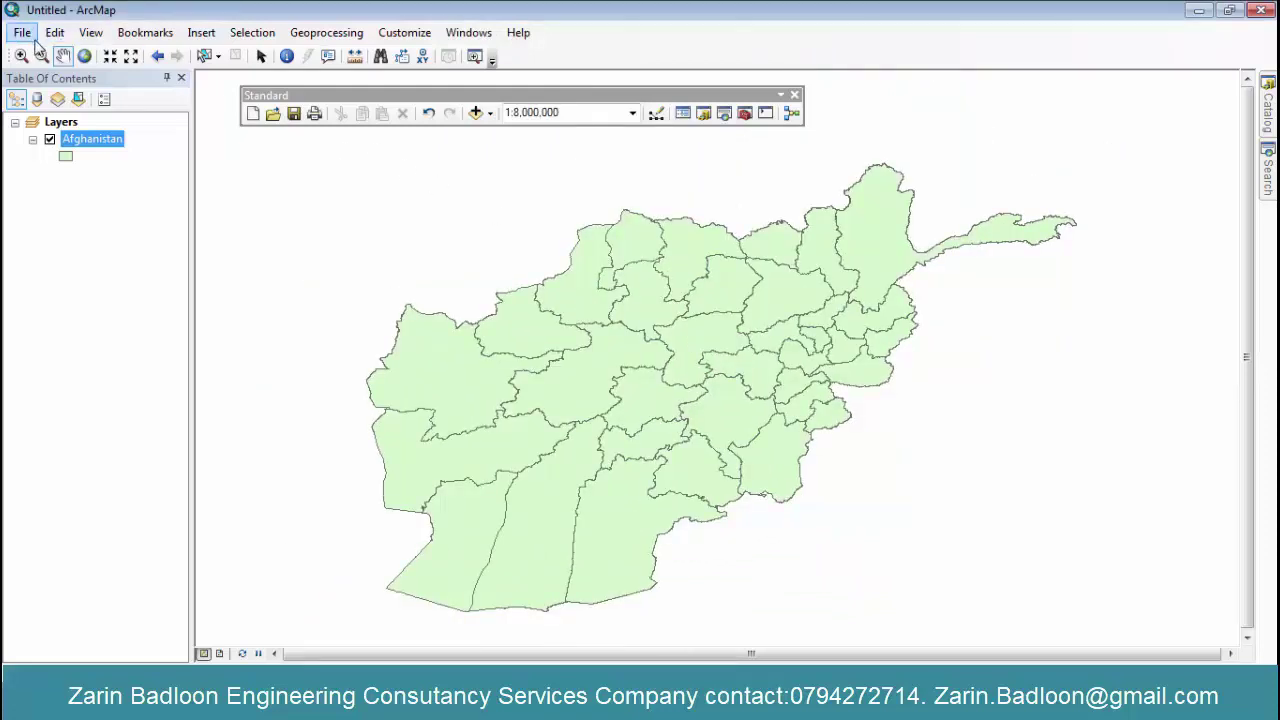
{"action": "left_click_drag", "start_coordinate": [7, 50], "coordinate": [252, 156]}
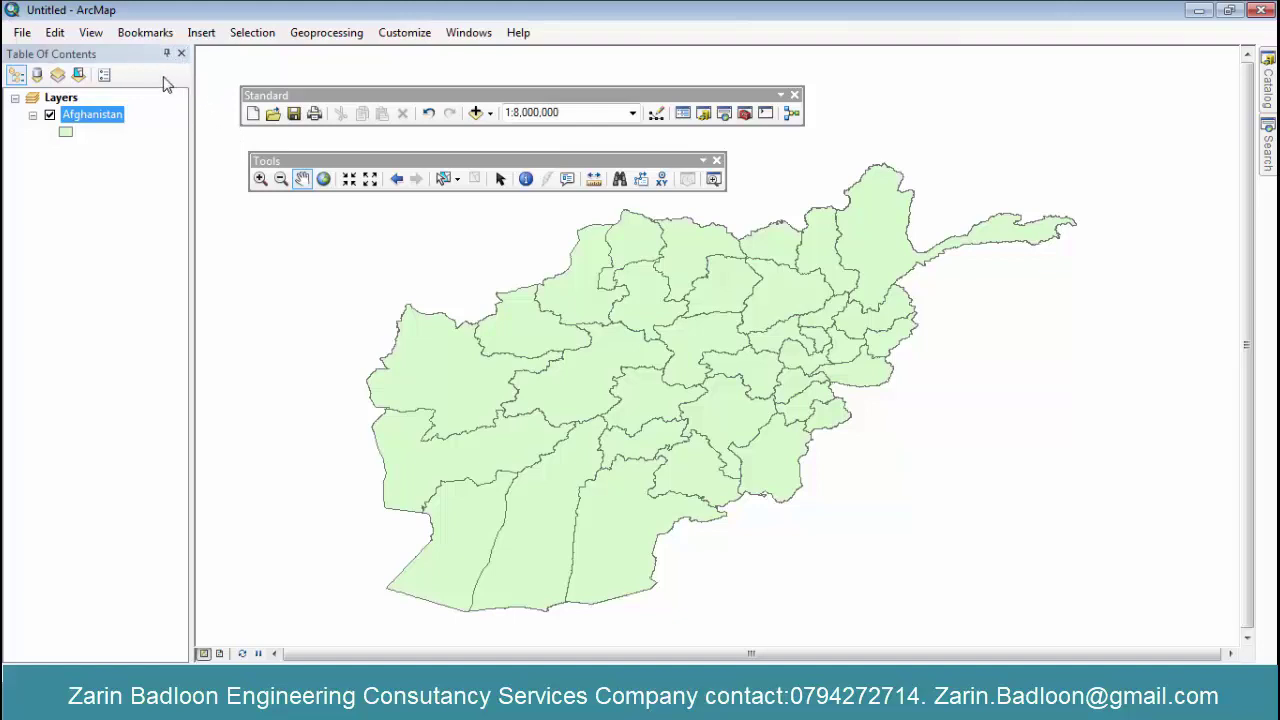
{"action": "left_click_drag", "start_coordinate": [136, 62], "coordinate": [388, 276]}
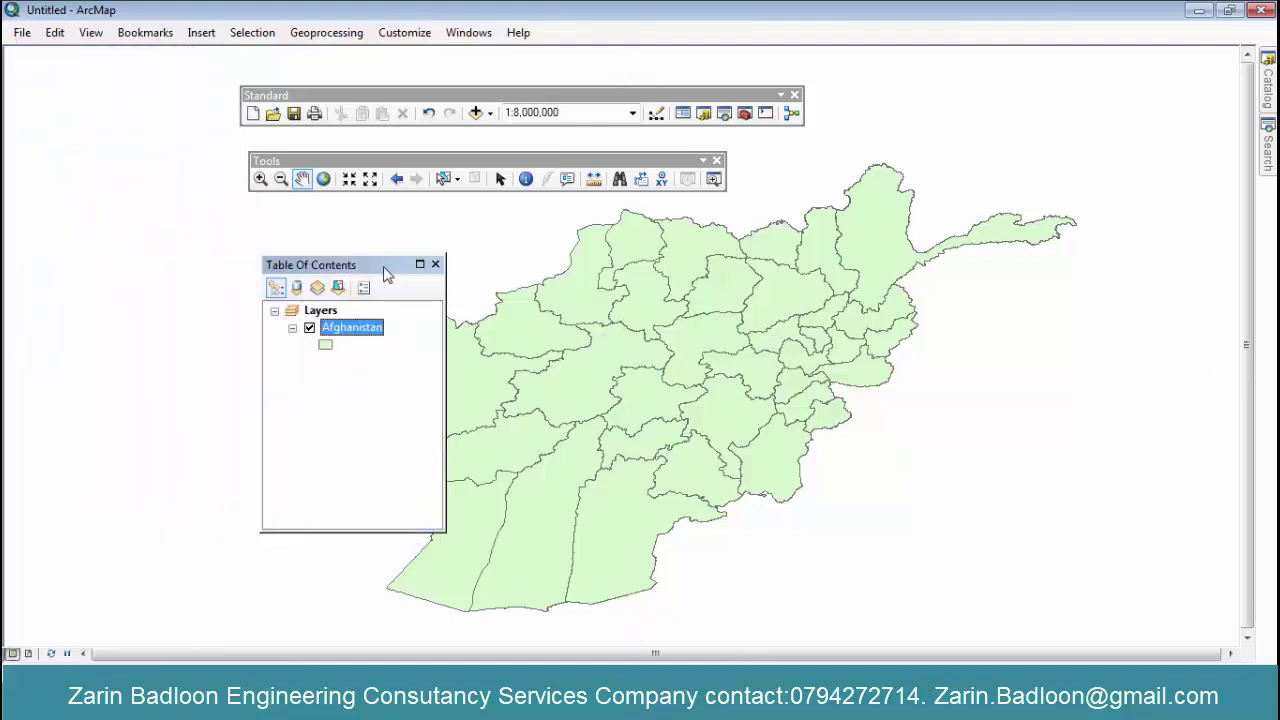
{"action": "right_click", "coordinate": [620, 12]}
{"action": "right_click", "coordinate": [571, 32]}
{"action": "right_click", "coordinate": [571, 32]}
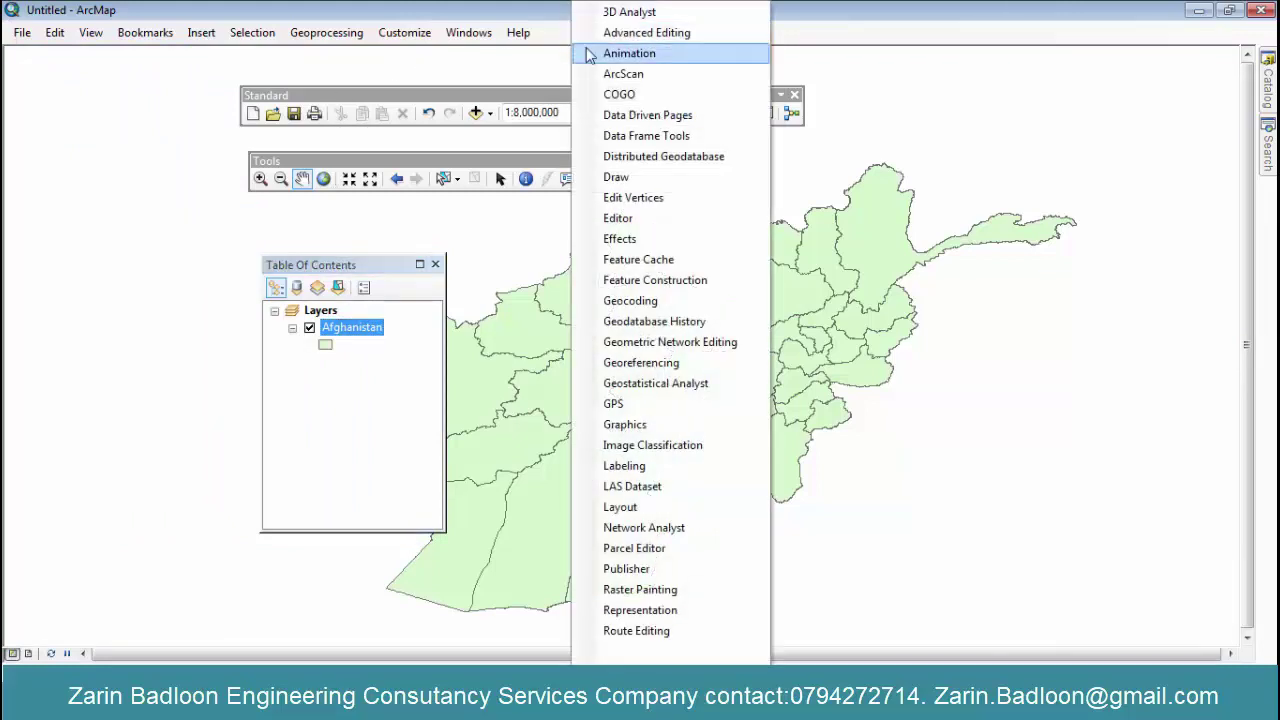
{"action": "scroll", "coordinate": [590, 55], "scroll_direction": "down", "scroll_amount": 1}
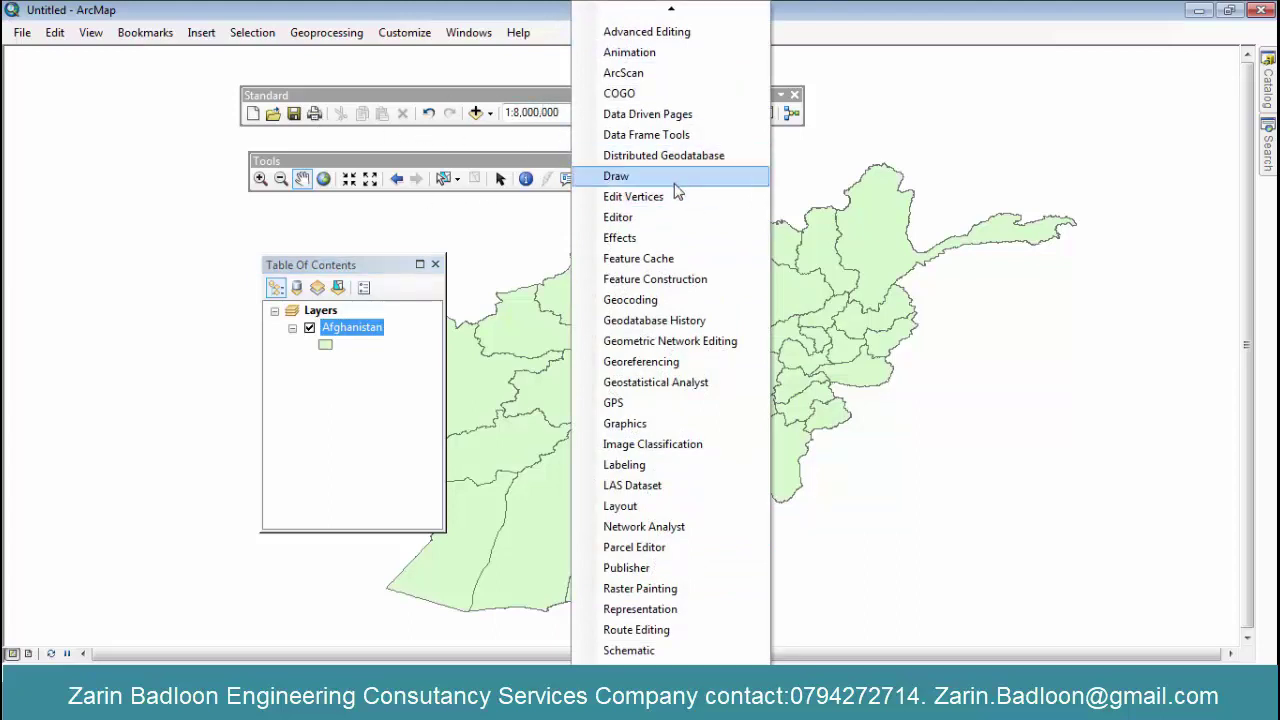
{"action": "scroll", "coordinate": [670, 660], "scroll_direction": "down", "scroll_amount": 8}
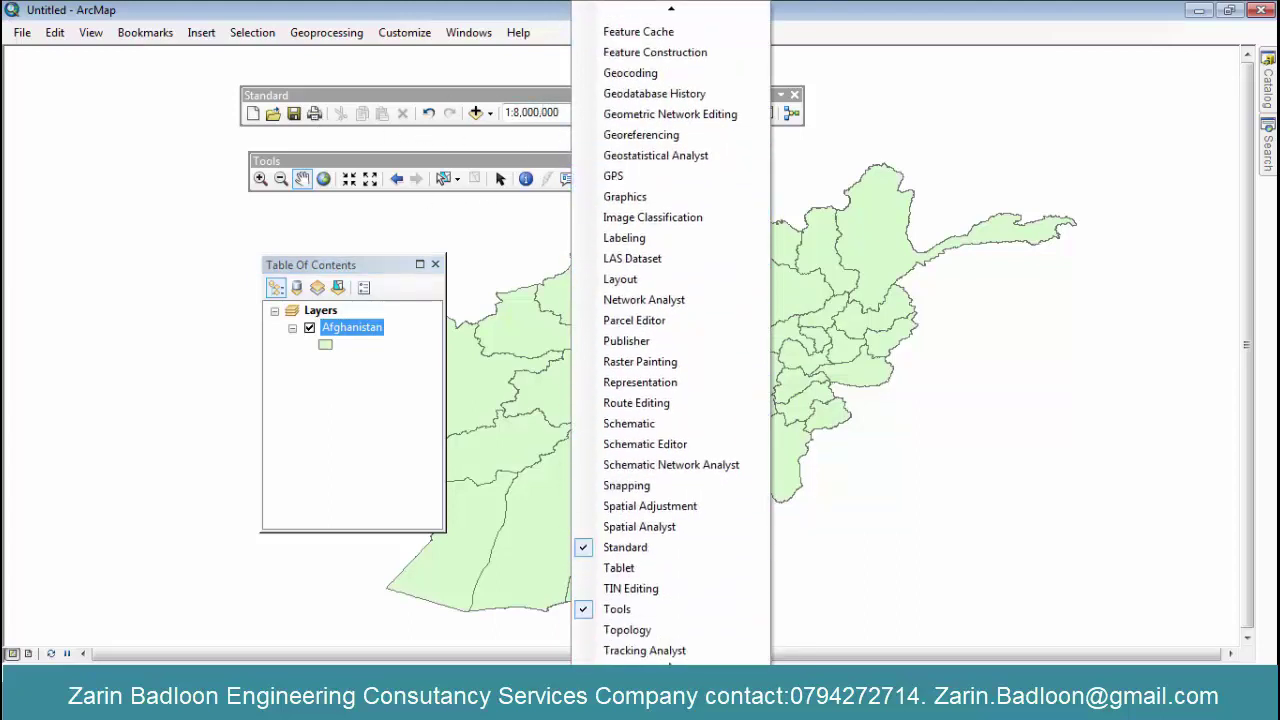
{"action": "left_click", "coordinate": [427, 98]}
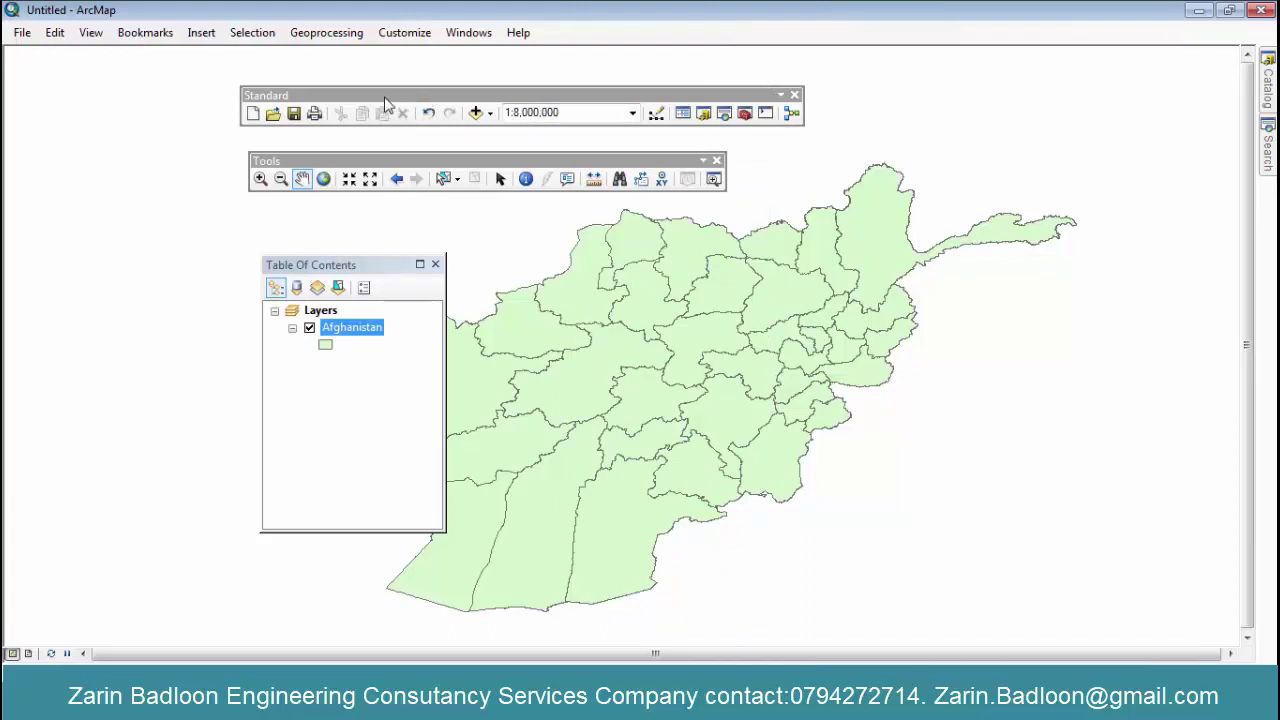
- Dock the Standard and Tools toolbars and the Table Of Contents back into the main window
{"action": "left_click_drag", "start_coordinate": [384, 96], "coordinate": [145, 57]}
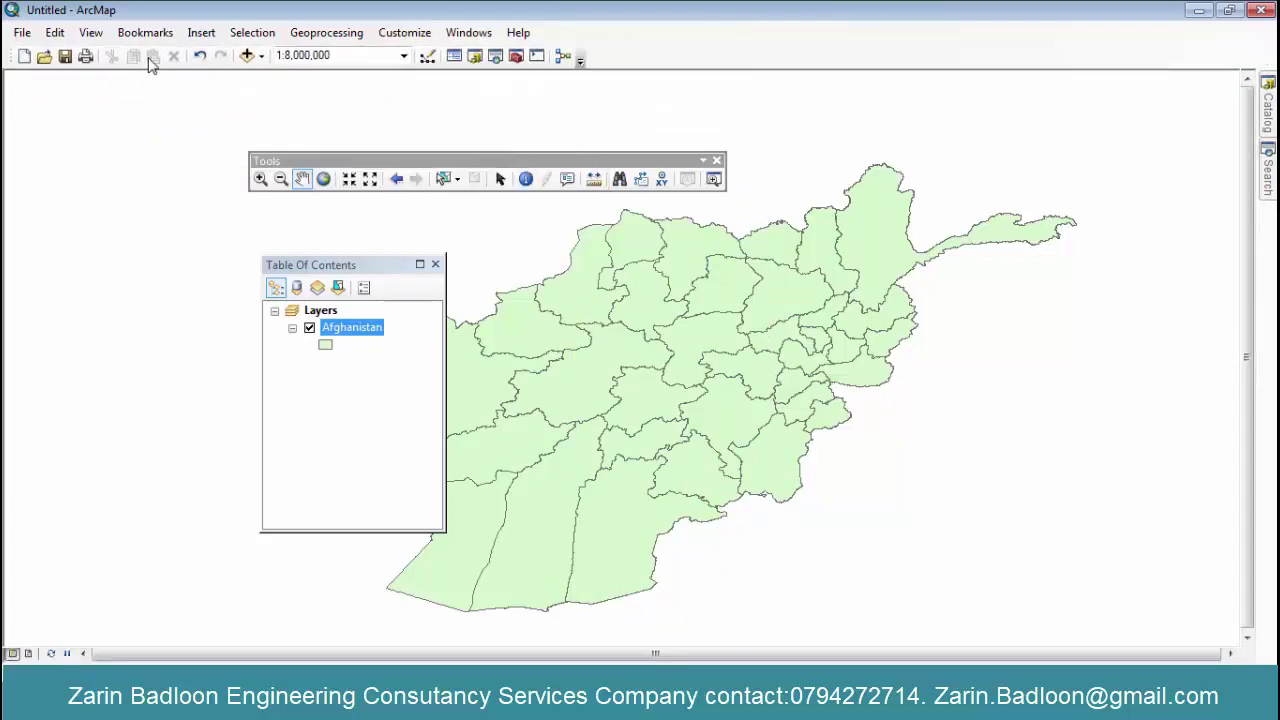
{"action": "left_click_drag", "start_coordinate": [372, 161], "coordinate": [120, 78]}
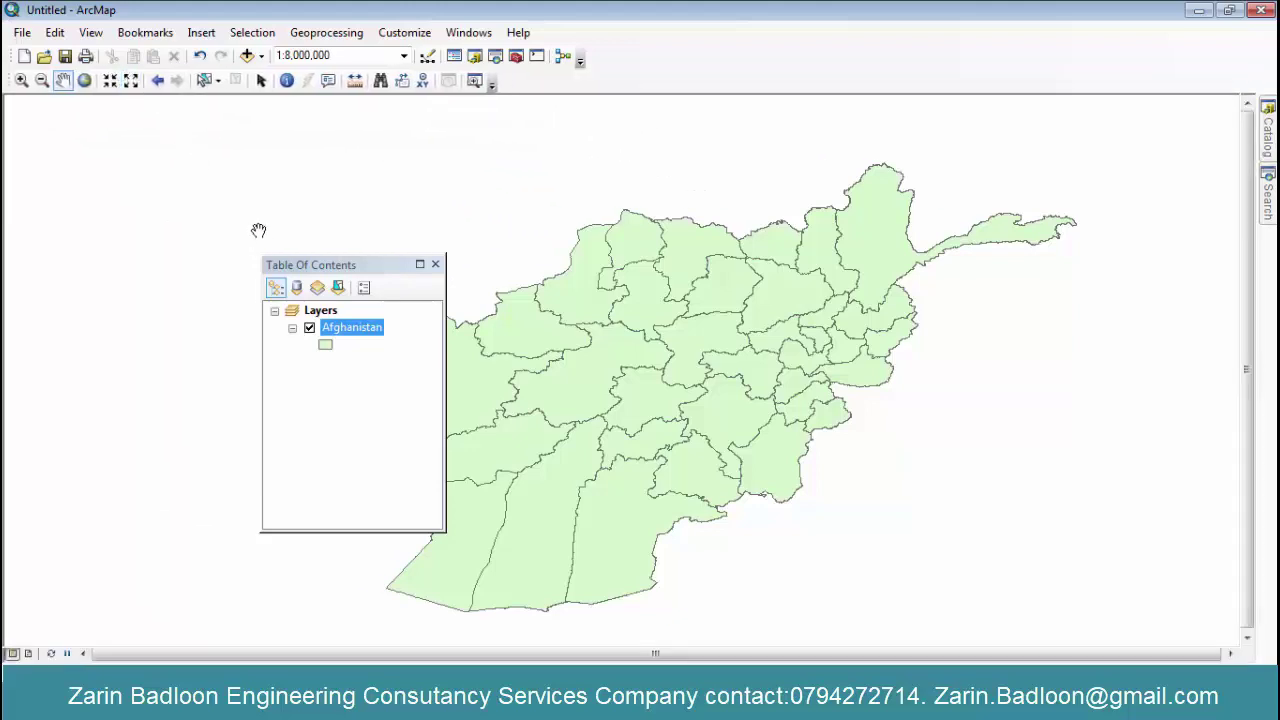
{"action": "left_click_drag", "start_coordinate": [341, 265], "coordinate": [33, 383]}
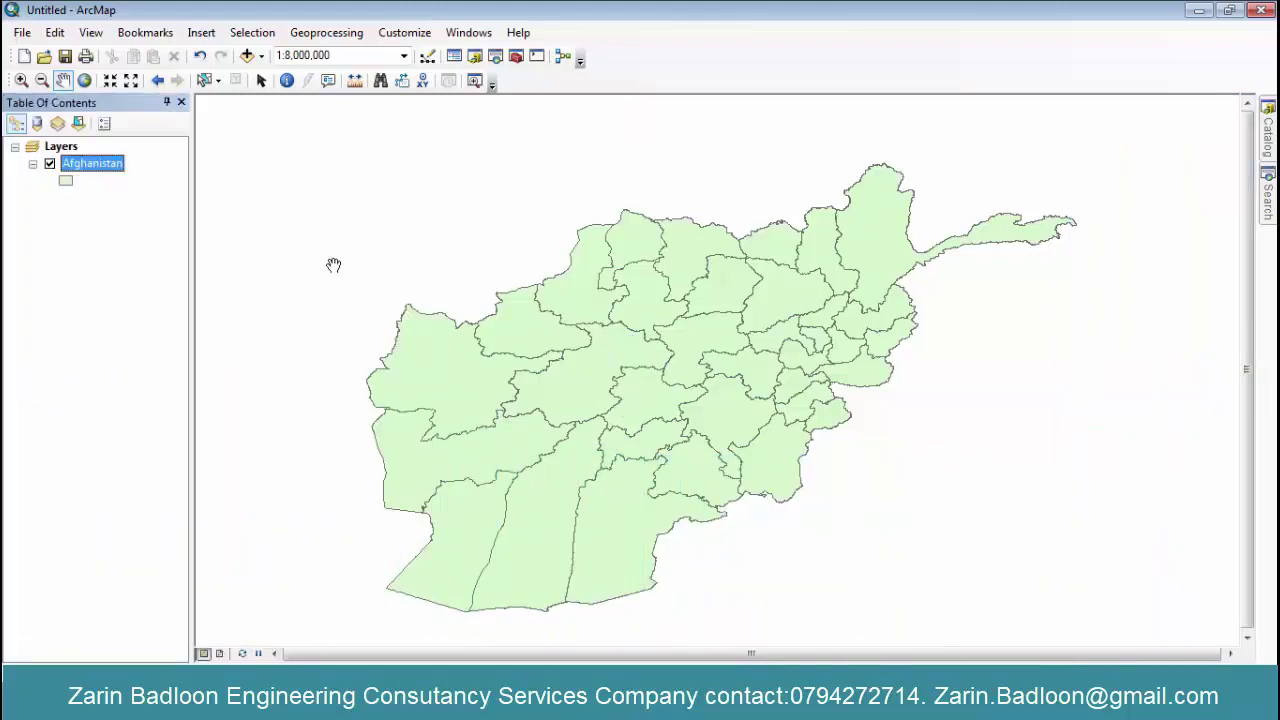
- Undock, close and reopen the Table Of Contents, then dock it left of the map
{"action": "left_click_drag", "start_coordinate": [128, 113], "coordinate": [380, 242]}
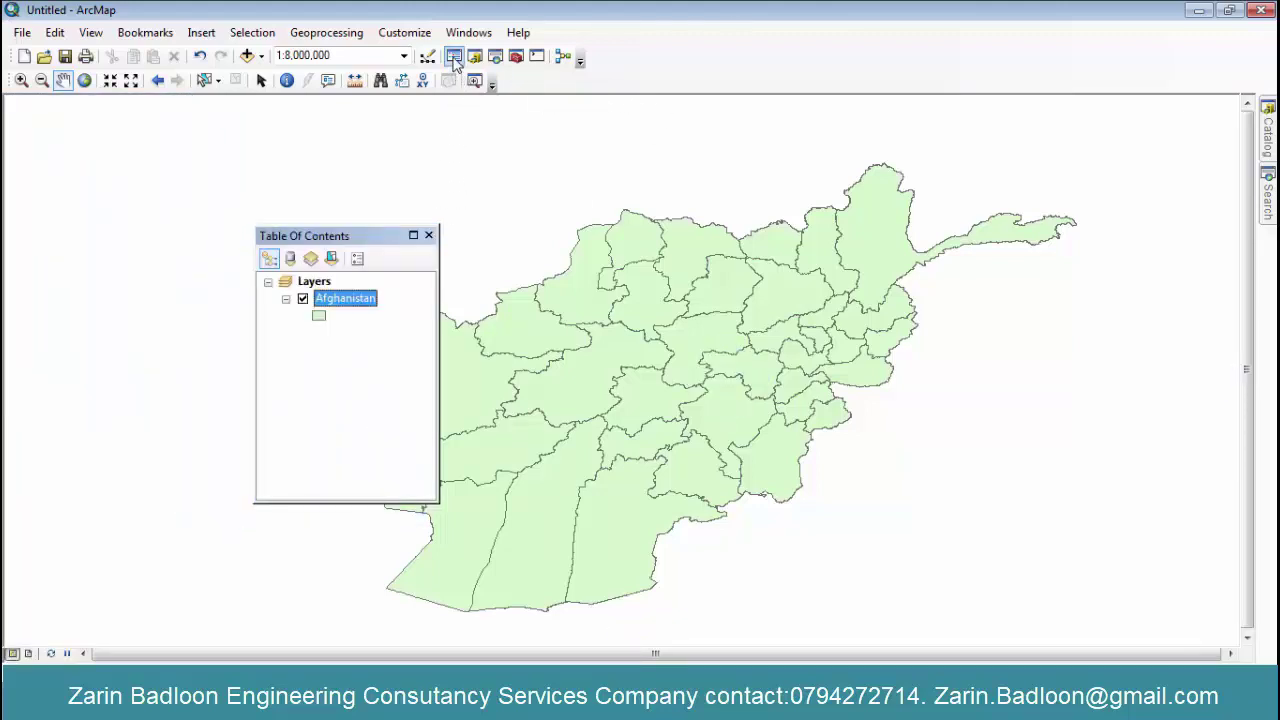
{"action": "left_click", "coordinate": [429, 237]}
{"action": "left_click", "coordinate": [454, 55]}
{"action": "left_click_drag", "start_coordinate": [380, 240], "coordinate": [31, 380]}
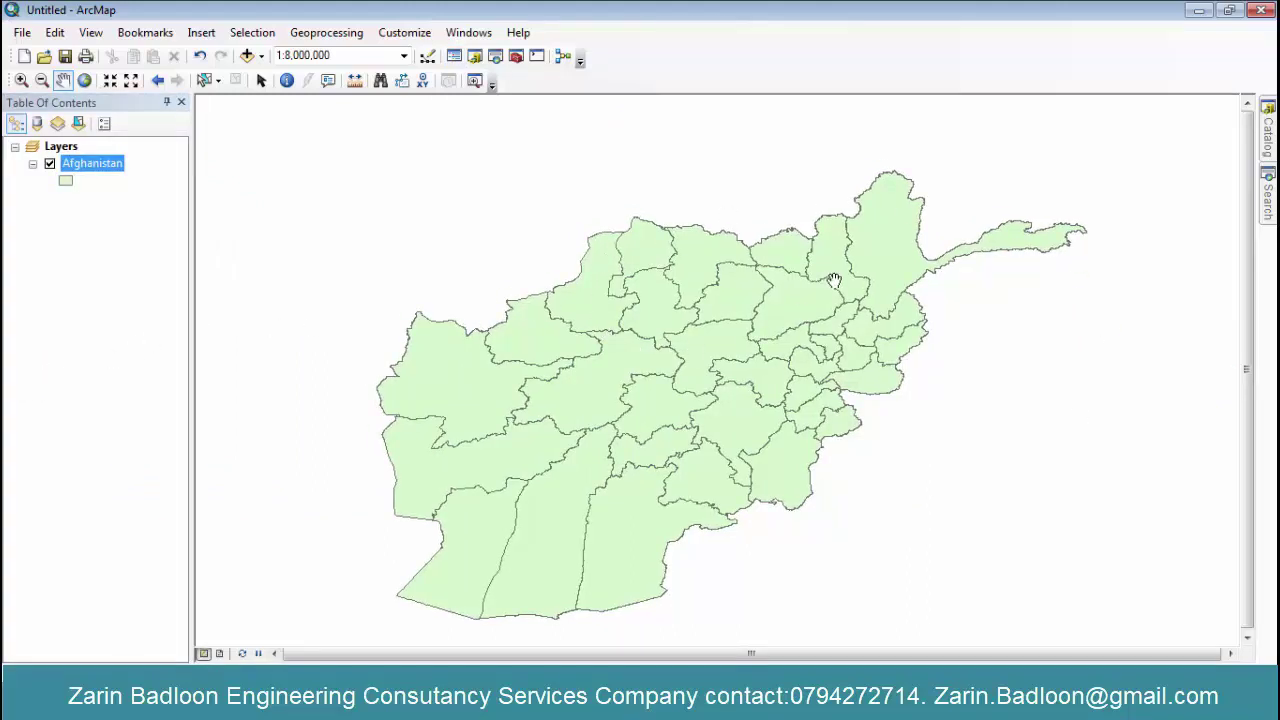
- Clear the Afghanistan selection and move the Standard toolbar to the start of a second row
{"action": "scroll", "coordinate": [695, 325], "scroll_direction": "up", "scroll_amount": 2}
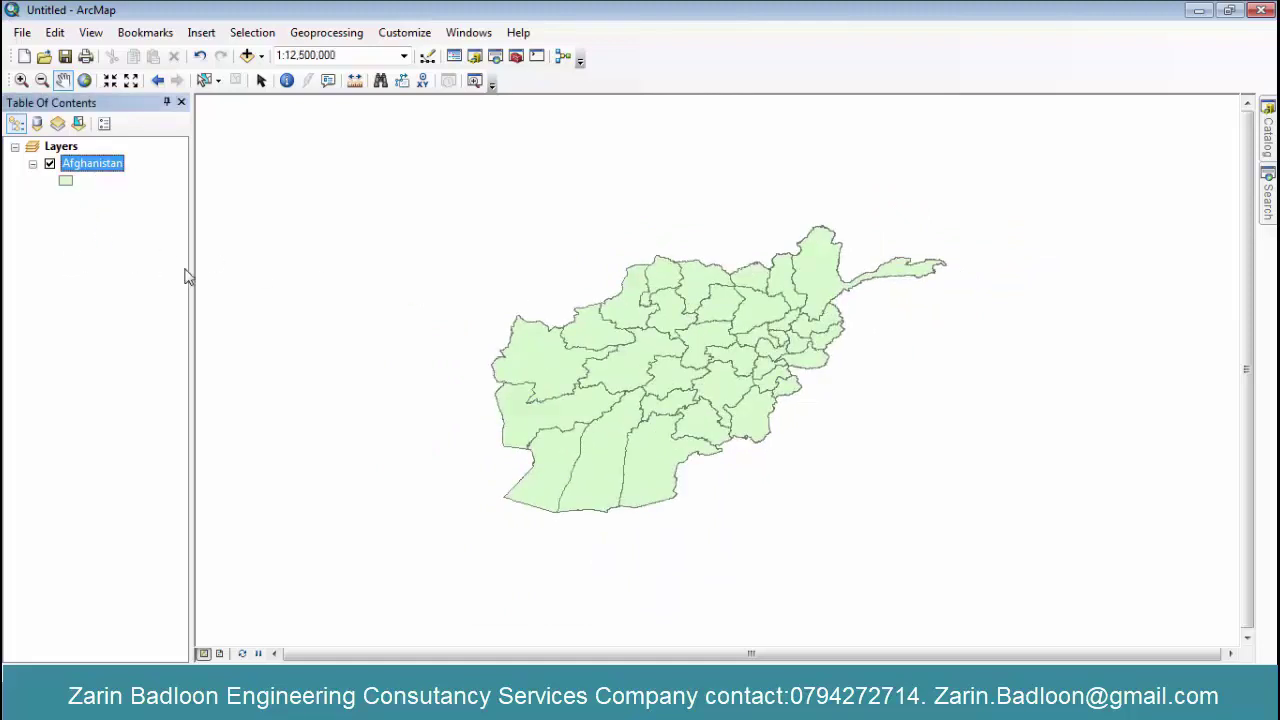
{"action": "left_click", "coordinate": [70, 203]}
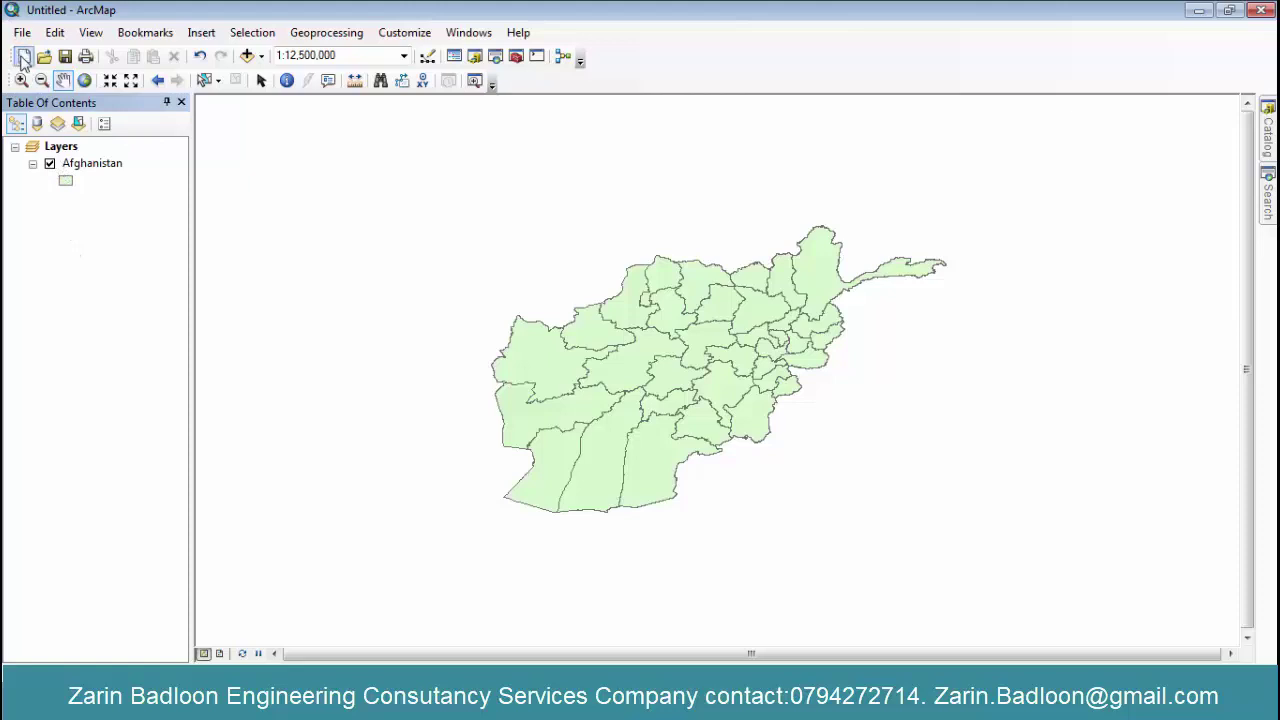
{"action": "left_click", "coordinate": [63, 80]}
{"action": "left_click_drag", "start_coordinate": [9, 55], "coordinate": [115, 88]}
{"action": "left_click_drag", "start_coordinate": [57, 52], "coordinate": [24, 70]}
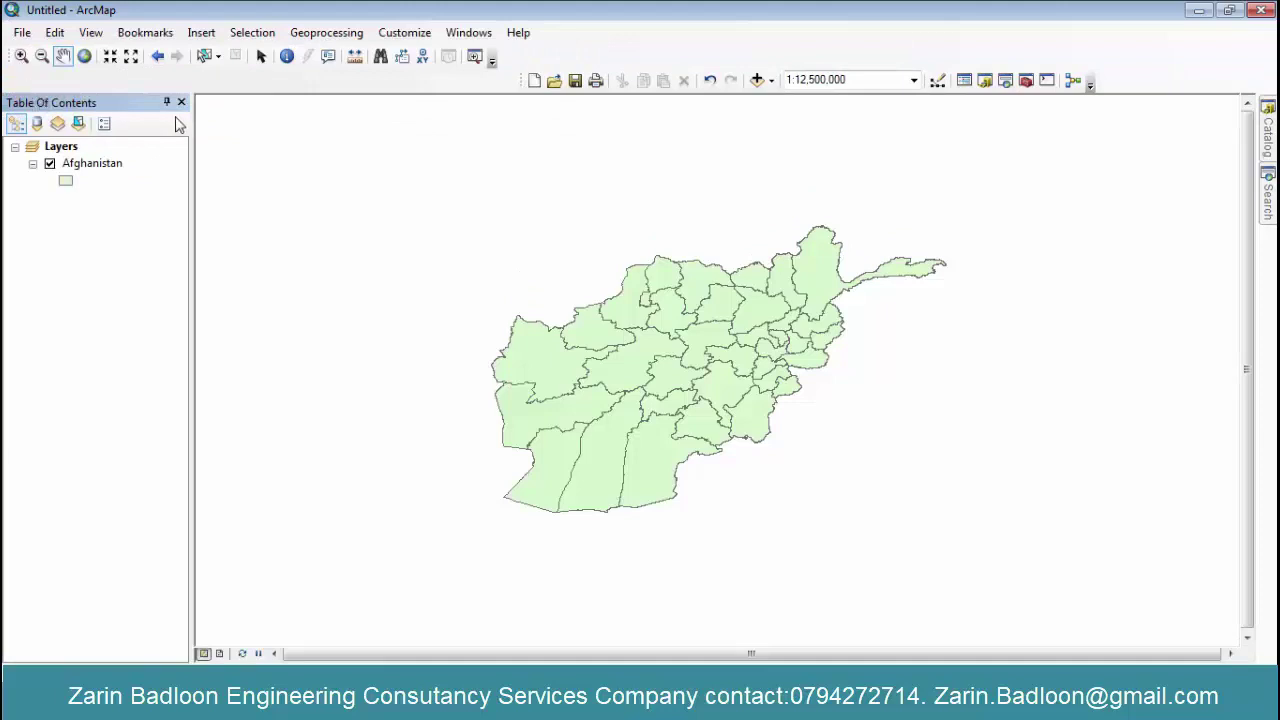
{"action": "left_click_drag", "start_coordinate": [505, 83], "coordinate": [7, 72]}
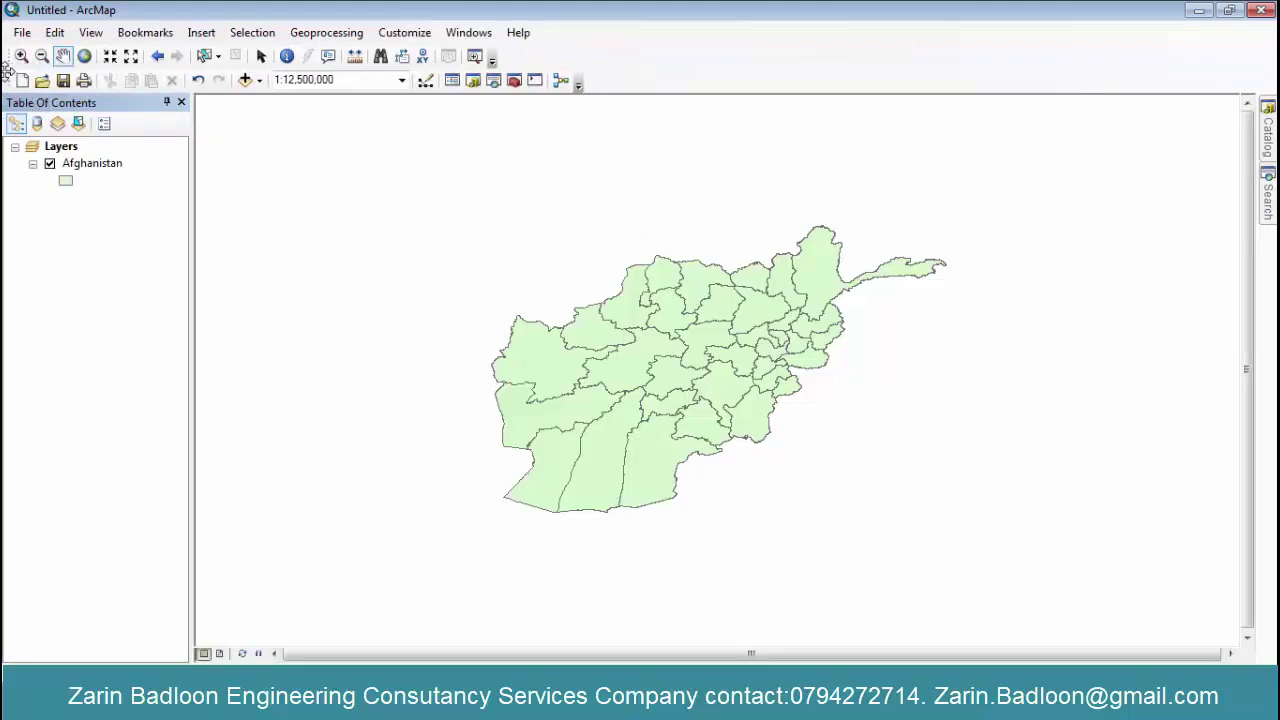
- Zoom deep into a small area, then back out with the Zoom In/Out tools and wheel
{"action": "left_click", "coordinate": [21, 55]}
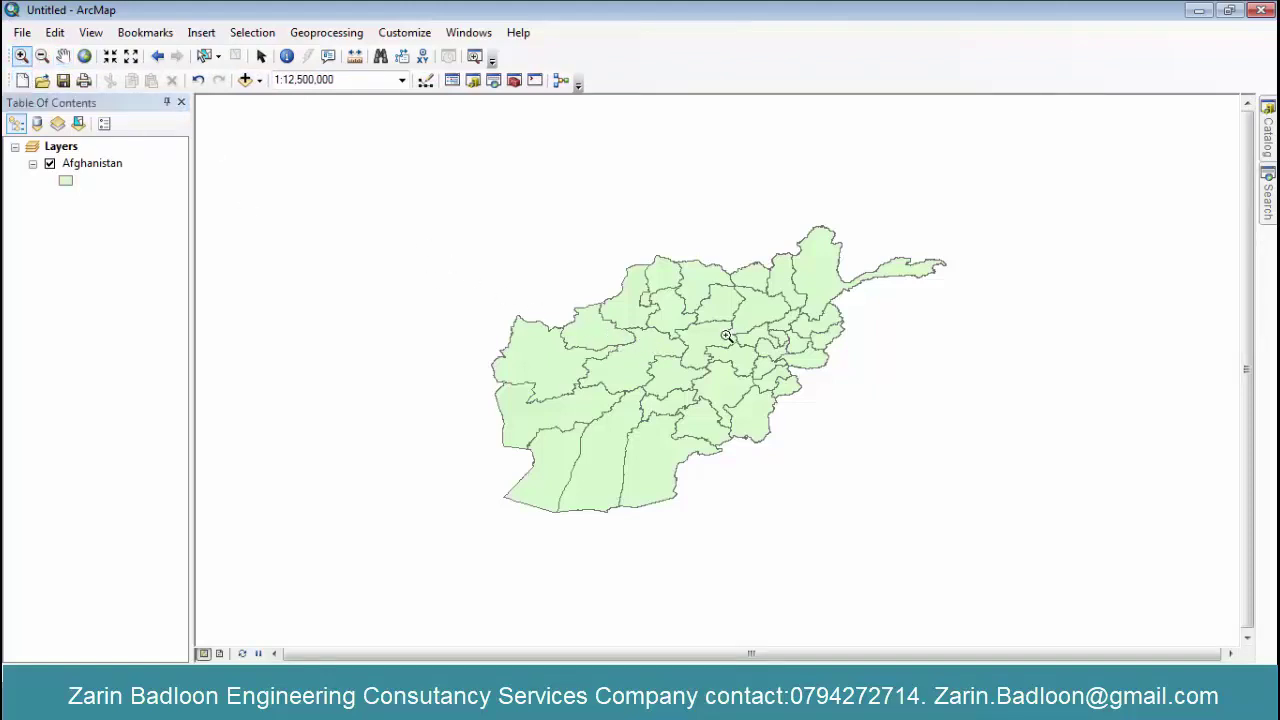
{"action": "left_click_drag", "start_coordinate": [726, 335], "coordinate": [729, 337]}
{"action": "scroll", "coordinate": [701, 350], "scroll_direction": "up", "scroll_amount": 3}
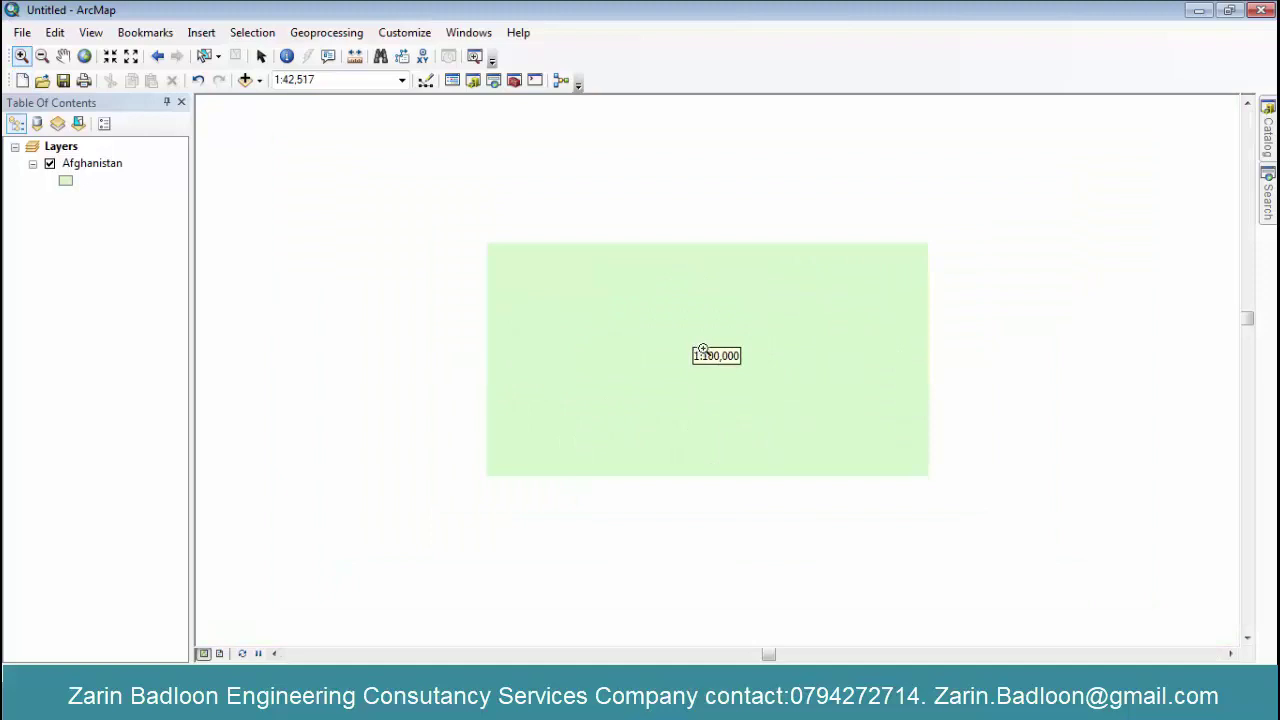
{"action": "scroll", "coordinate": [703, 349], "scroll_direction": "up", "scroll_amount": 2}
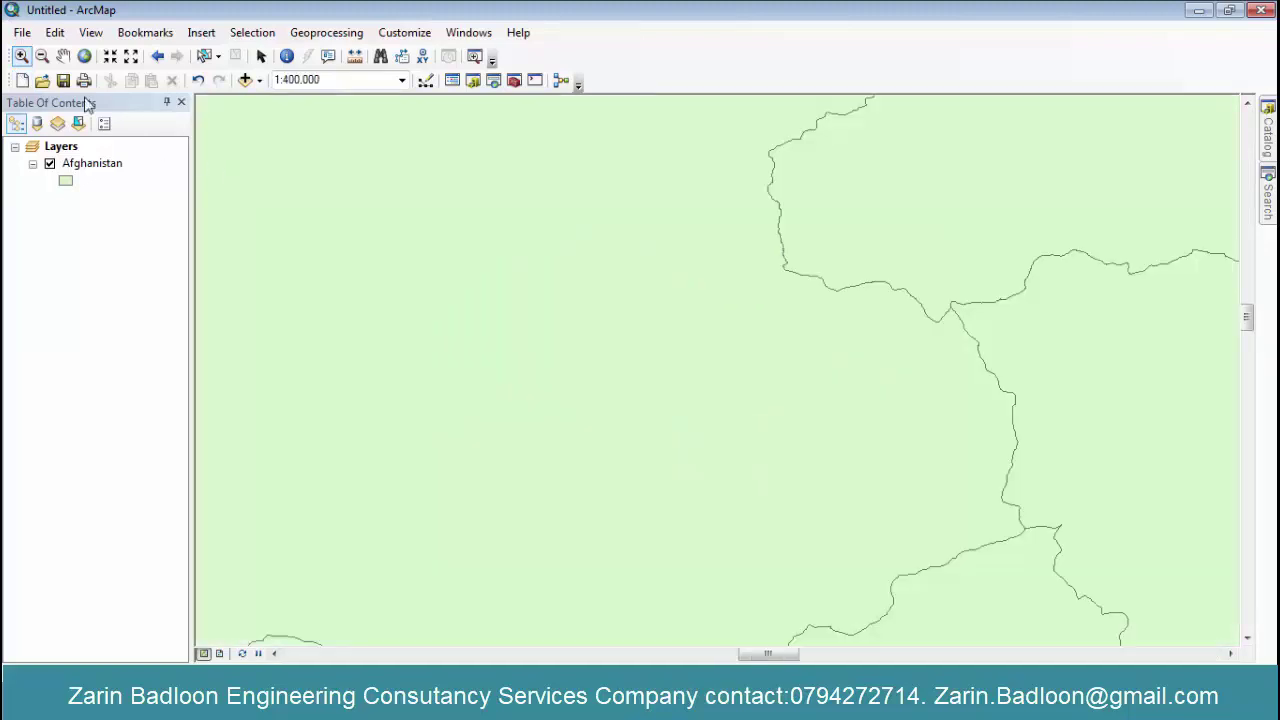
{"action": "left_click", "coordinate": [41, 55]}
{"action": "left_click", "coordinate": [641, 313]}
{"action": "scroll", "coordinate": [641, 313], "scroll_direction": "up", "scroll_amount": 4}
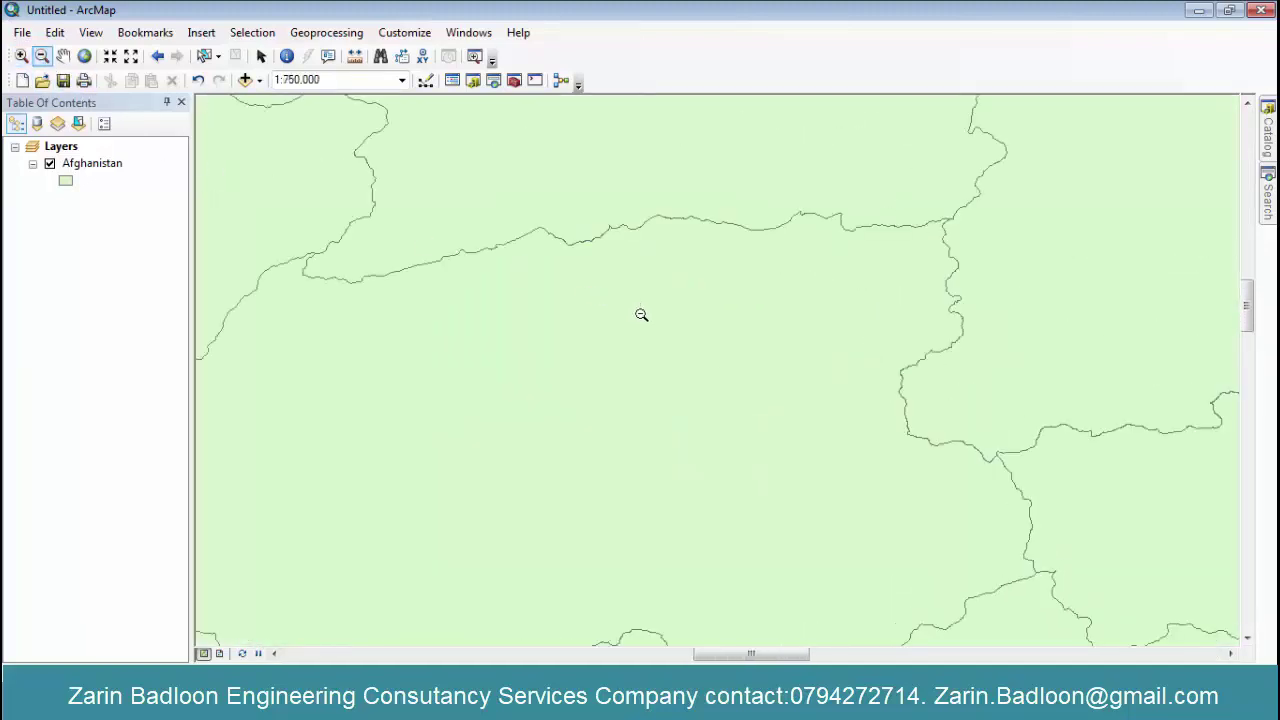
{"action": "scroll", "coordinate": [413, 266], "scroll_direction": "up", "scroll_amount": 4}
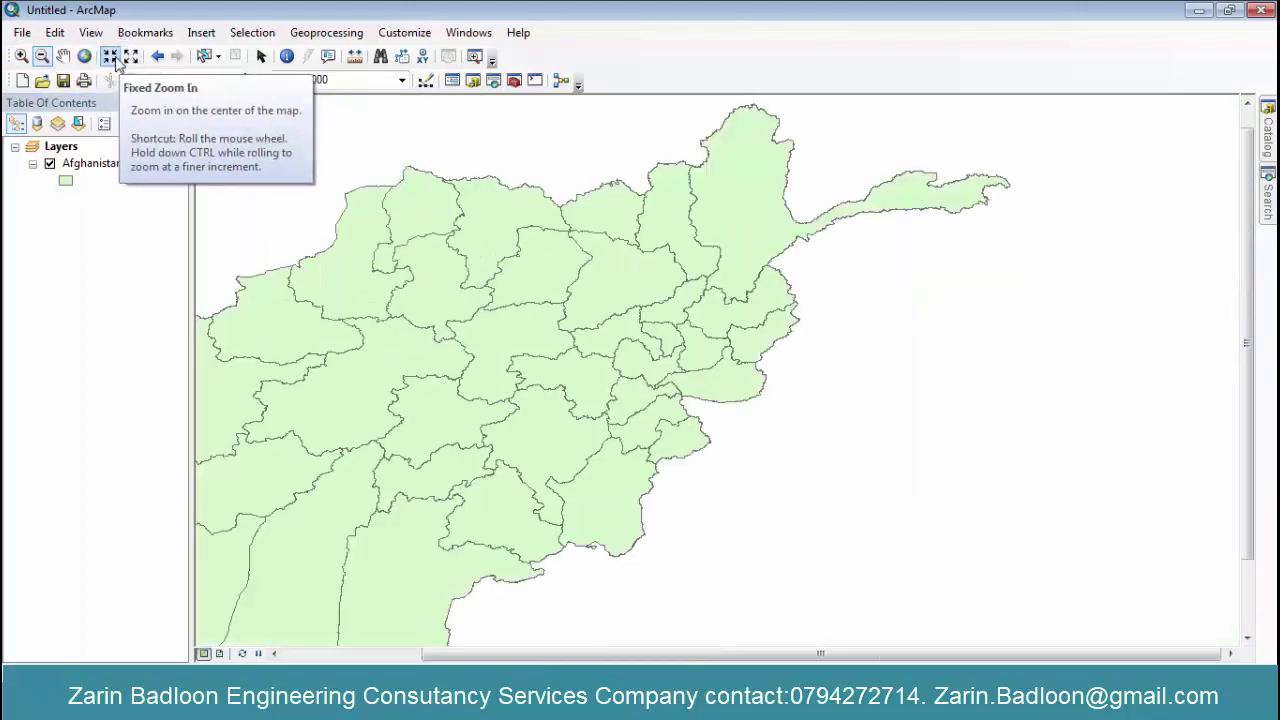
{"action": "scroll", "coordinate": [857, 353], "scroll_direction": "up", "scroll_amount": 2}
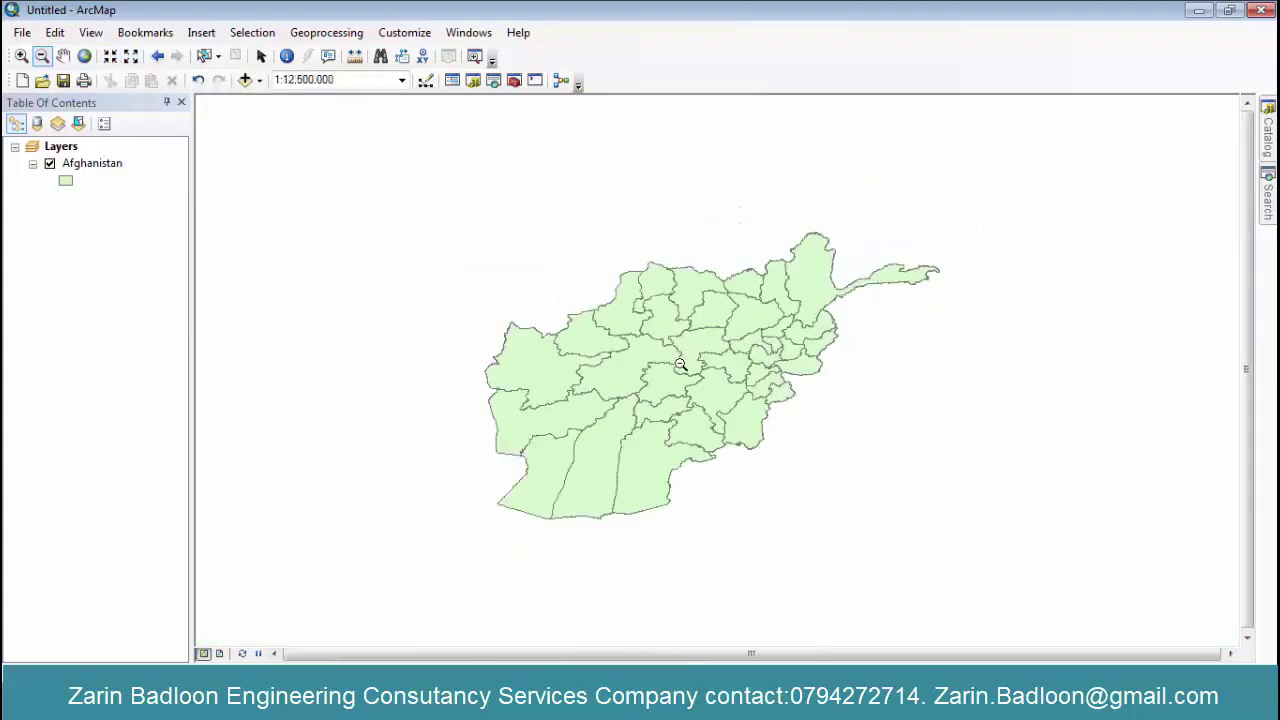
{"action": "scroll", "coordinate": [680, 360], "scroll_direction": "down", "scroll_amount": 2}
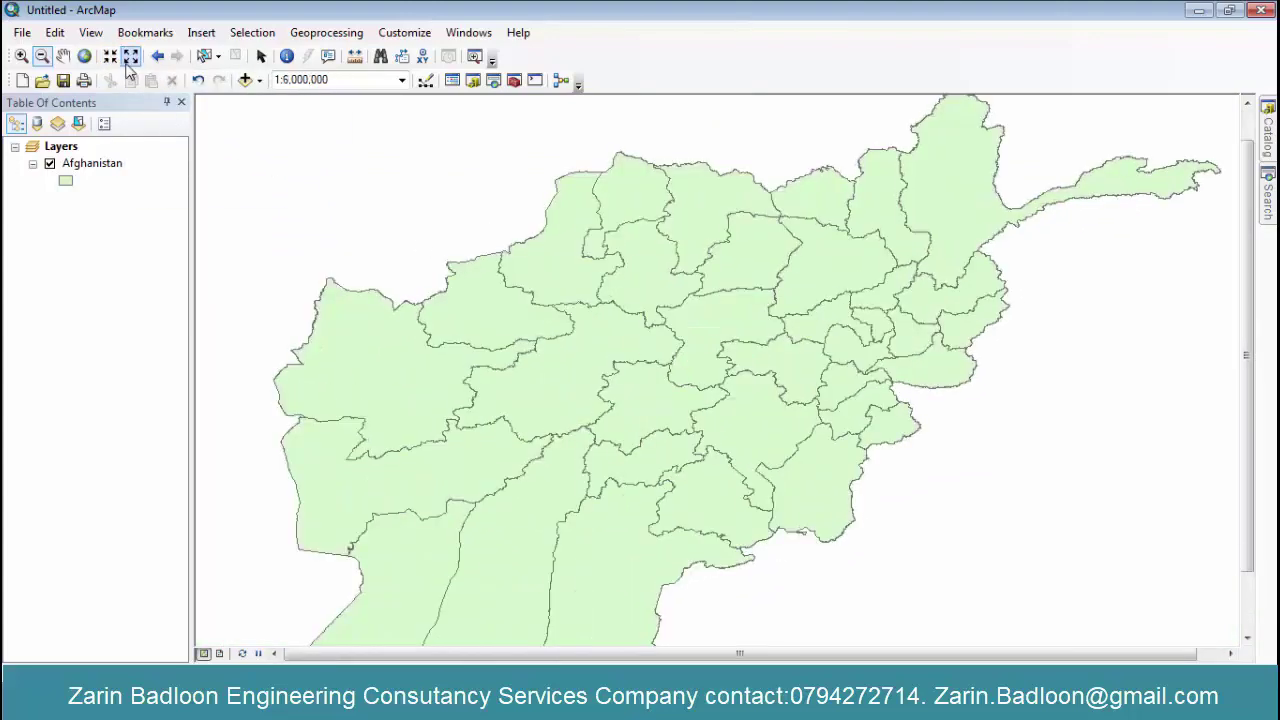
- Step the view closer with repeated Fixed Zoom In on the map centre
{"action": "left_click", "coordinate": [110, 56]}
{"action": "scroll", "coordinate": [660, 360], "scroll_direction": "up", "scroll_amount": 1}
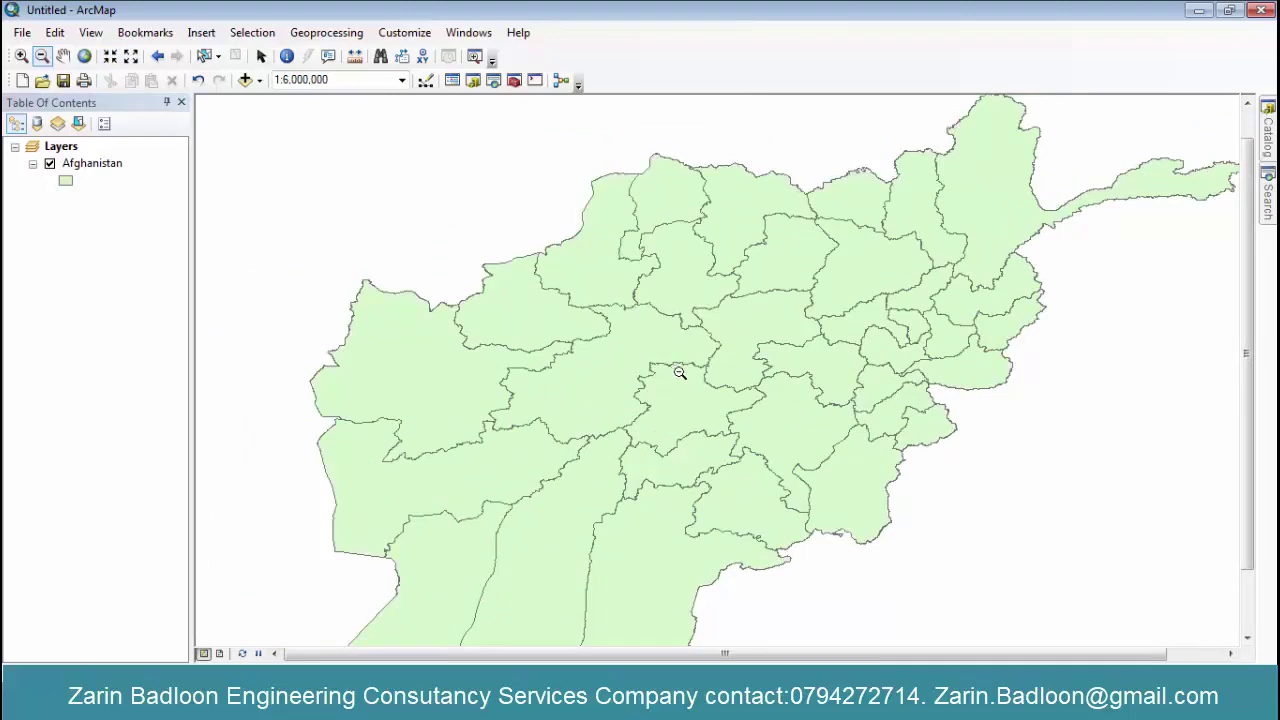
{"action": "scroll", "coordinate": [680, 372], "scroll_direction": "up", "scroll_amount": 5}
{"action": "scroll", "coordinate": [754, 374], "scroll_direction": "up", "scroll_amount": 3}
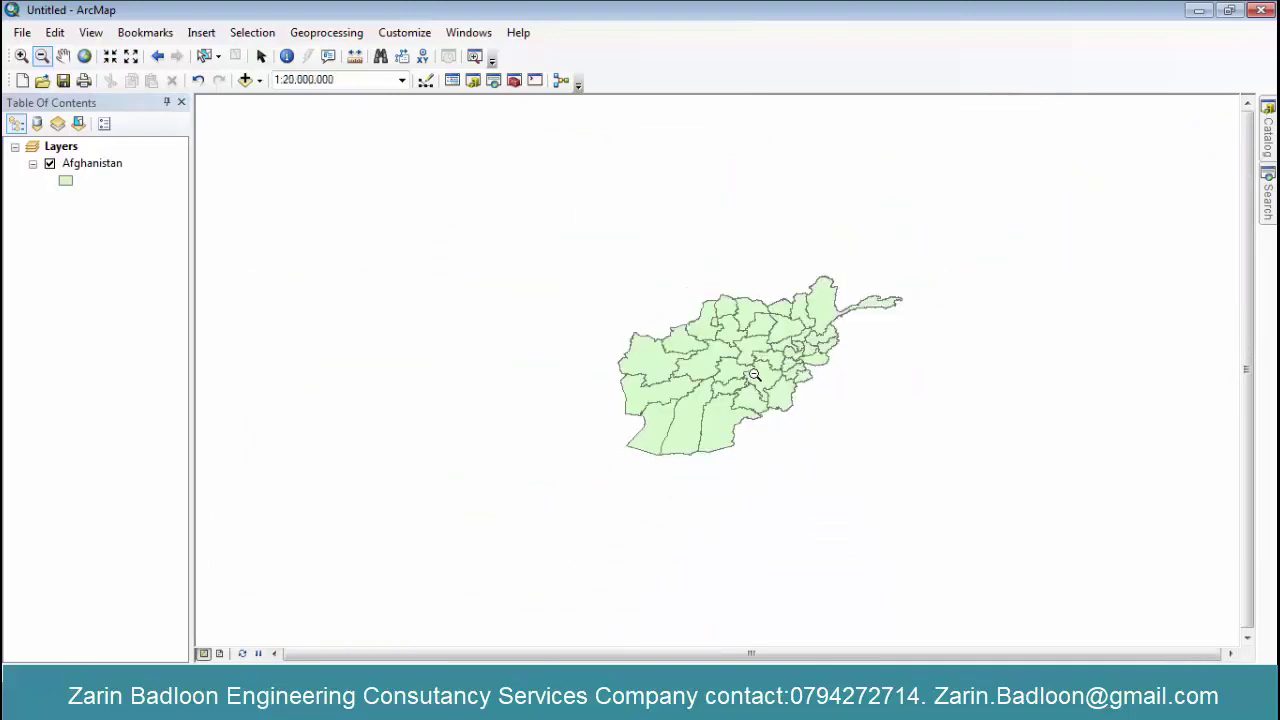
{"action": "left_click", "coordinate": [110, 56]}
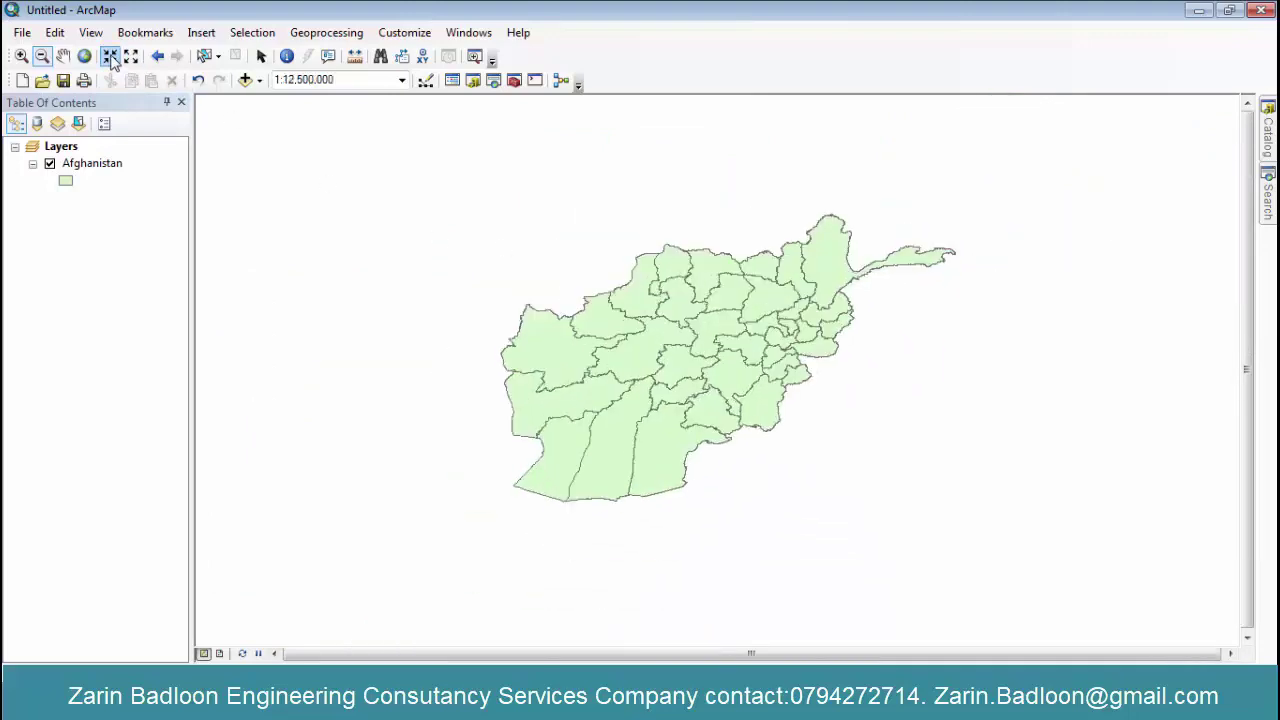
{"action": "left_click", "coordinate": [110, 56]}
{"action": "left_click", "coordinate": [110, 56]}
- Fine-tune with Fixed Zoom Out and In, then pan the provinces left at 1:4,000,000
{"action": "left_click", "coordinate": [131, 57]}
{"action": "left_click", "coordinate": [131, 57]}
{"action": "left_click", "coordinate": [131, 57]}
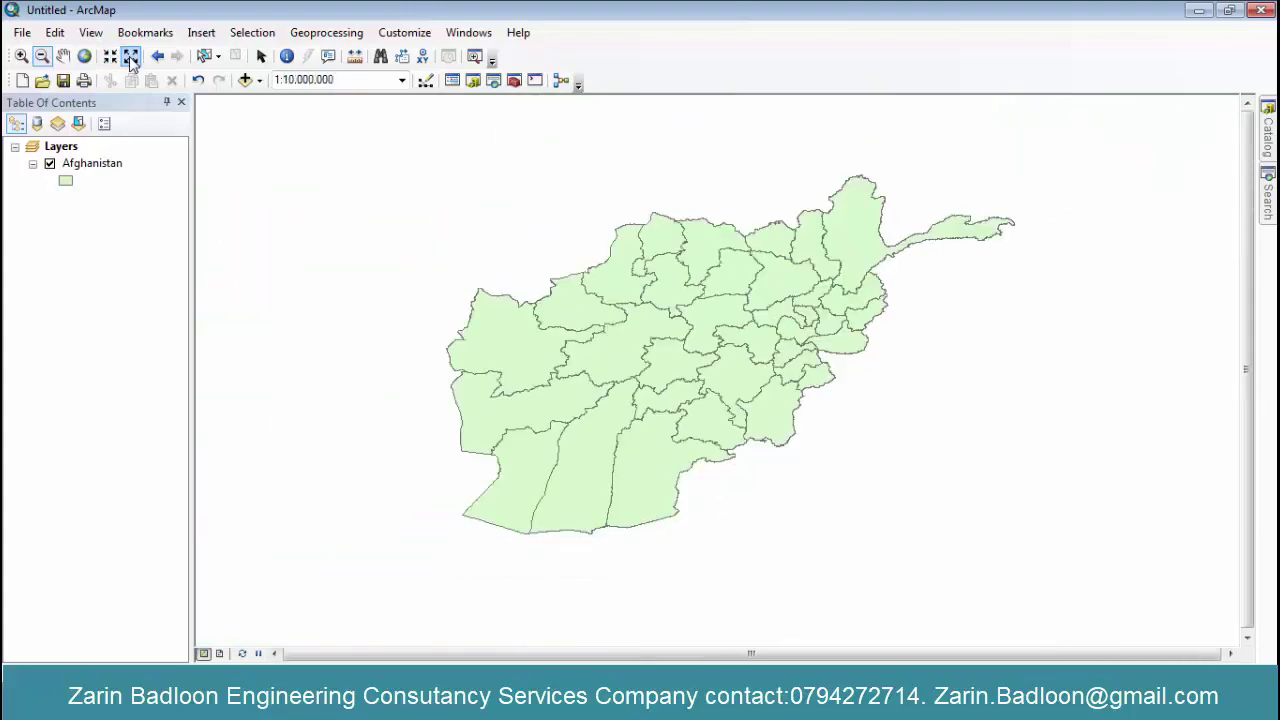
{"action": "left_click", "coordinate": [130, 57]}
{"action": "left_click", "coordinate": [112, 56]}
{"action": "left_click", "coordinate": [112, 57]}
{"action": "left_click", "coordinate": [114, 59]}
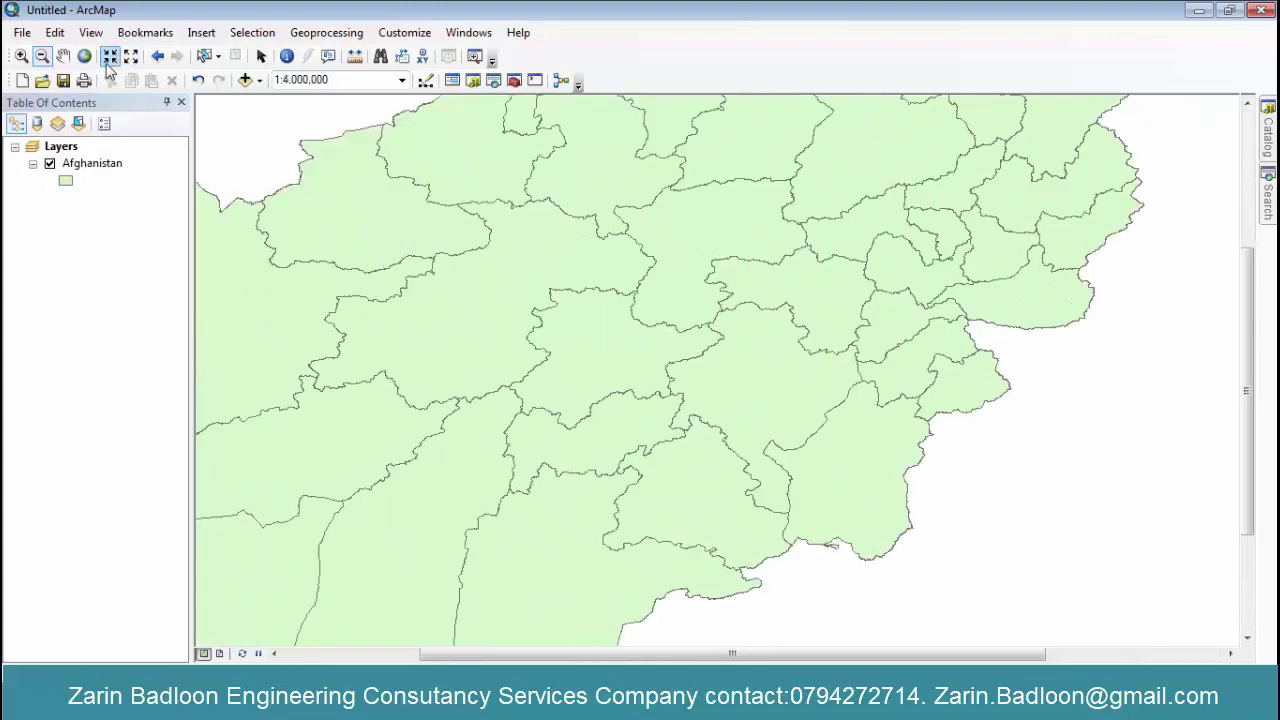
{"action": "left_click", "coordinate": [63, 56]}
{"action": "mouse_move", "coordinate": [400, 186]}
{"action": "left_mouse_down"}
{"action": "mouse_move", "coordinate": [500, 357]}
{"action": "mouse_move", "coordinate": [417, 204]}
{"action": "left_mouse_up"}
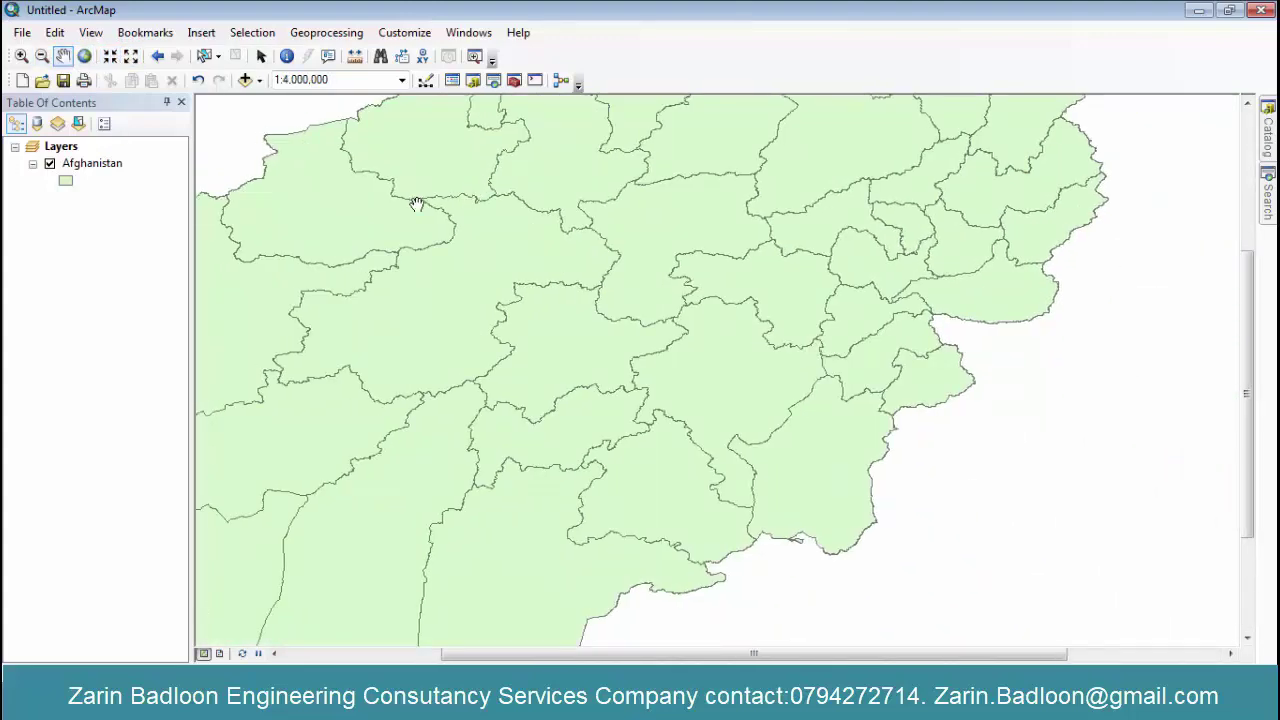
- Toggle between the 1:600,000 close-up and full 1:7,165,235 extent with Full Extent, Back and Forward
{"action": "left_click", "coordinate": [85, 57]}
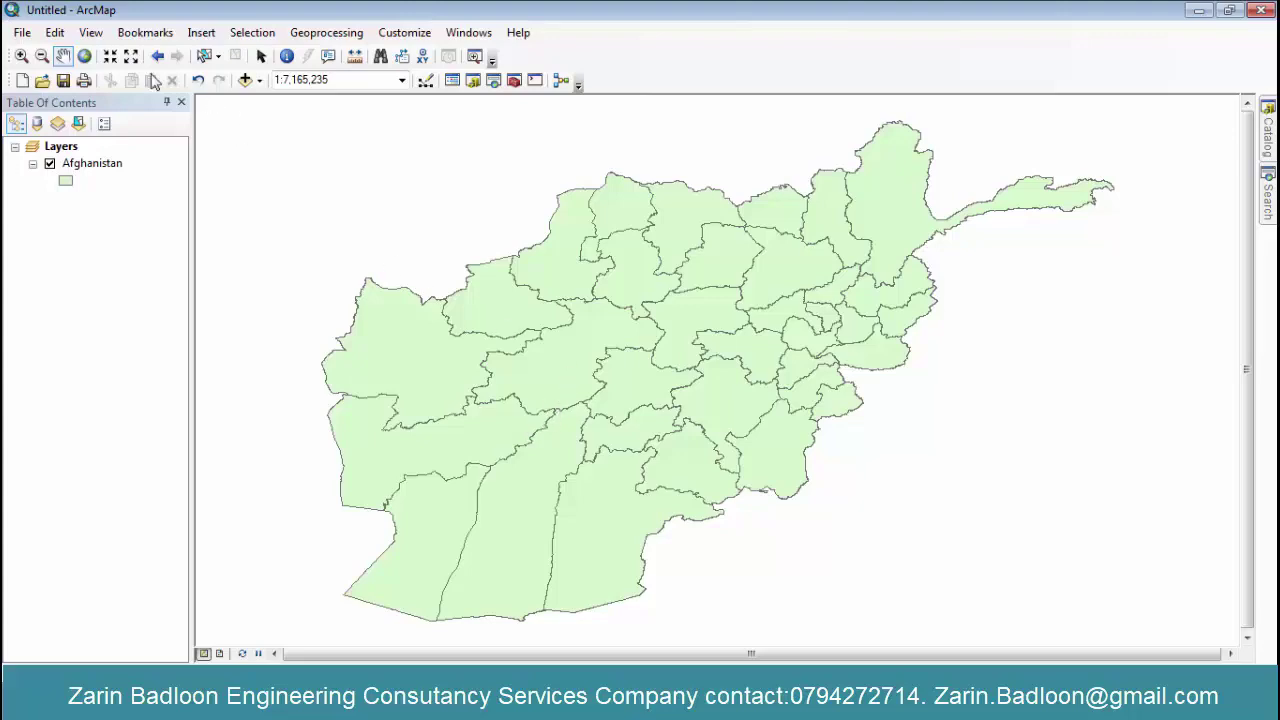
{"action": "scroll", "coordinate": [585, 312], "scroll_direction": "up", "scroll_amount": 8}
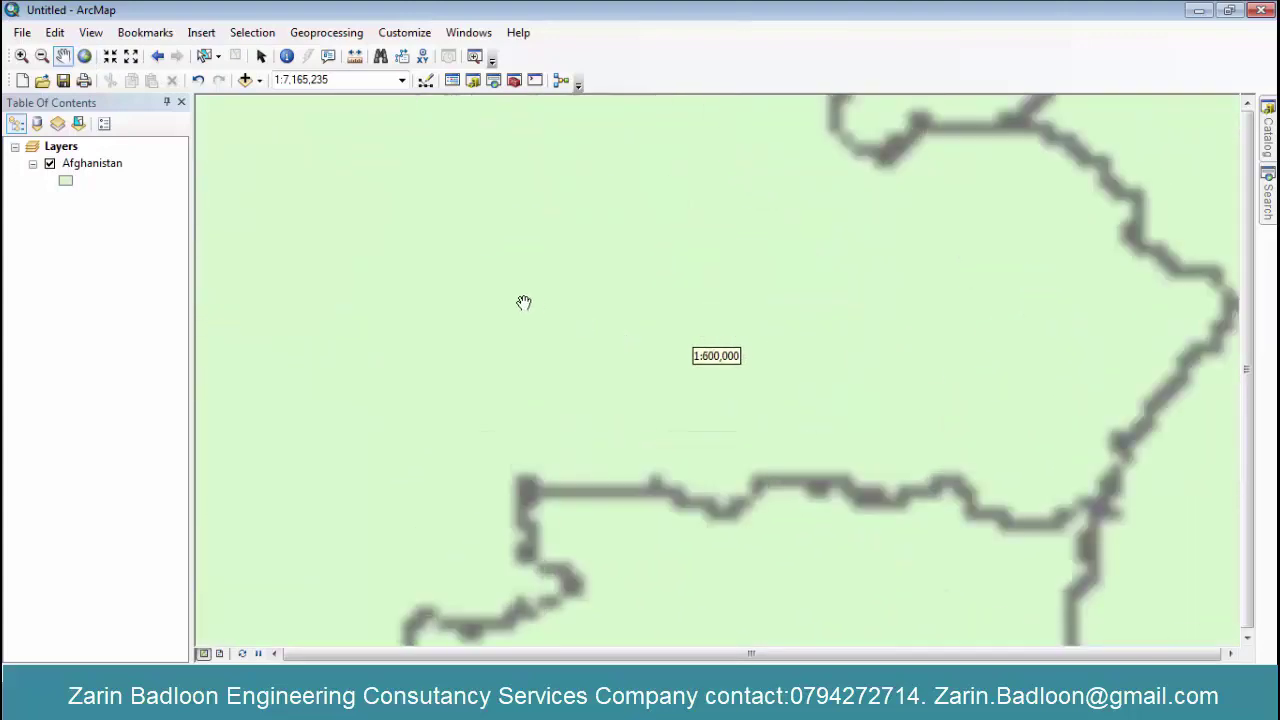
{"action": "left_click", "coordinate": [84, 57]}
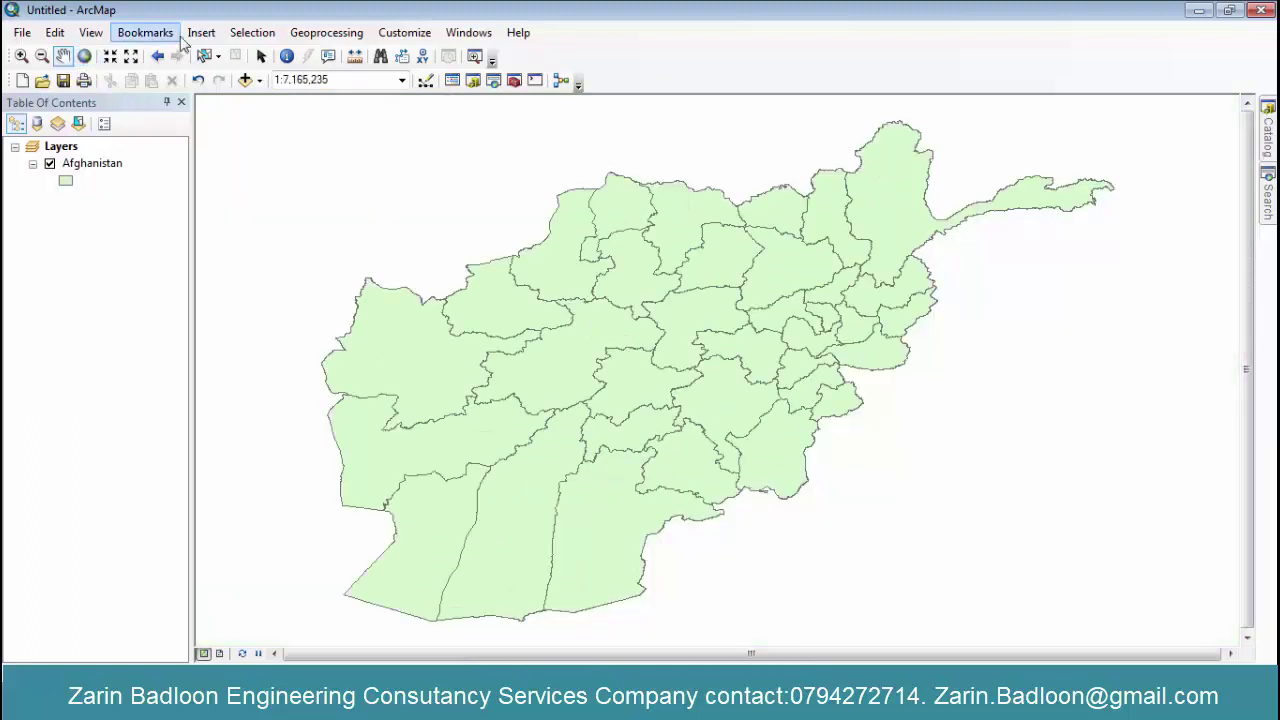
{"action": "left_click", "coordinate": [157, 57]}
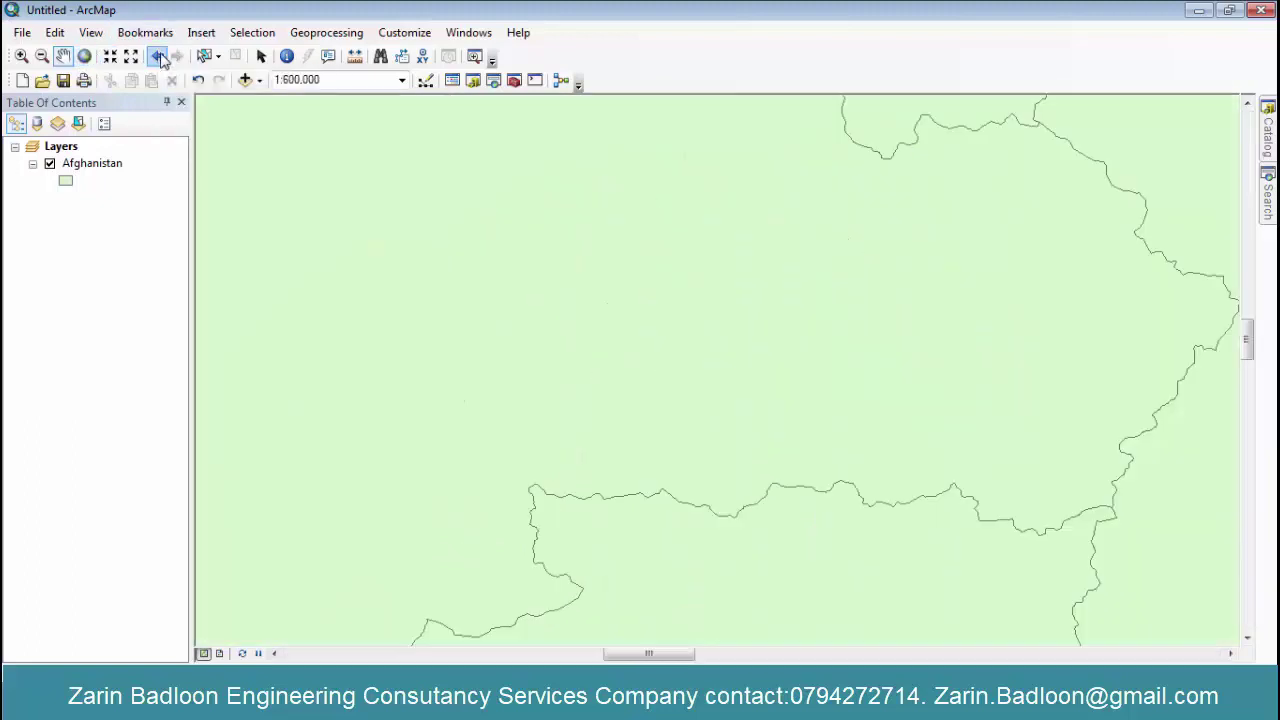
{"action": "left_click", "coordinate": [178, 57]}
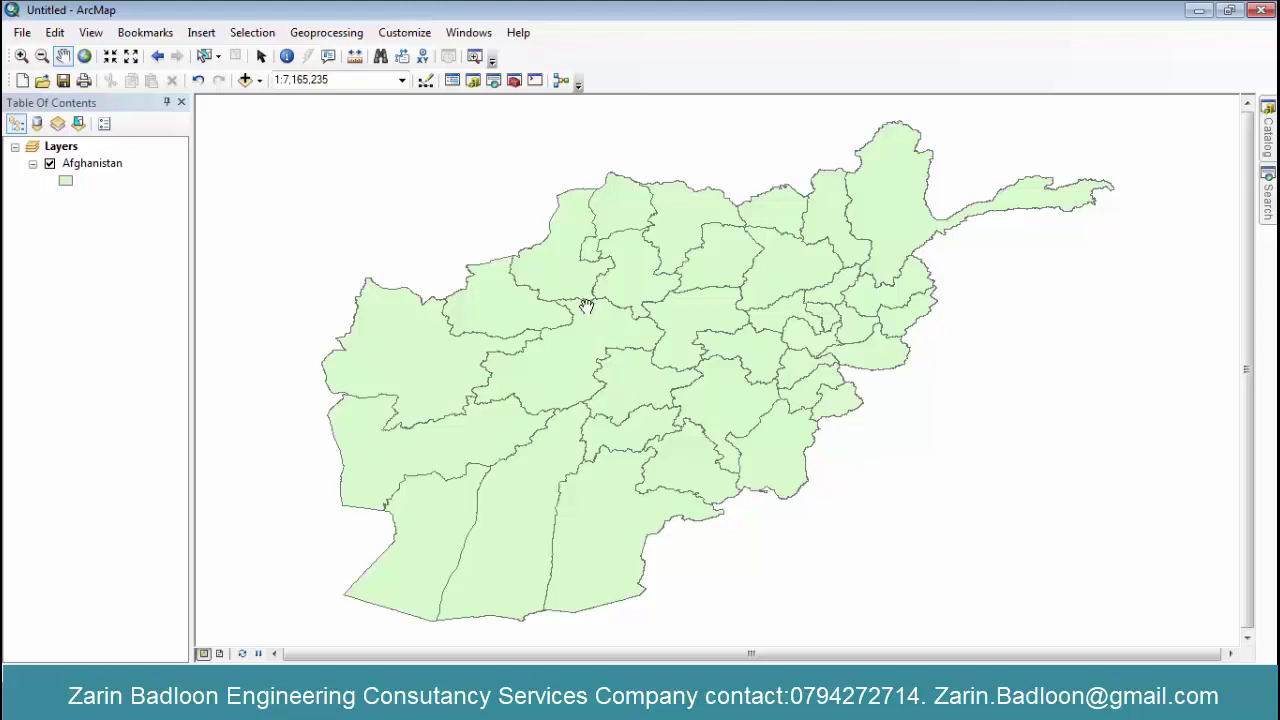
{"action": "left_click", "coordinate": [157, 56]}
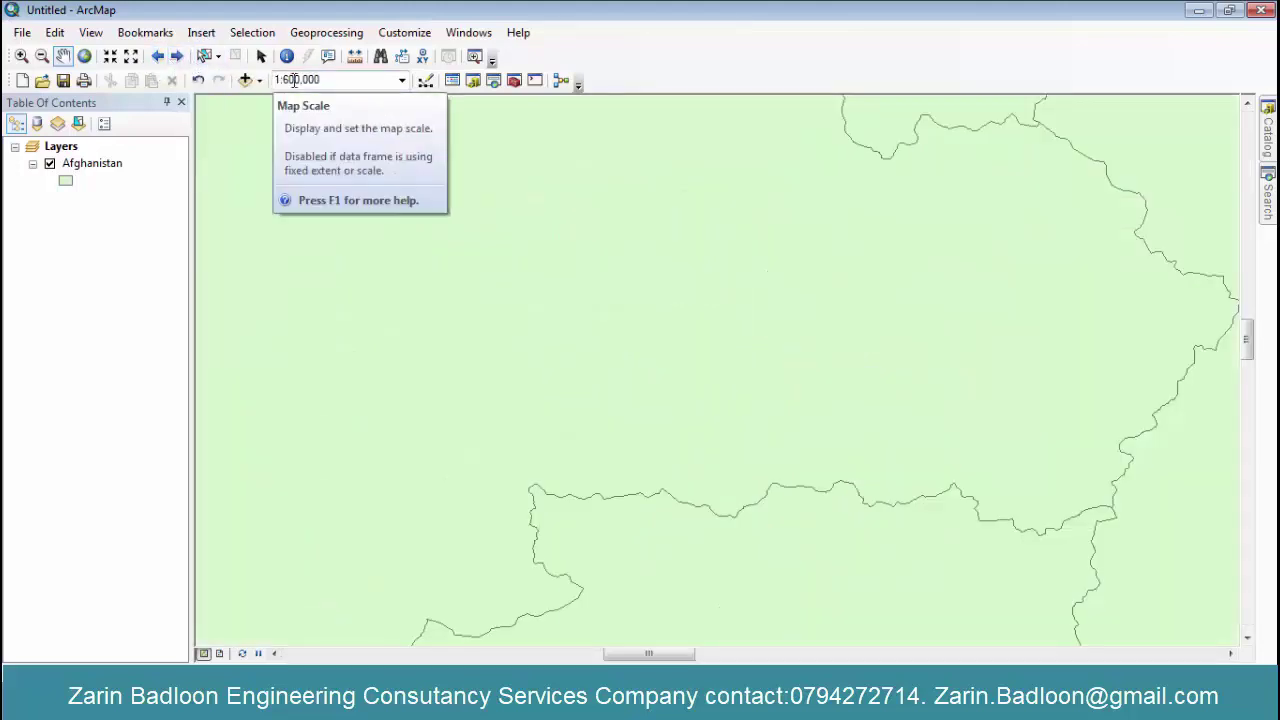
{"action": "left_click", "coordinate": [176, 56]}
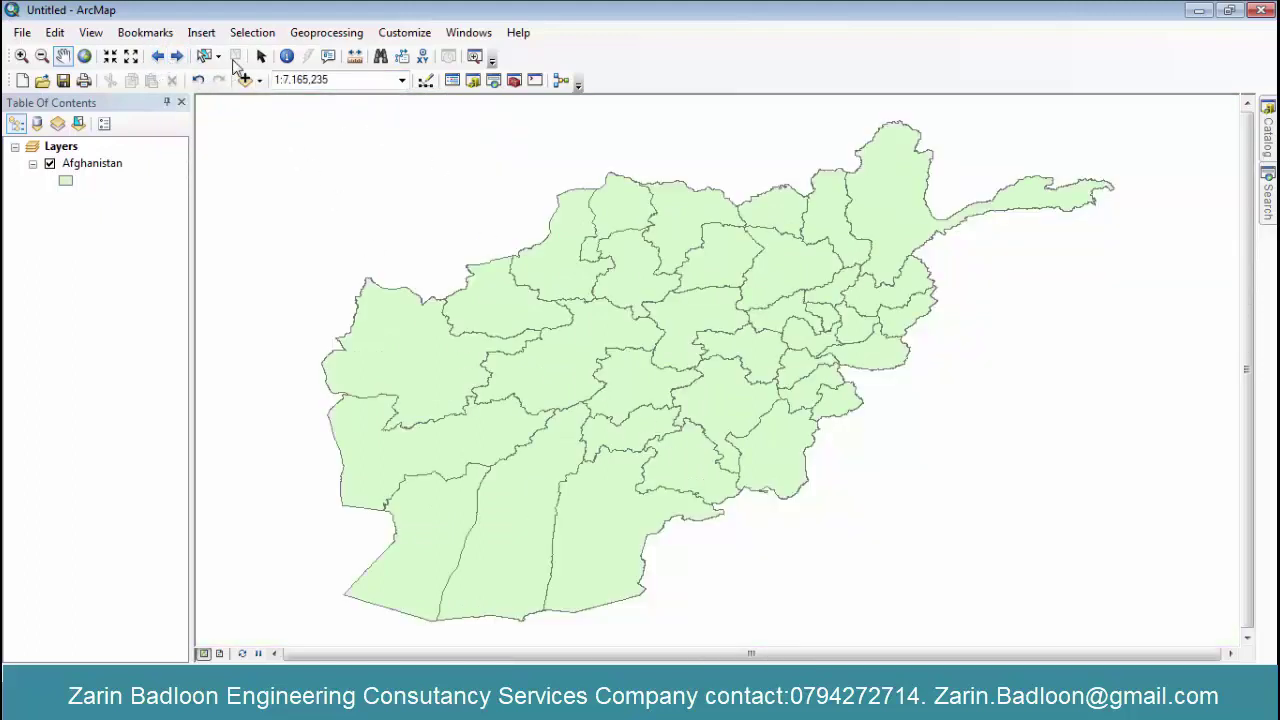
{"action": "left_click", "coordinate": [215, 58]}
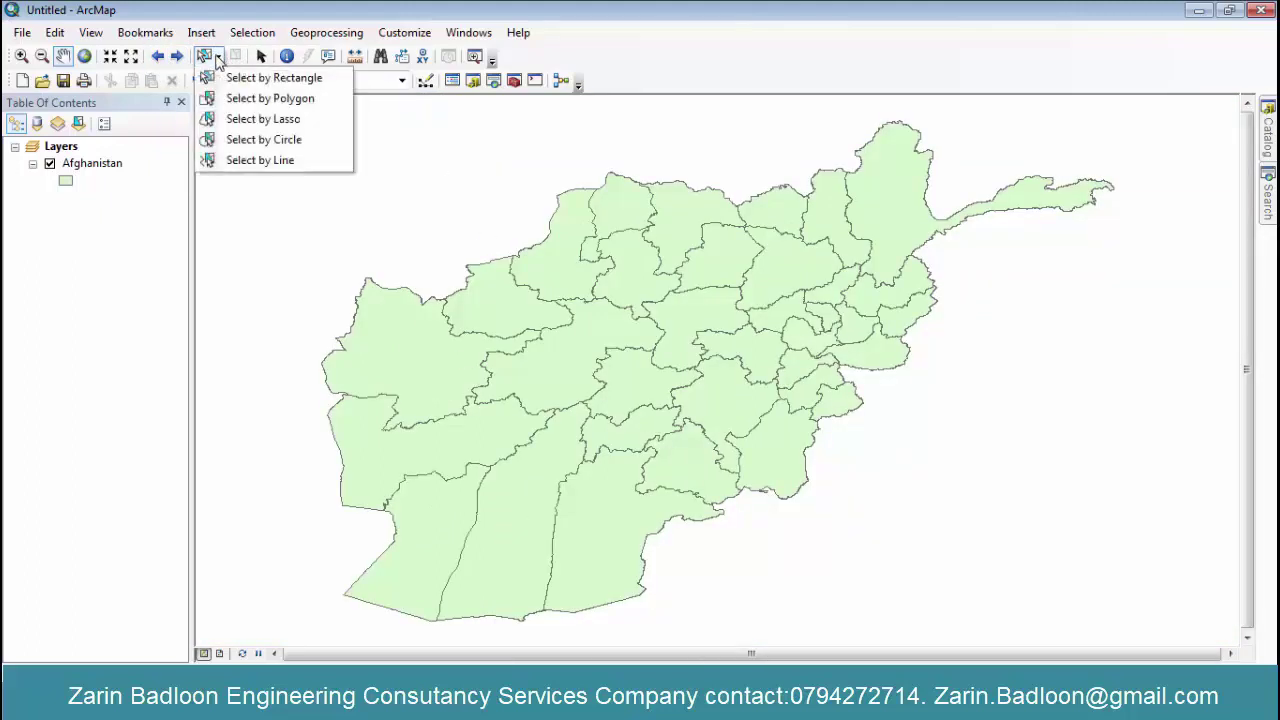
{"action": "left_click", "coordinate": [205, 58]}
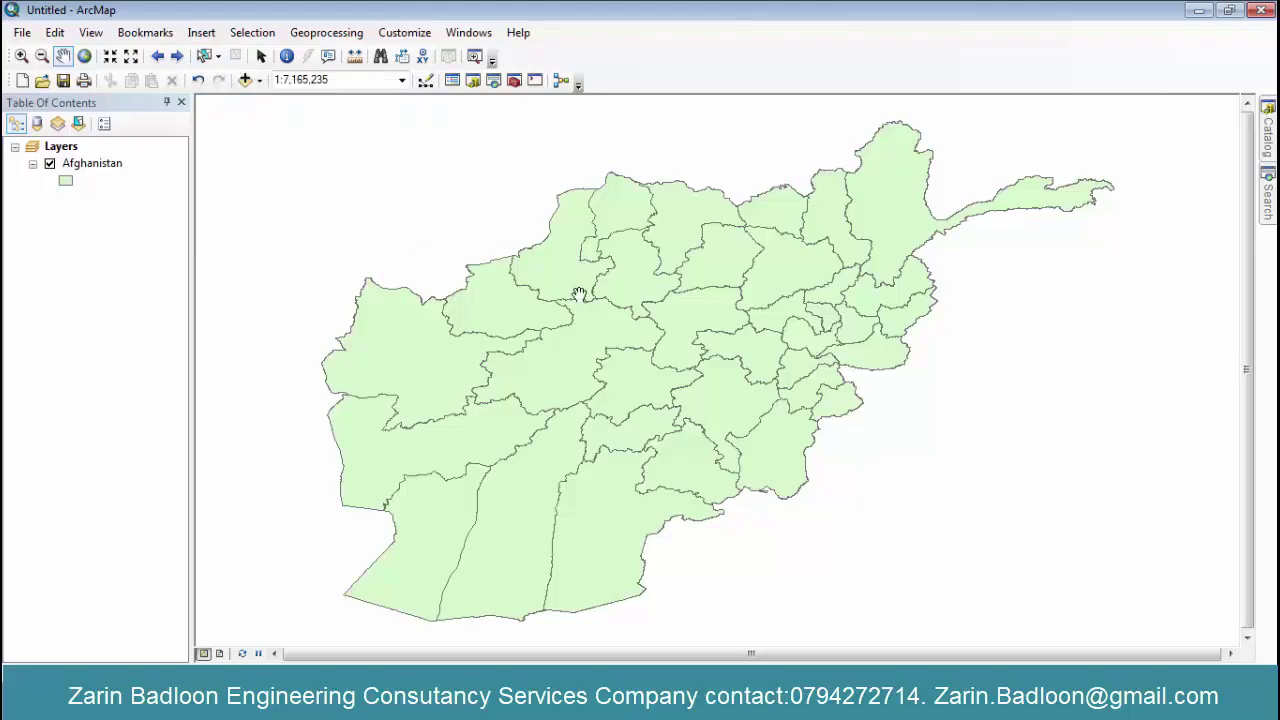
{"action": "left_click", "coordinate": [216, 58]}
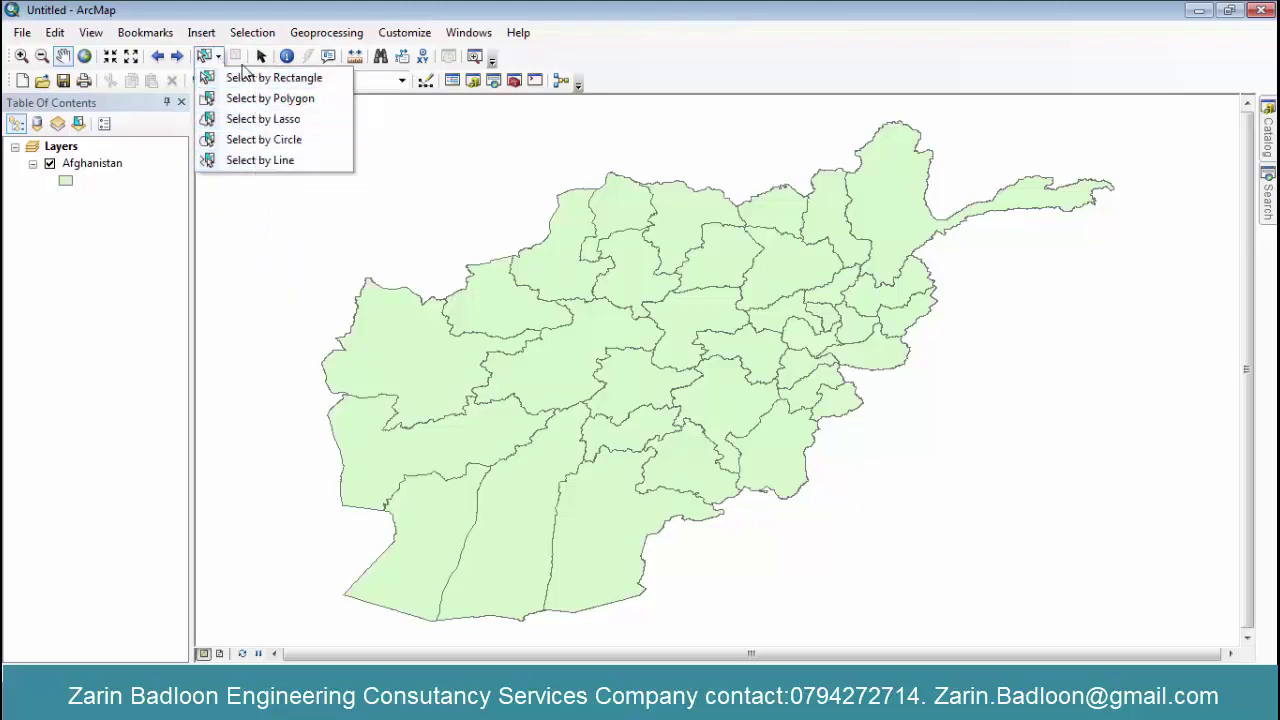
{"action": "left_click", "coordinate": [207, 58]}
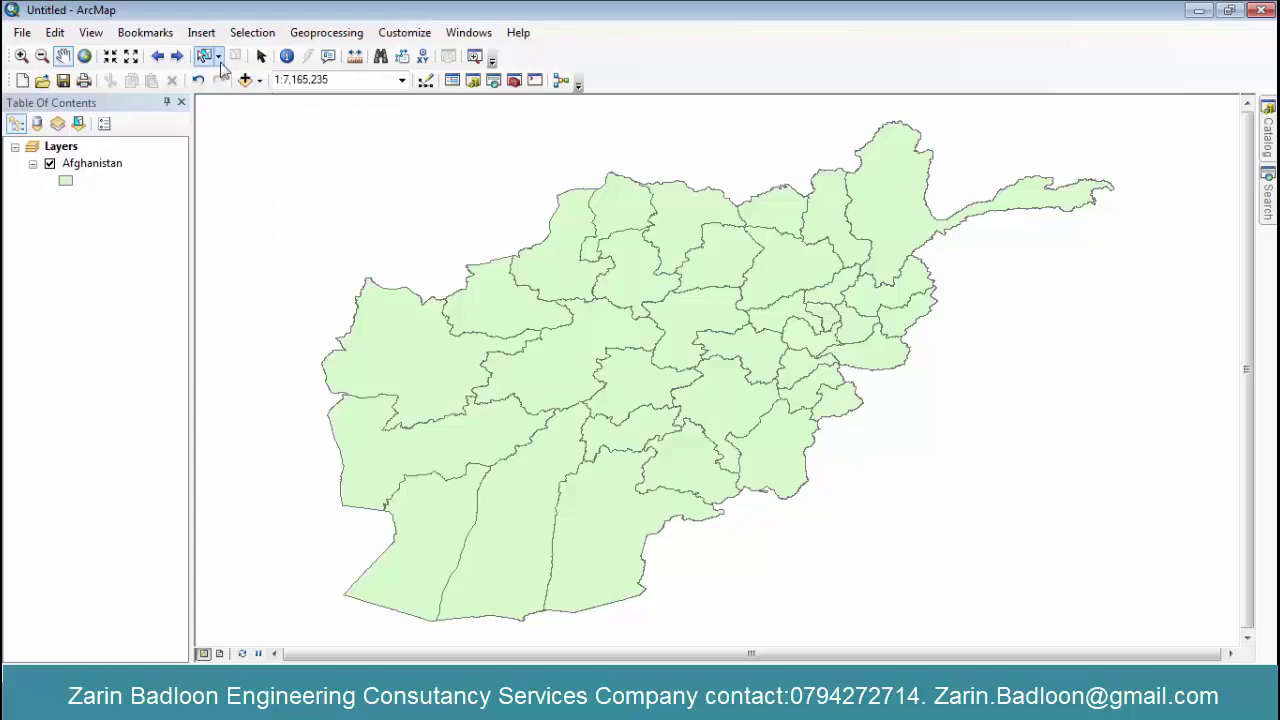
{"action": "left_click", "coordinate": [204, 58]}
{"action": "left_click", "coordinate": [576, 336]}
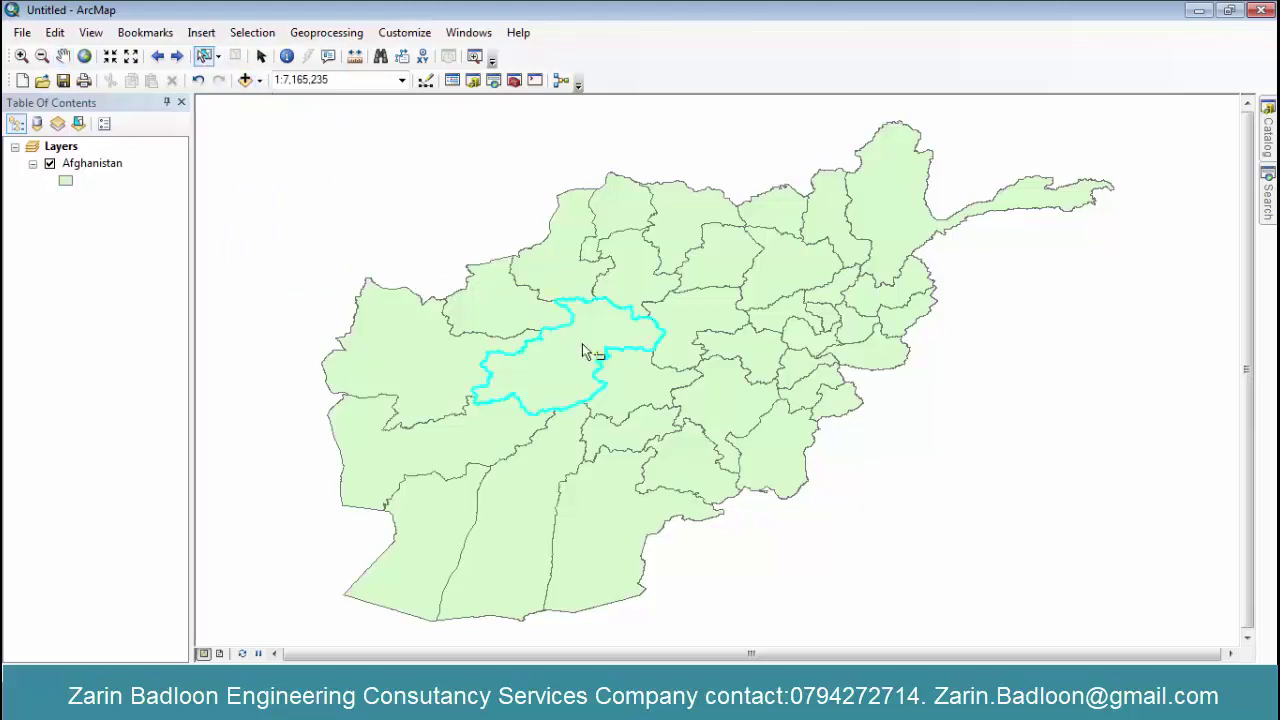
{"action": "left_click", "coordinate": [537, 297]}
{"action": "left_click", "coordinate": [555, 283]}
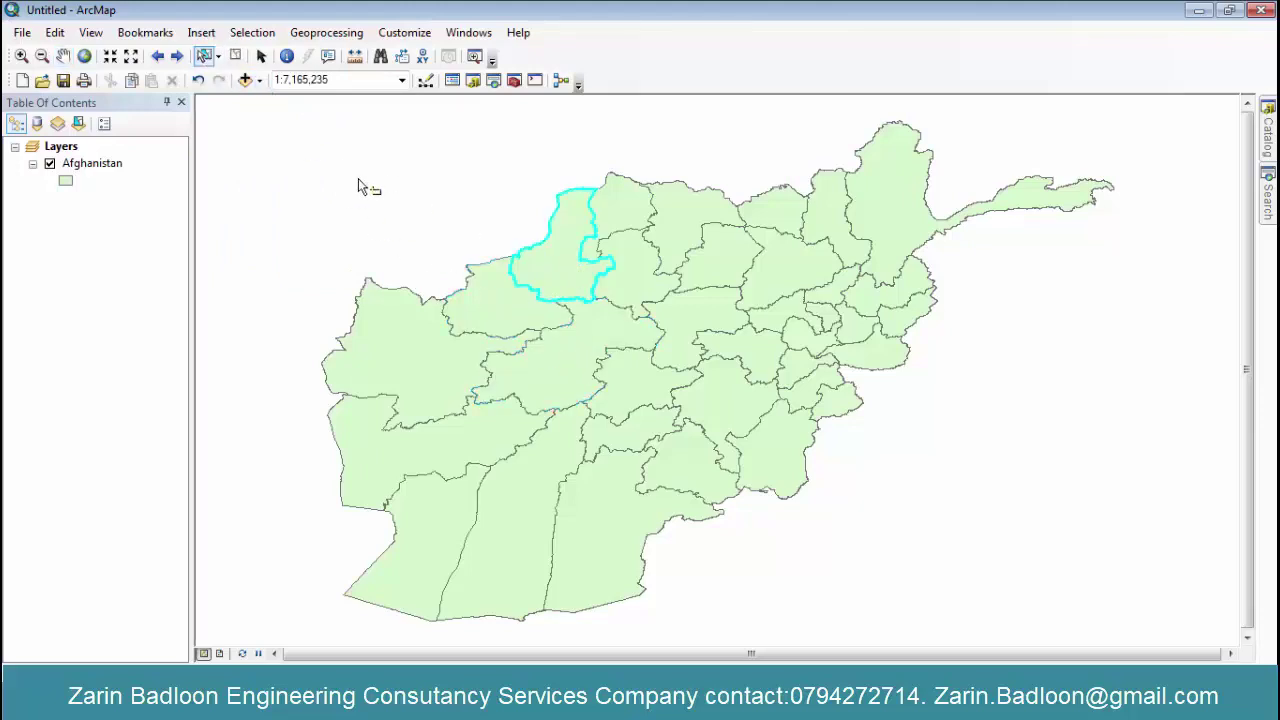
{"action": "left_click", "coordinate": [532, 320]}
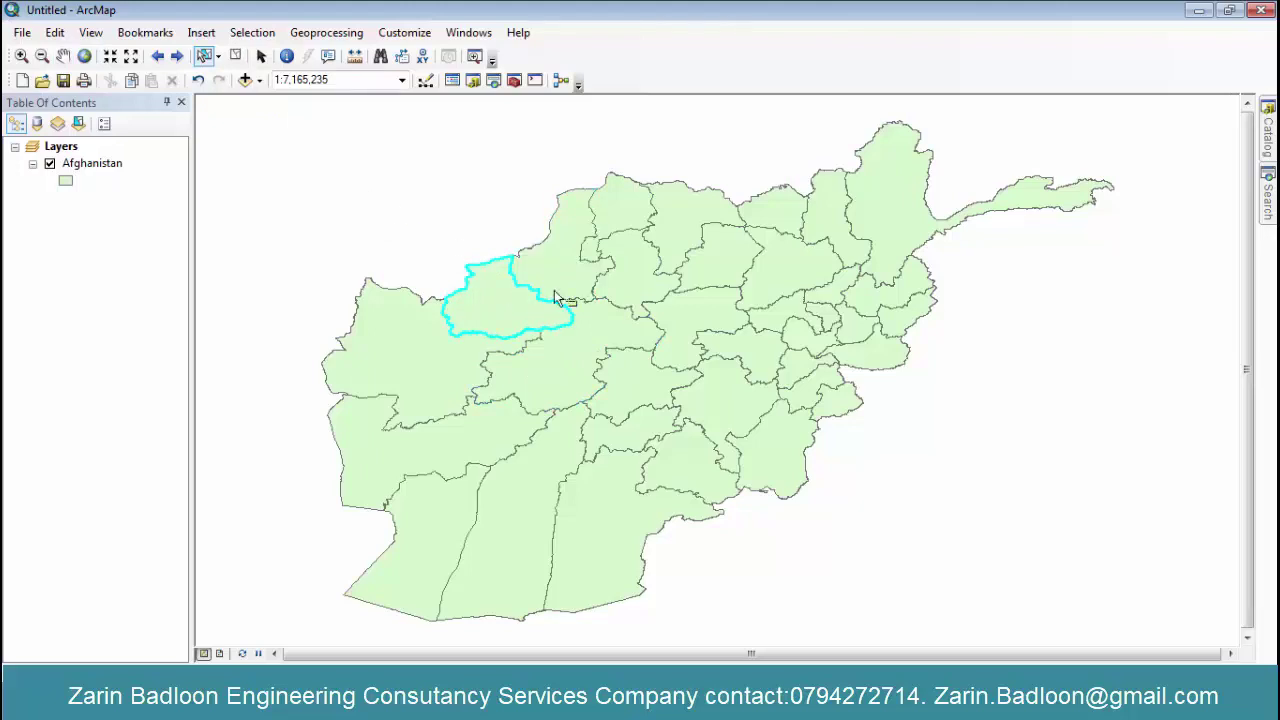
{"action": "left_click", "coordinate": [555, 285]}
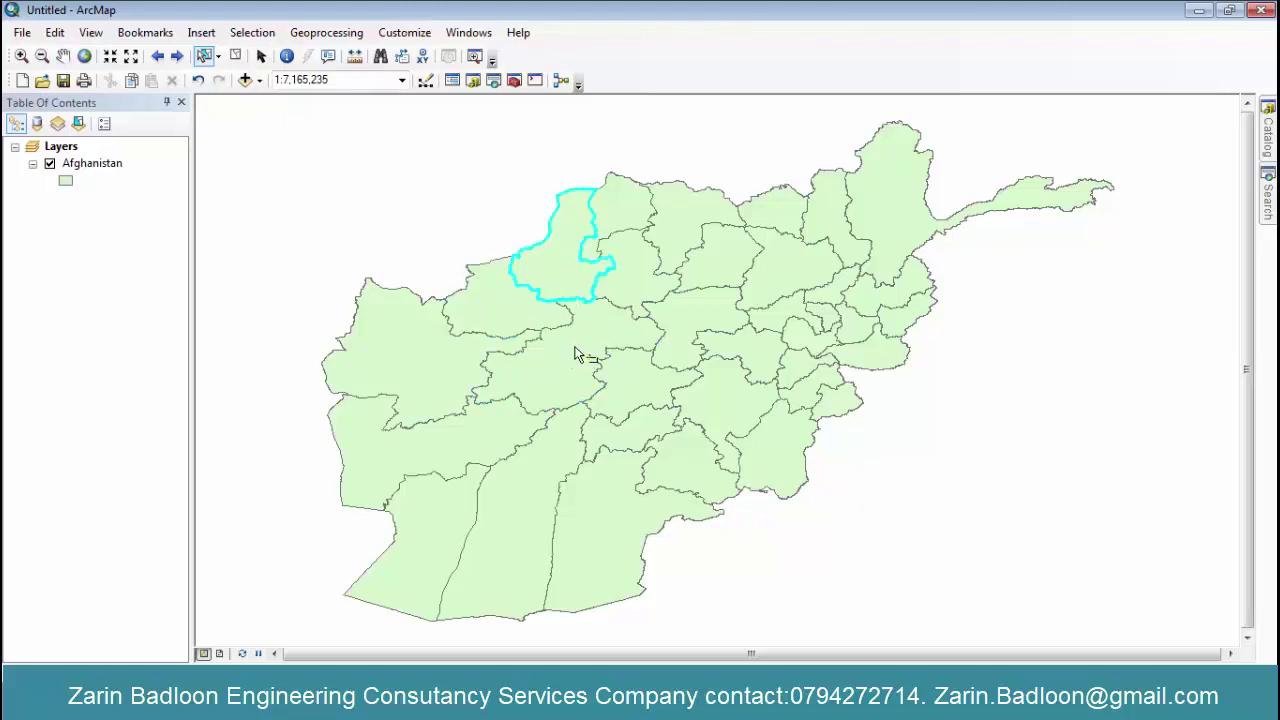
{"action": "left_click", "coordinate": [576, 357]}
{"action": "left_click", "coordinate": [474, 310]}
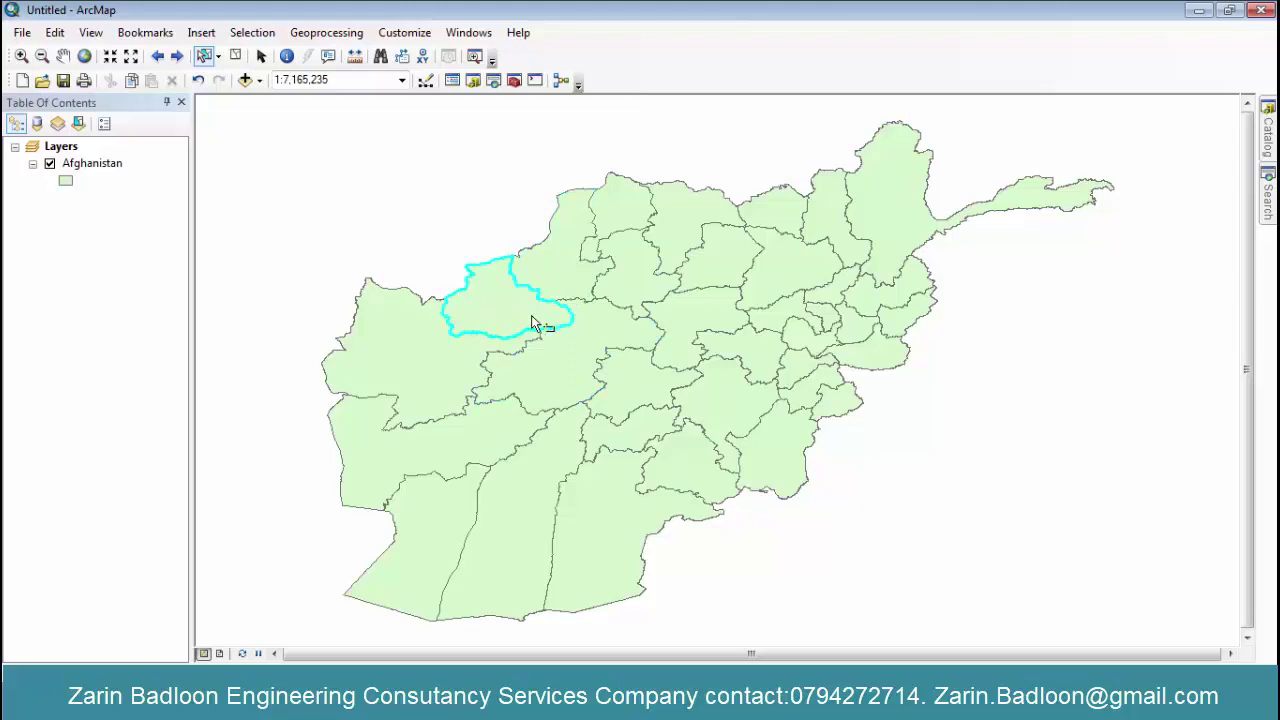
{"action": "left_click", "coordinate": [570, 342], "text": "shift"}
{"action": "left_click", "coordinate": [576, 250], "text": "shift"}
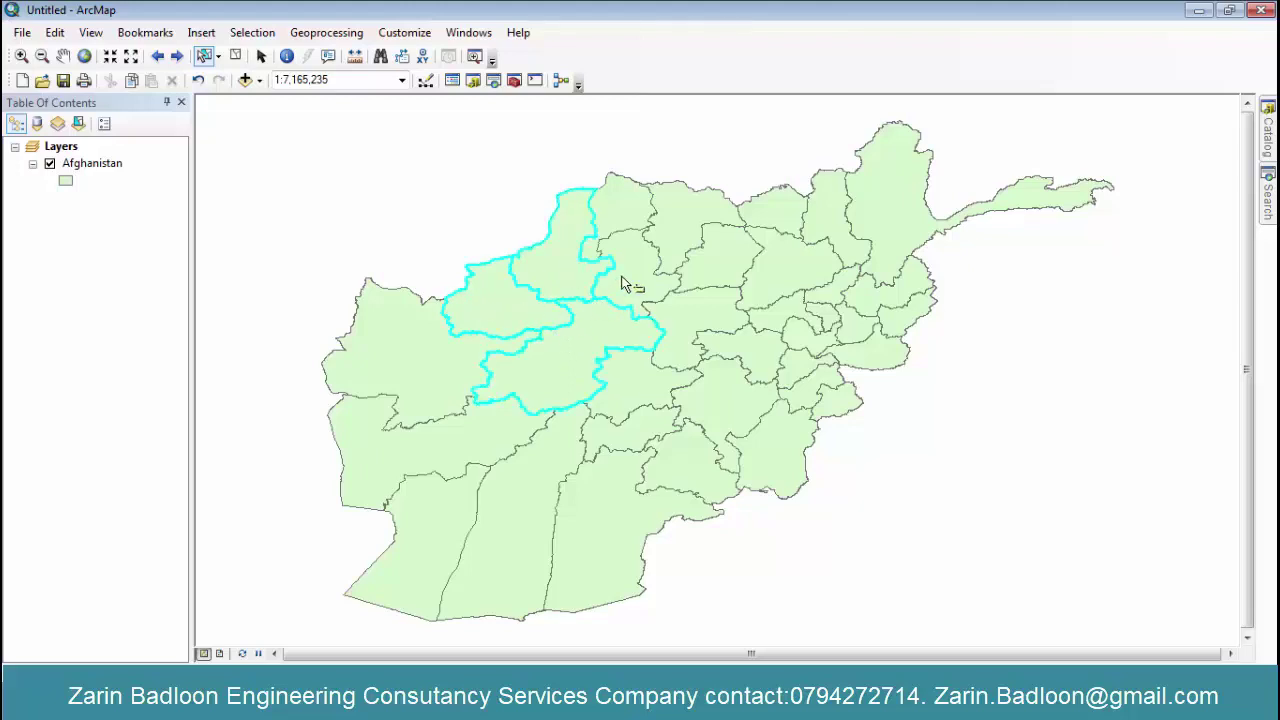
{"action": "left_click", "coordinate": [621, 284], "text": "shift"}
{"action": "left_click", "coordinate": [455, 356], "text": "shift"}
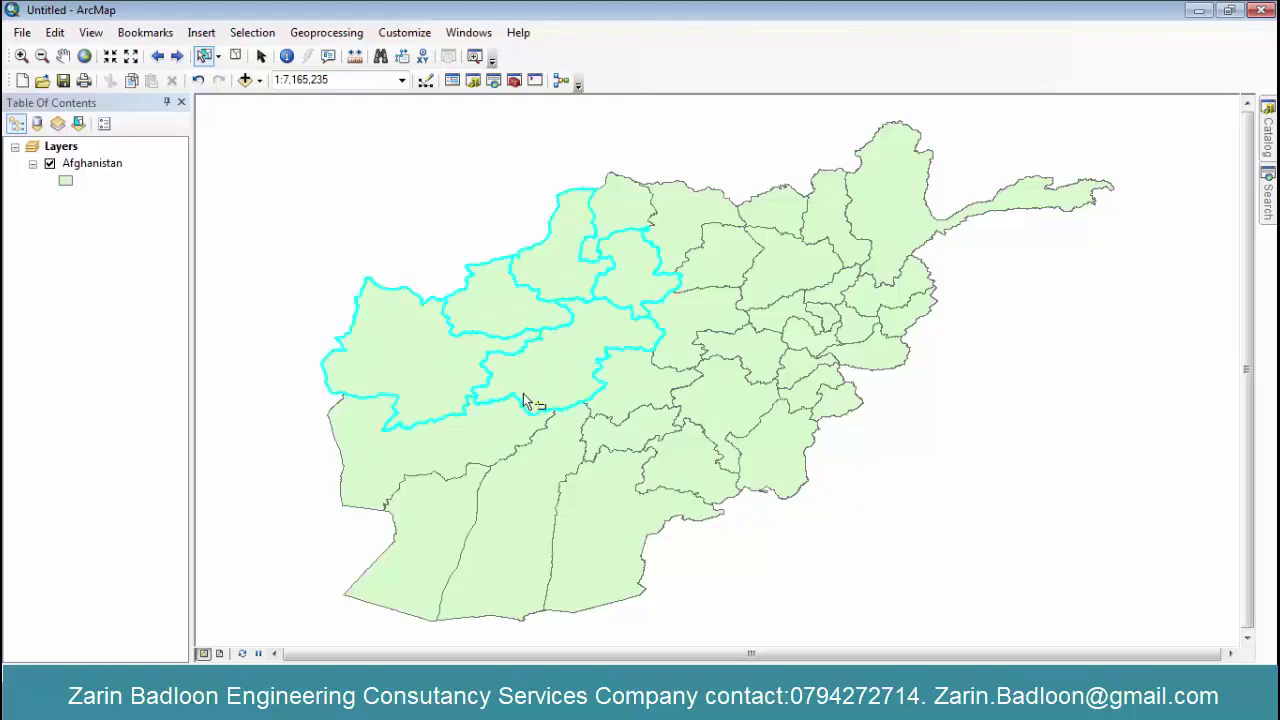
{"action": "left_click", "coordinate": [485, 447], "text": "shift"}
{"action": "left_click", "coordinate": [523, 491], "text": "shift"}
{"action": "left_click", "coordinate": [466, 509], "text": "shift"}
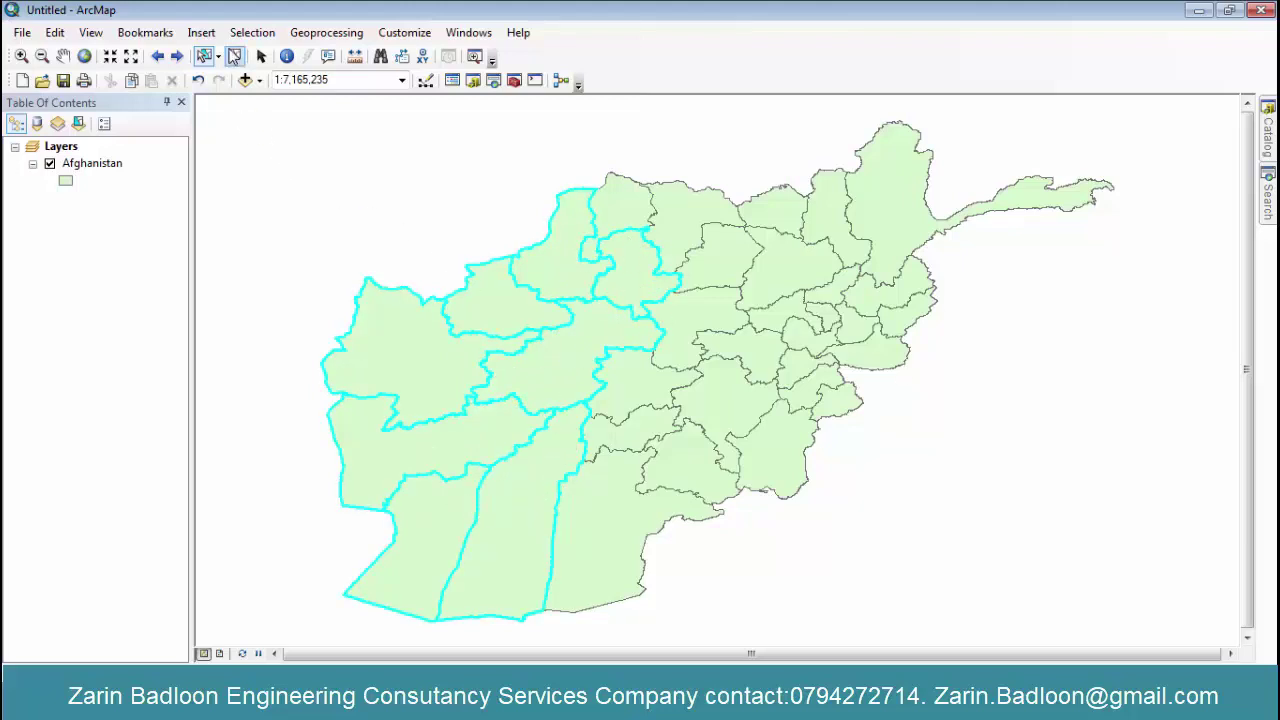
{"action": "left_click", "coordinate": [237, 57]}
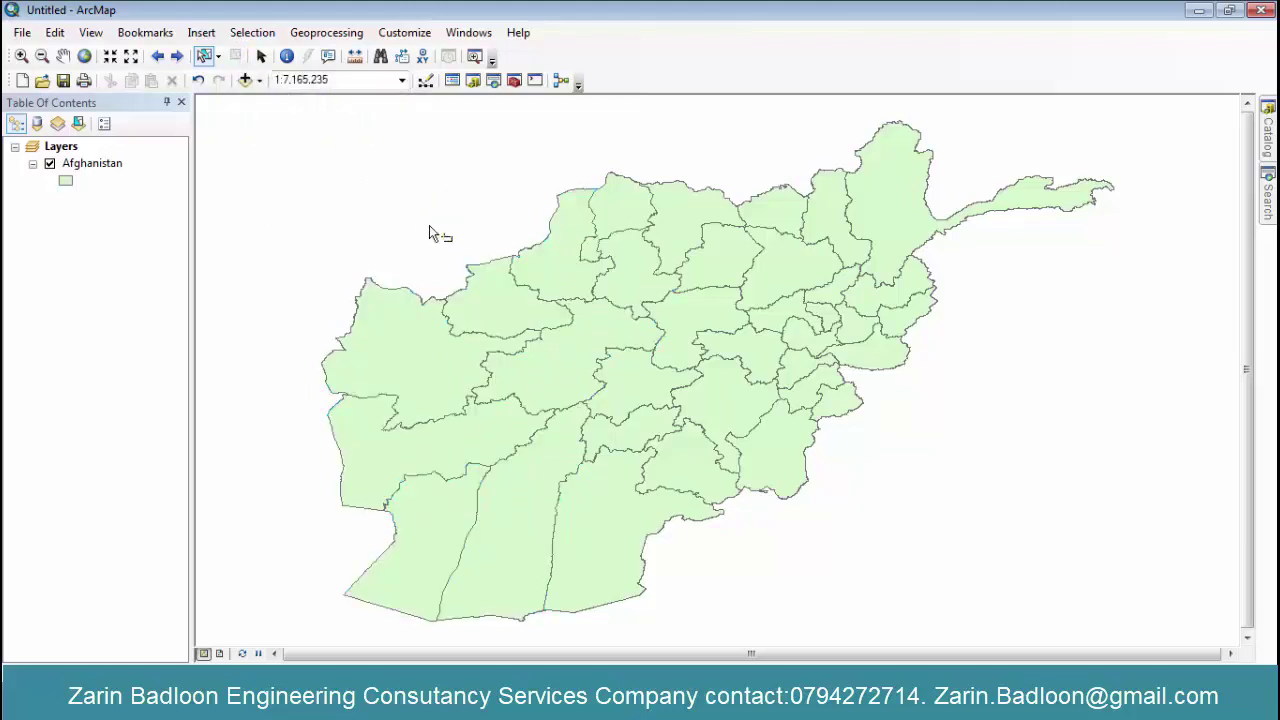
- Zoom to 1:3,000,000, identify Badghis province to view its attributes, then close the results
{"action": "left_click", "coordinate": [260, 57]}
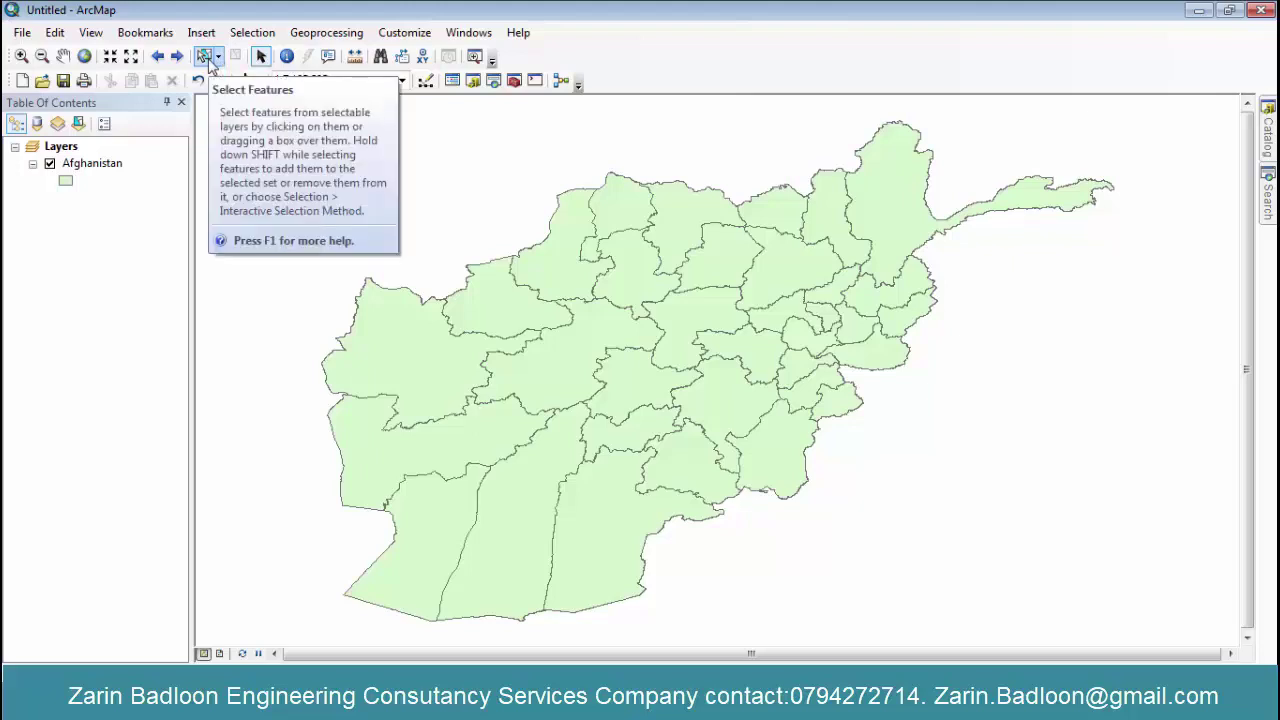
{"action": "left_click", "coordinate": [261, 57]}
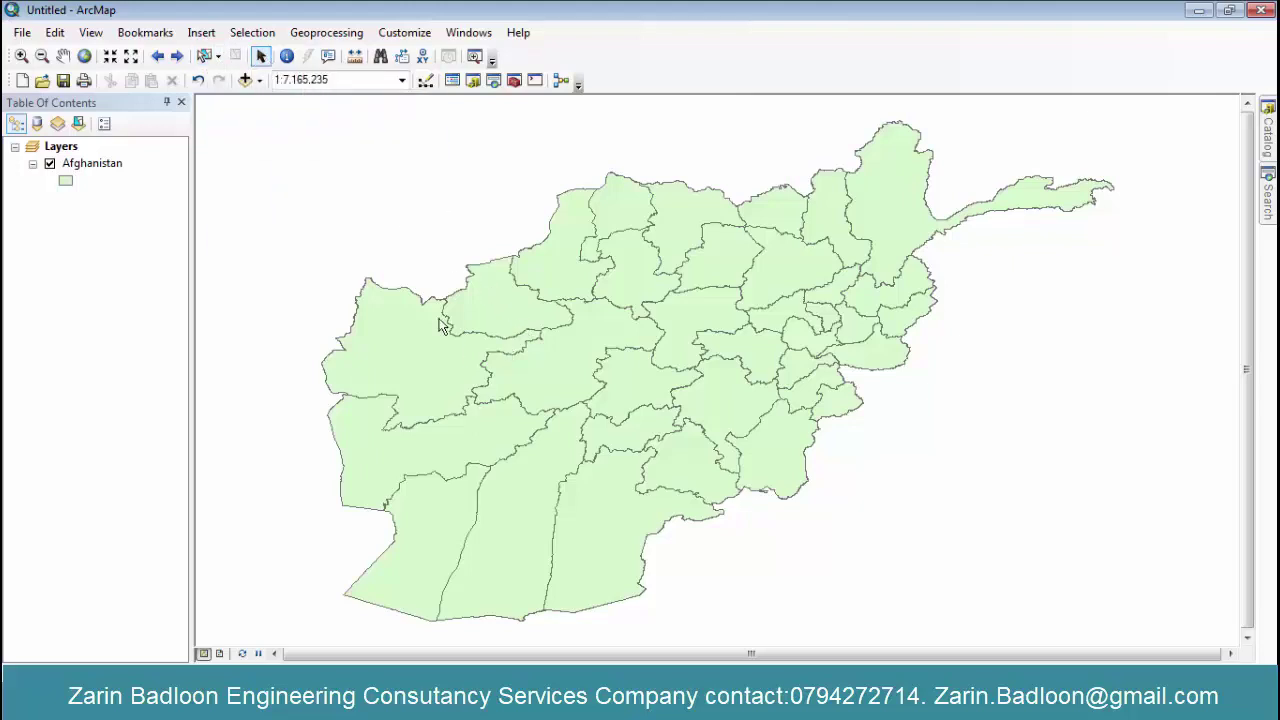
{"action": "left_click", "coordinate": [287, 57]}
{"action": "scroll", "coordinate": [474, 291], "scroll_direction": "up", "scroll_amount": 4}
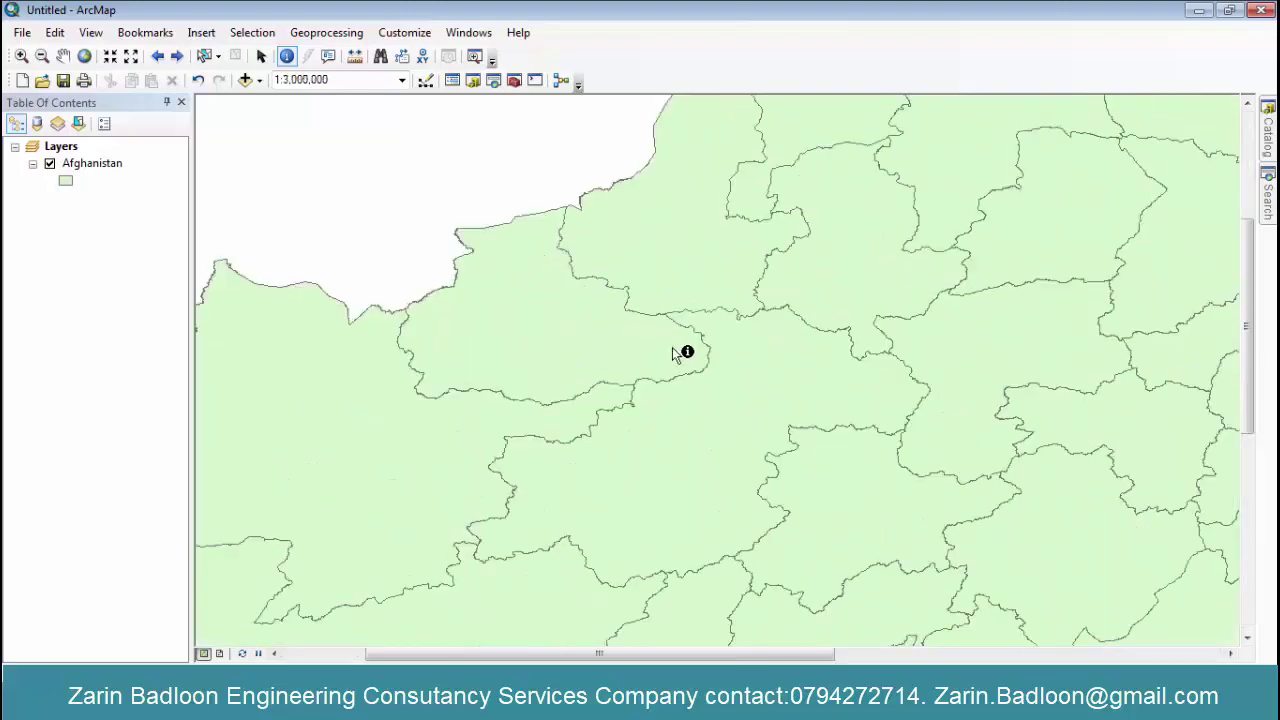
{"action": "left_click", "coordinate": [521, 318]}
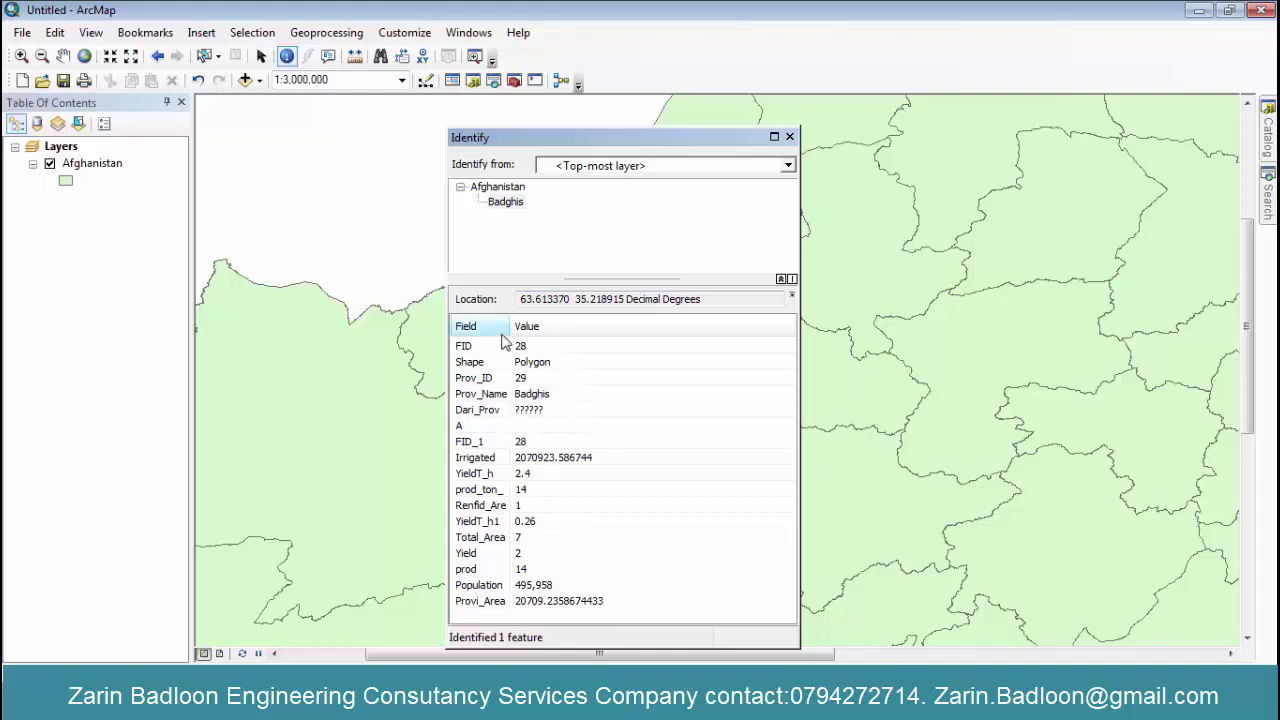
{"action": "left_click", "coordinate": [789, 136]}
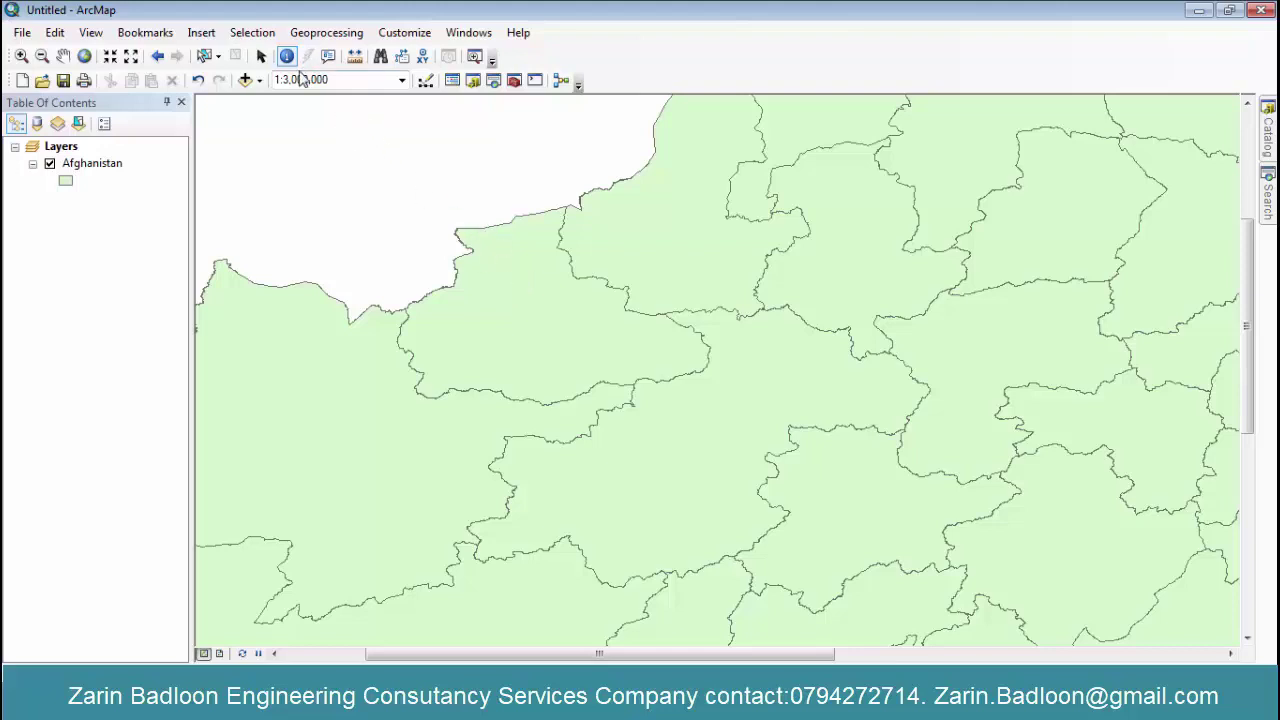
- Identify Badghis again, try the field context options, and pick Badghis in the features list
{"action": "left_click", "coordinate": [592, 323]}
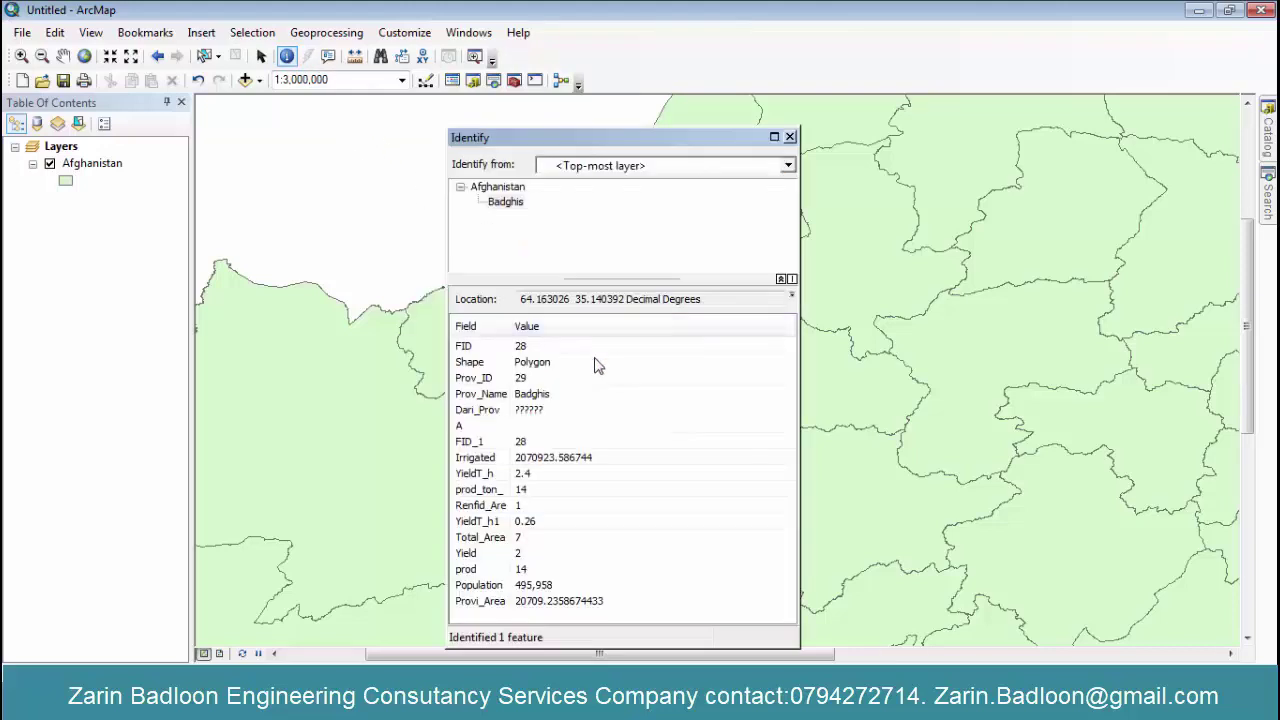
{"action": "right_click", "coordinate": [681, 358]}
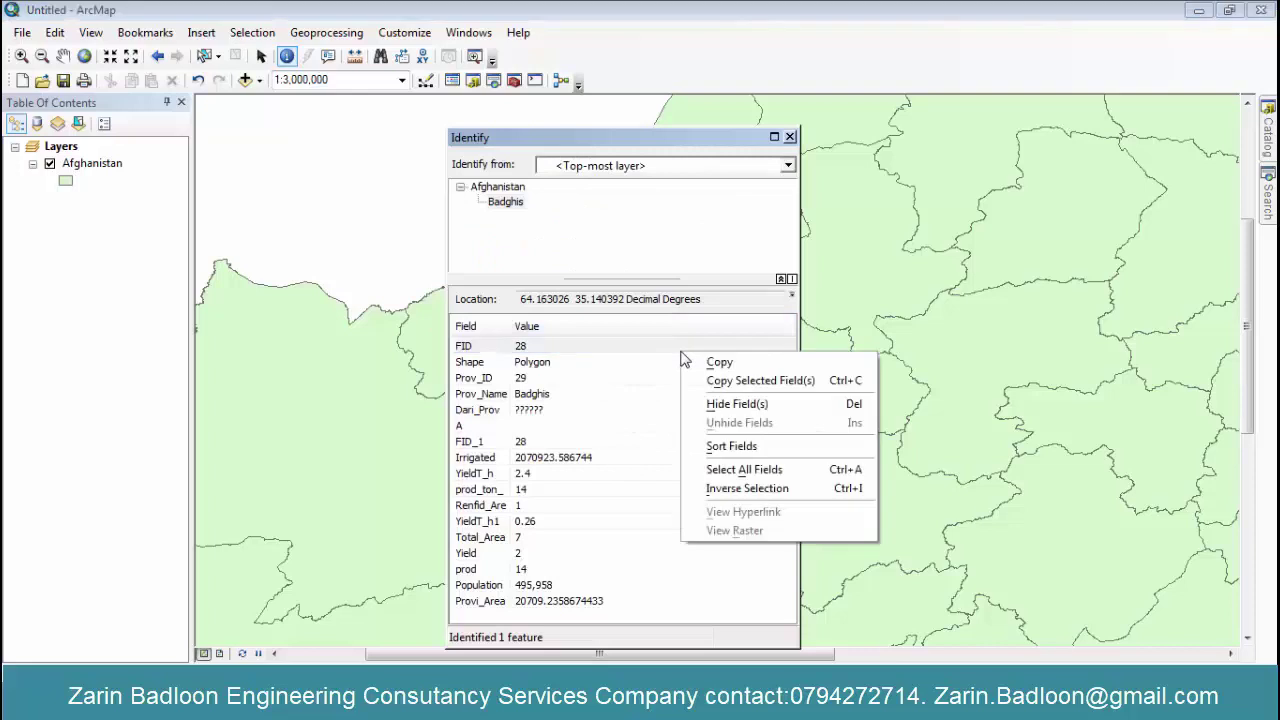
{"action": "left_click", "coordinate": [653, 379]}
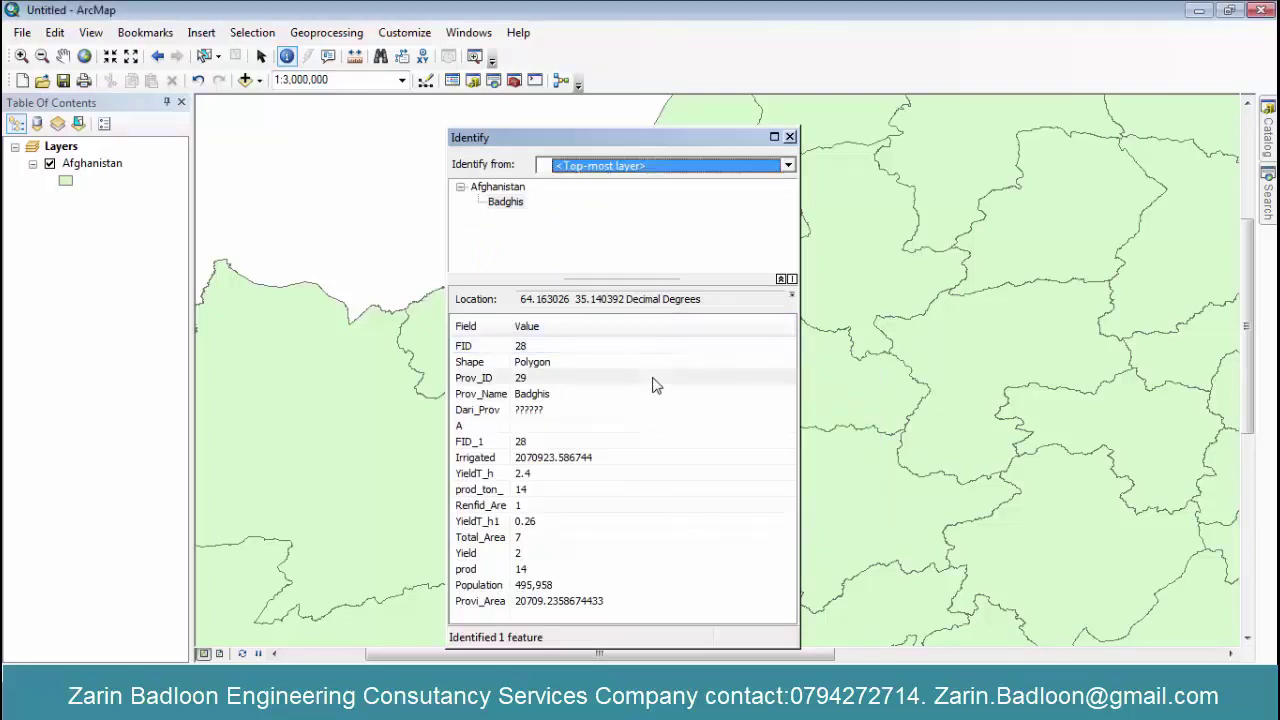
{"action": "right_click", "coordinate": [653, 379]}
{"action": "left_click", "coordinate": [626, 241]}
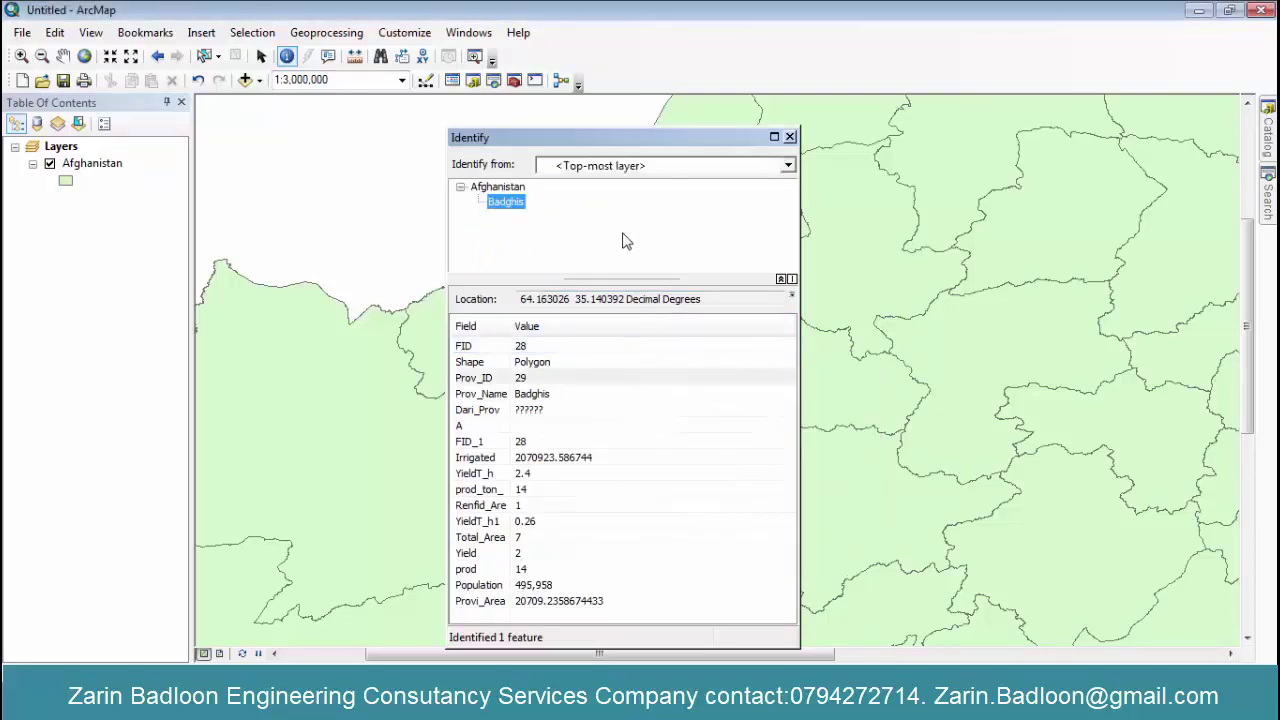
{"action": "left_click", "coordinate": [529, 230]}
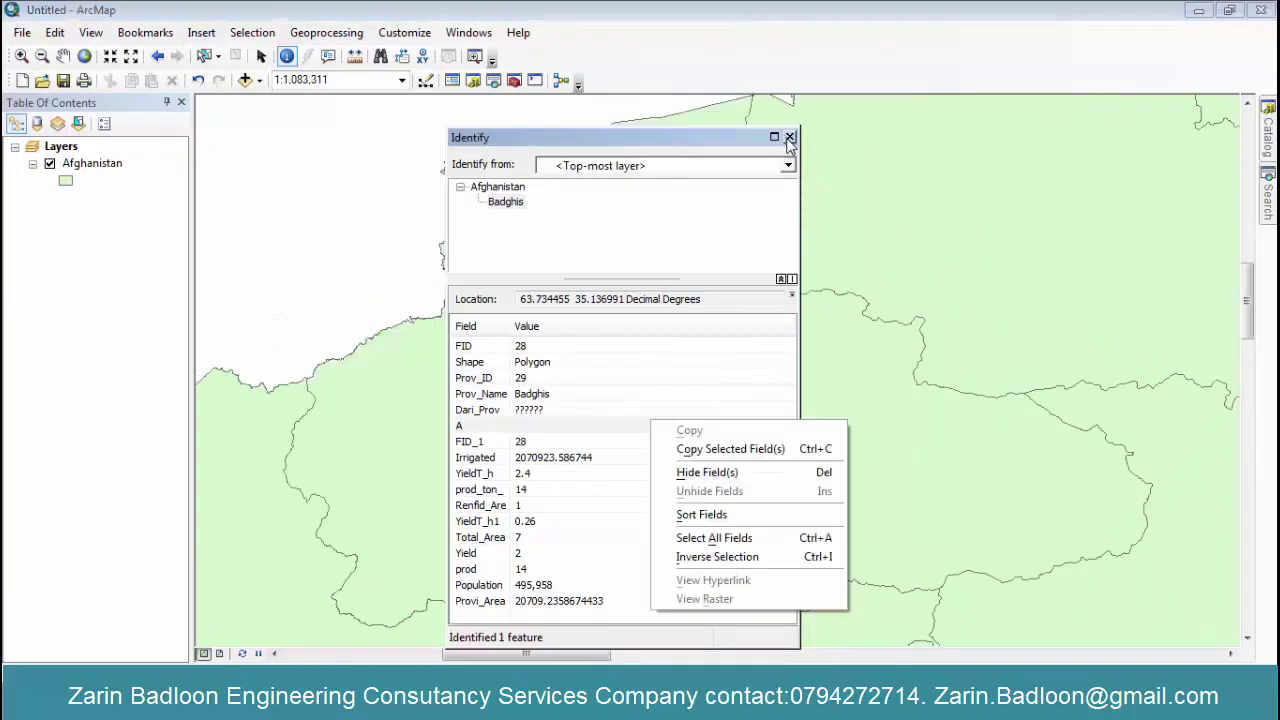
- Close the Identify window and wheel-zoom out to show Afghanistan at 1:12,500,000
{"action": "left_click", "coordinate": [790, 136]}
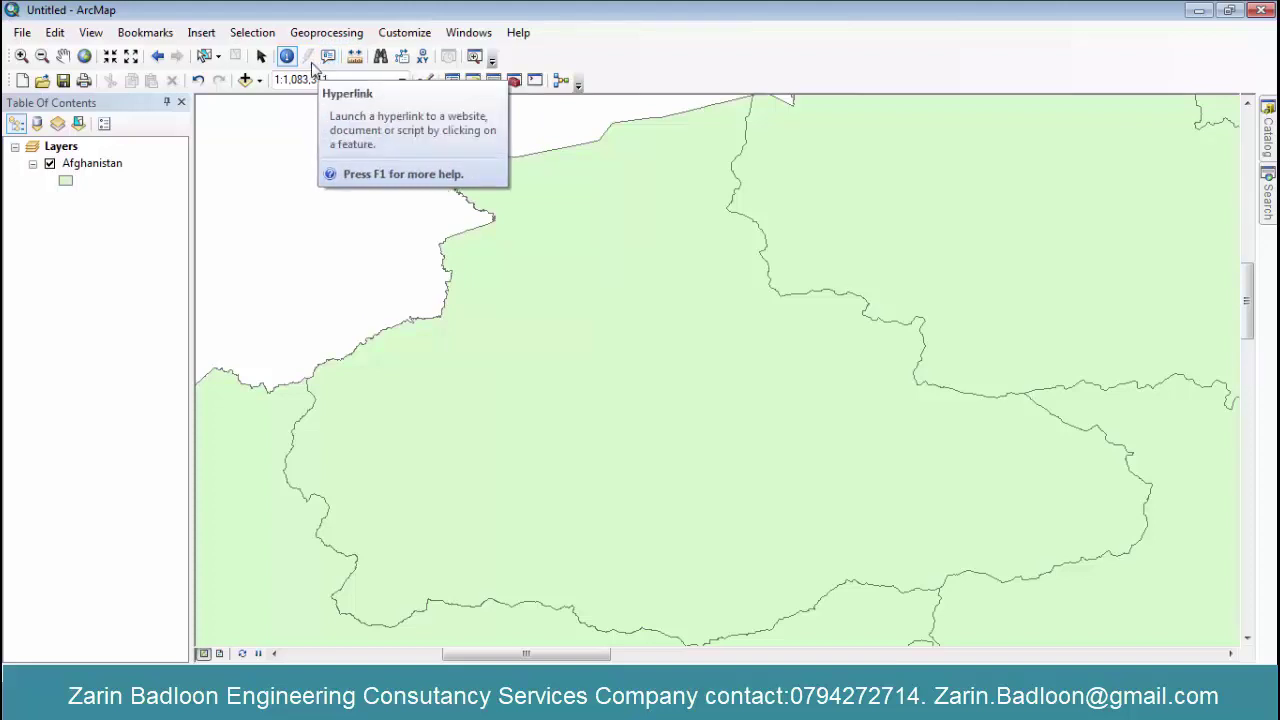
{"action": "scroll", "coordinate": [462, 252], "scroll_direction": "up", "scroll_amount": 3}
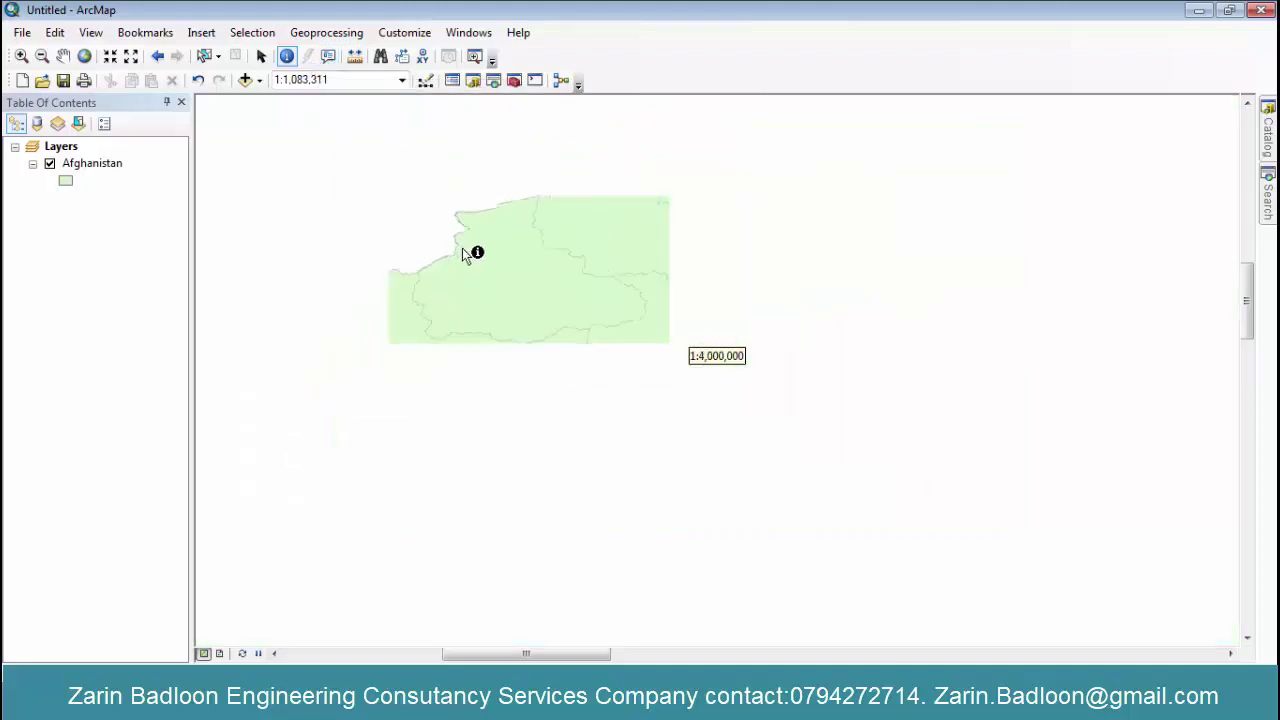
{"action": "scroll", "coordinate": [463, 254], "scroll_direction": "up", "scroll_amount": 3}
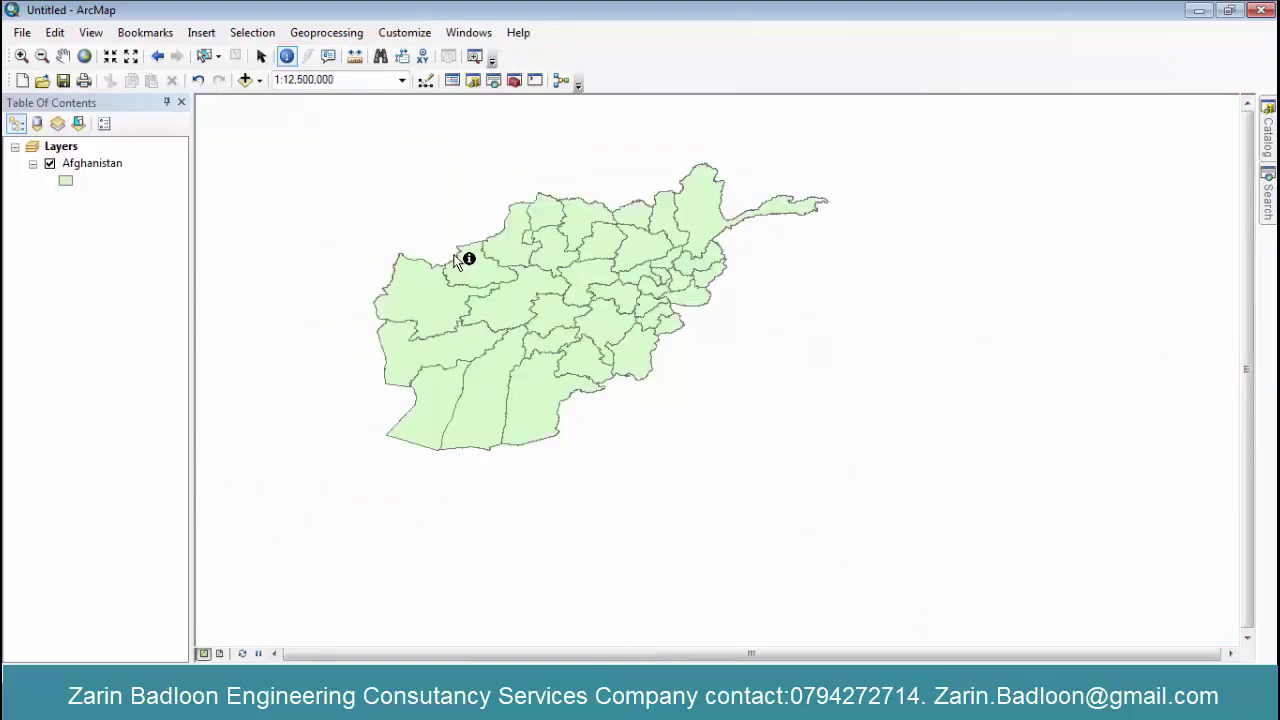
- Zoom to 1:5,000,000 and draw two trial distance measurements with the Measure tool, then close it
{"action": "left_click", "coordinate": [355, 57]}
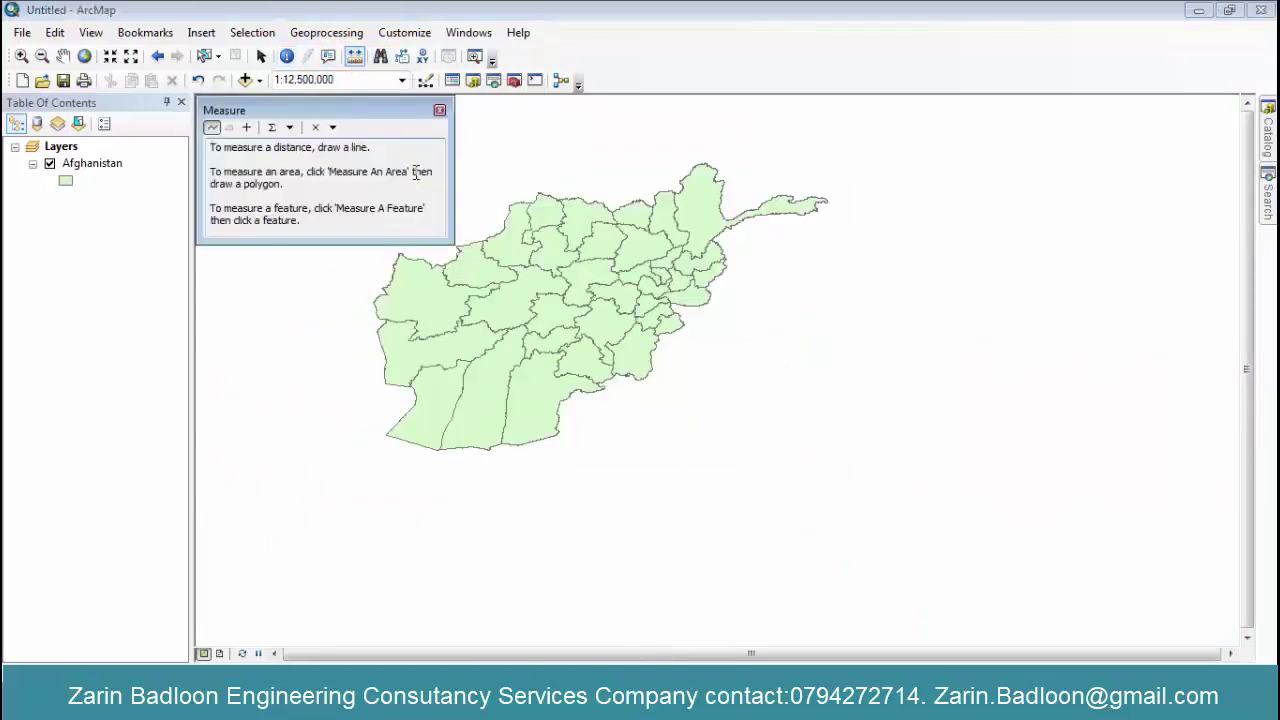
{"action": "scroll", "coordinate": [543, 210], "scroll_direction": "up", "scroll_amount": 3}
{"action": "scroll", "coordinate": [652, 252], "scroll_direction": "down", "scroll_amount": 2}
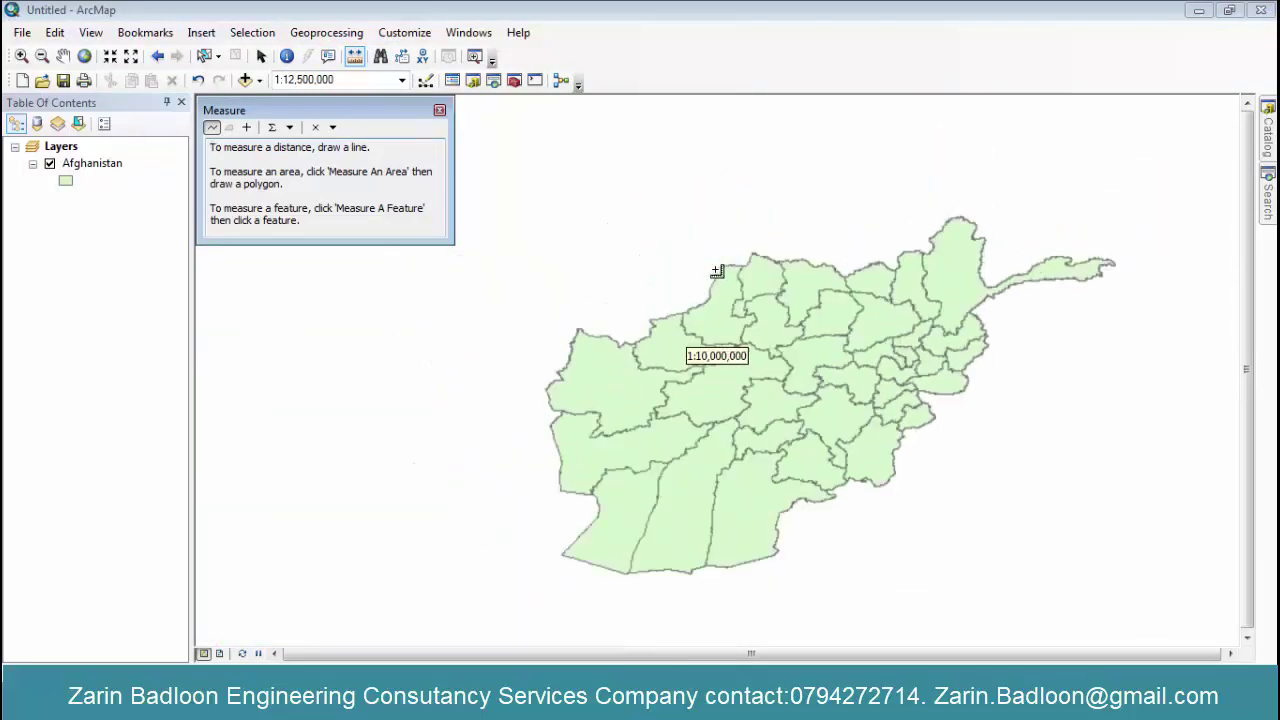
{"action": "scroll", "coordinate": [800, 322], "scroll_direction": "up", "scroll_amount": 3}
{"action": "scroll", "coordinate": [600, 360], "scroll_direction": "down", "scroll_amount": 1}
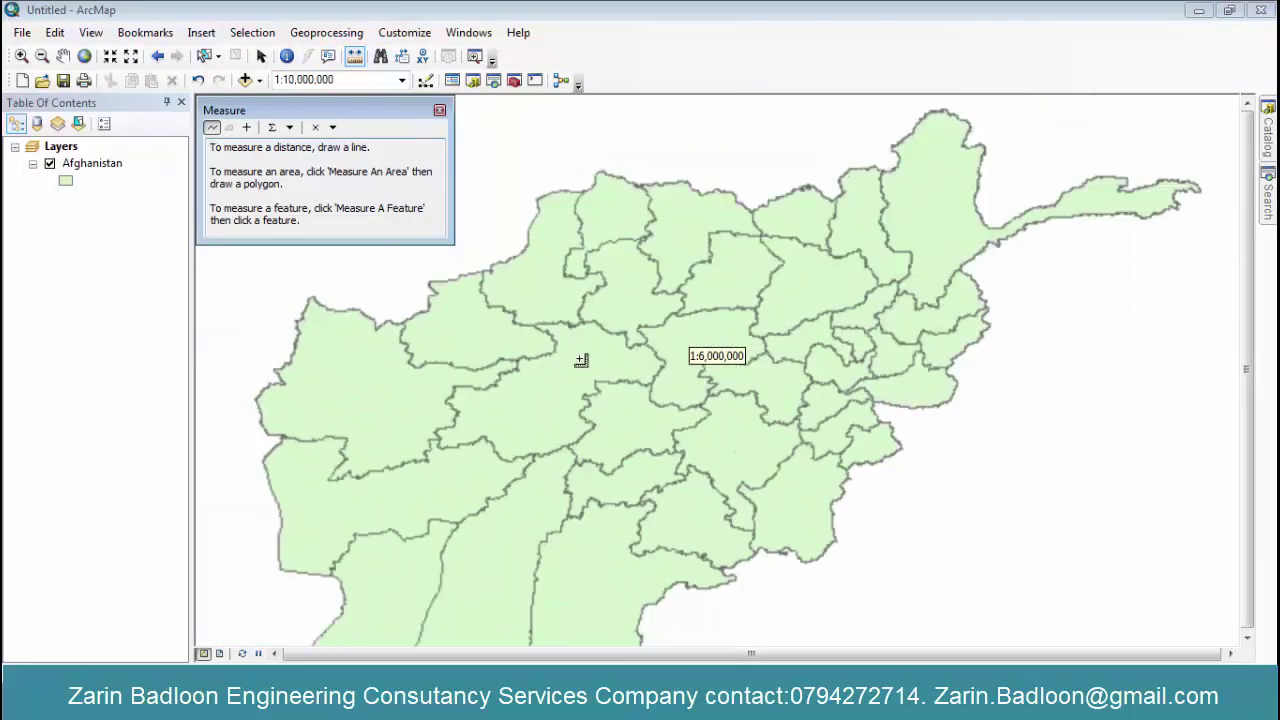
{"action": "scroll", "coordinate": [561, 359], "scroll_direction": "up", "scroll_amount": 1}
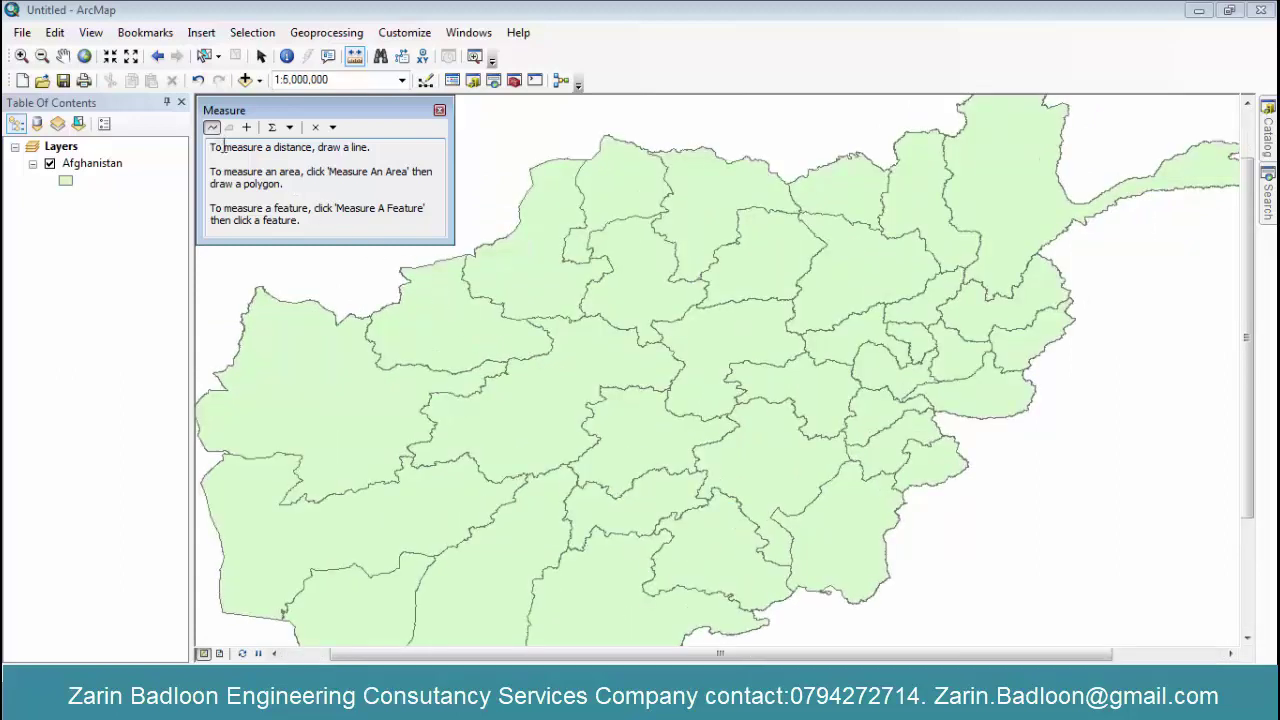
{"action": "left_click", "coordinate": [357, 393]}
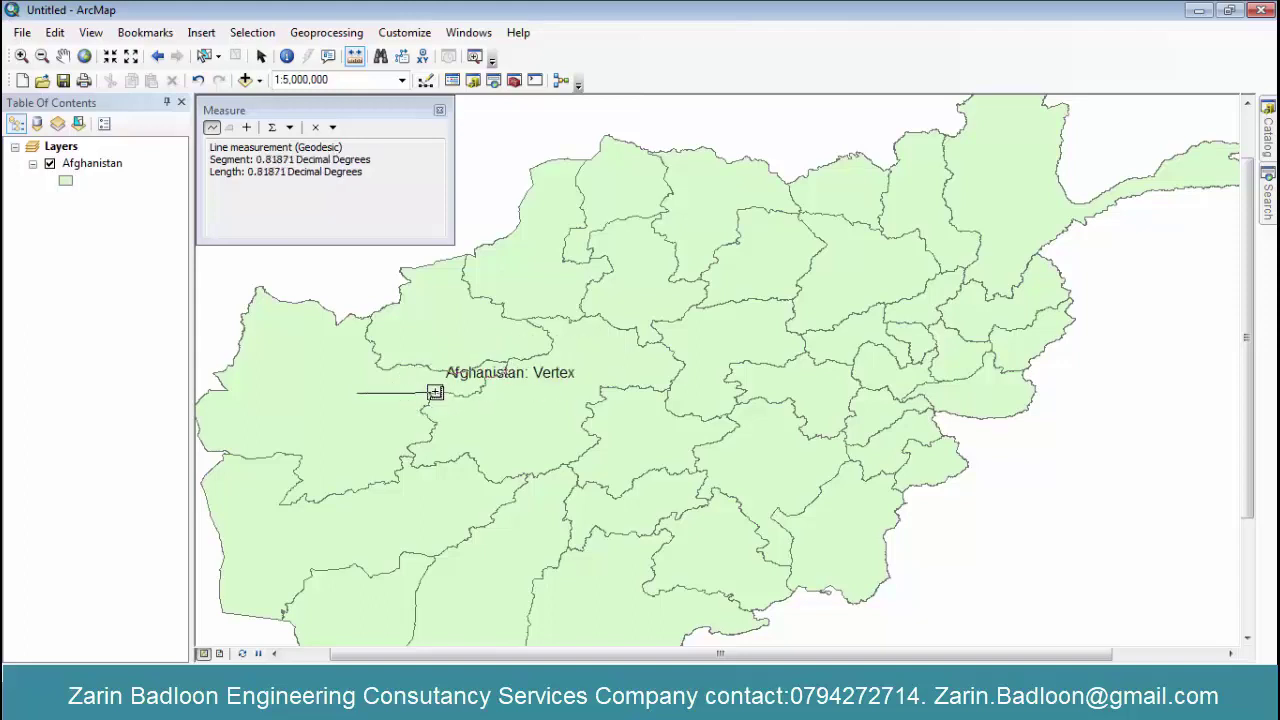
{"action": "left_click", "coordinate": [430, 393]}
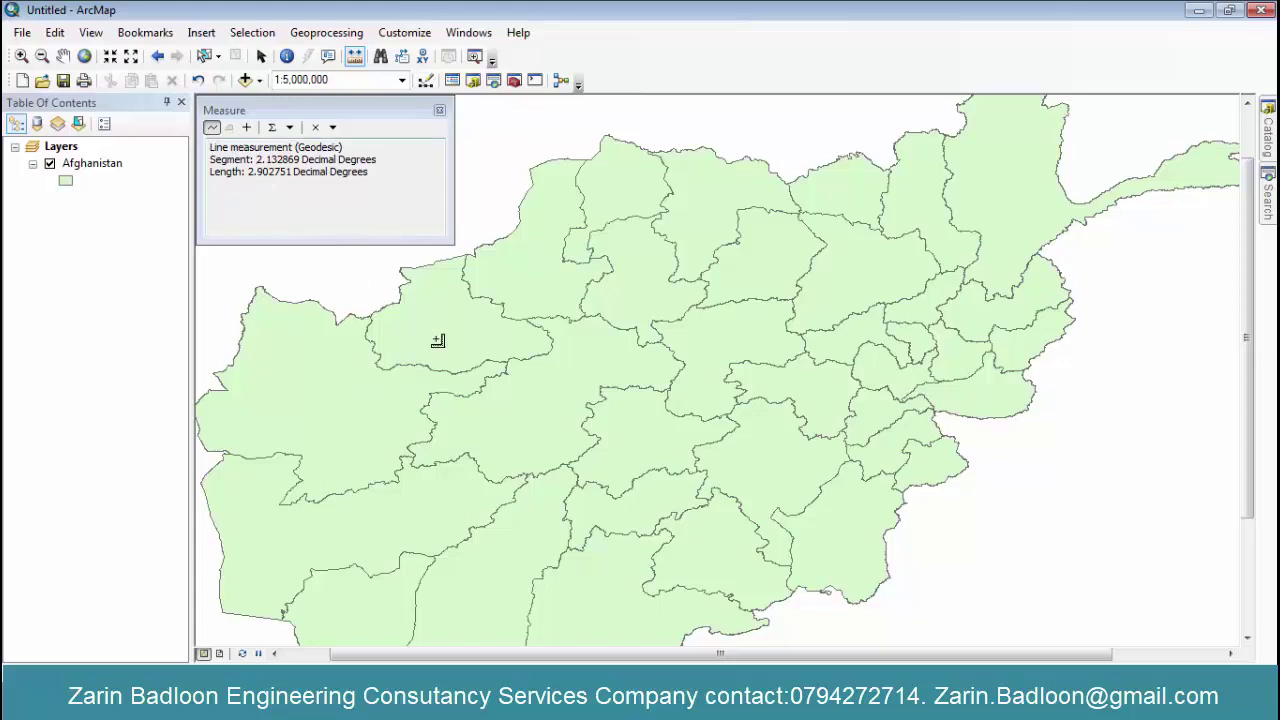
{"action": "left_click", "coordinate": [372, 341]}
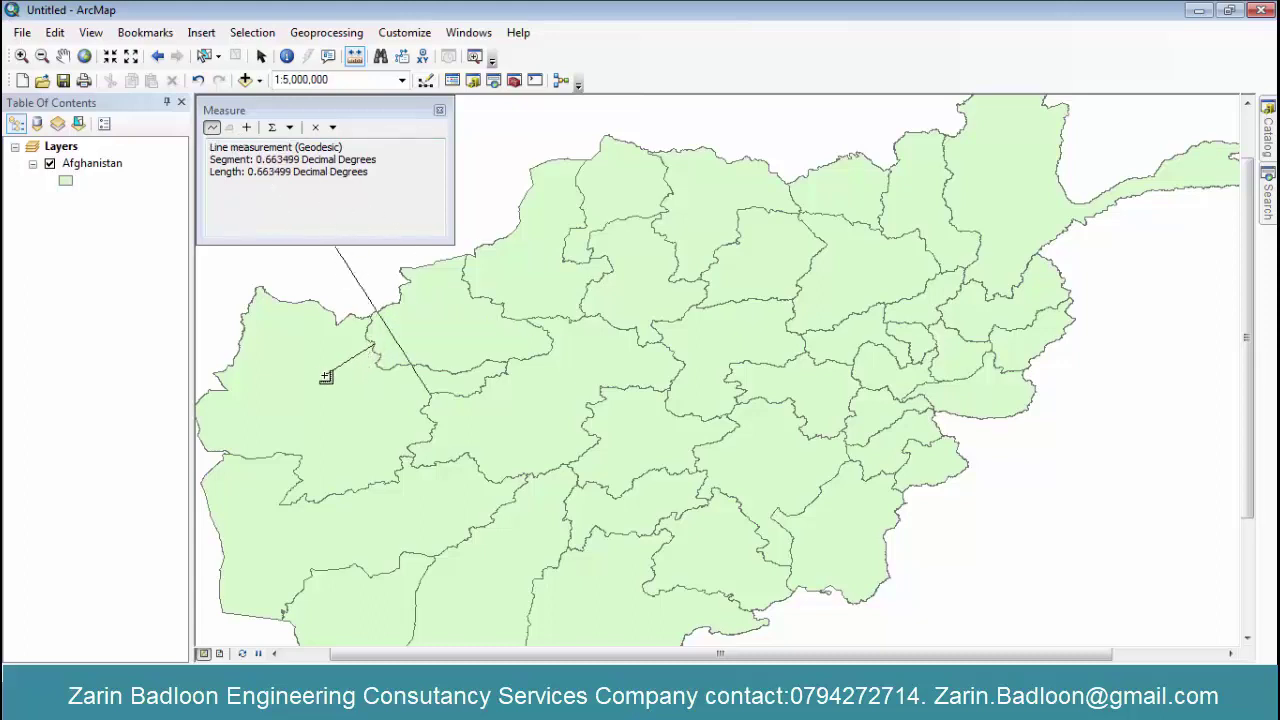
{"action": "left_click", "coordinate": [292, 355]}
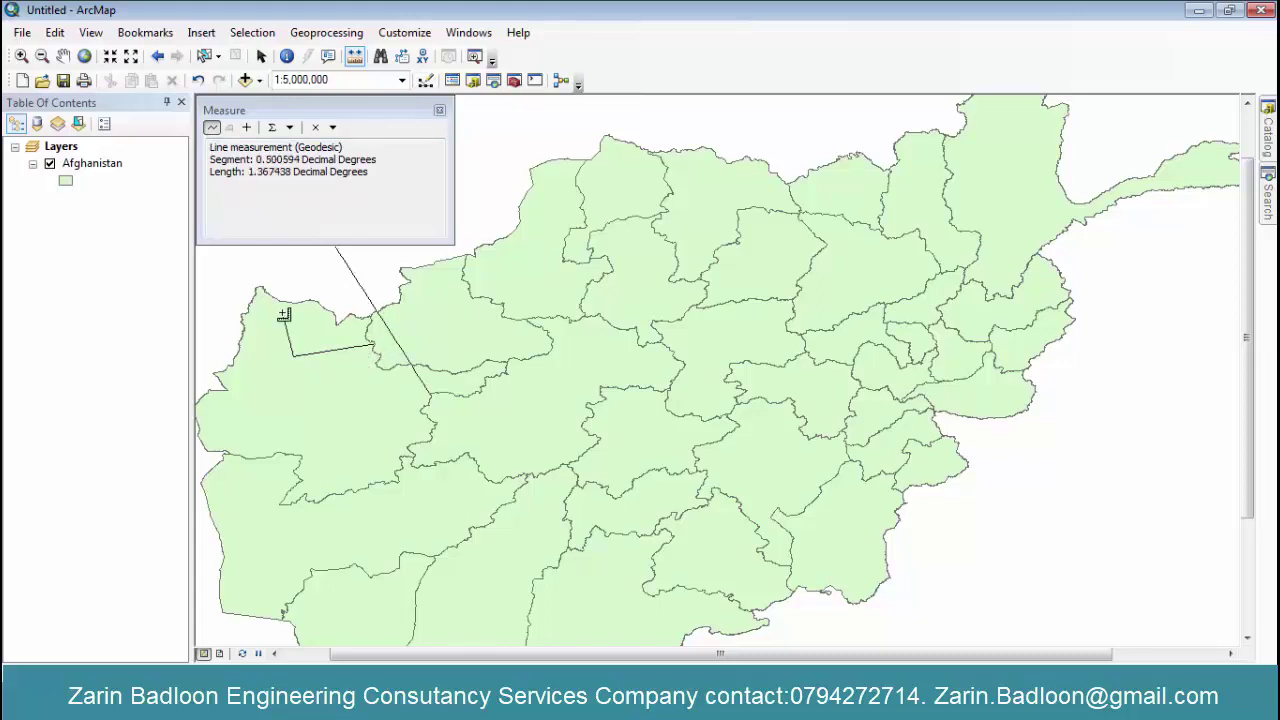
{"action": "left_click", "coordinate": [439, 110]}
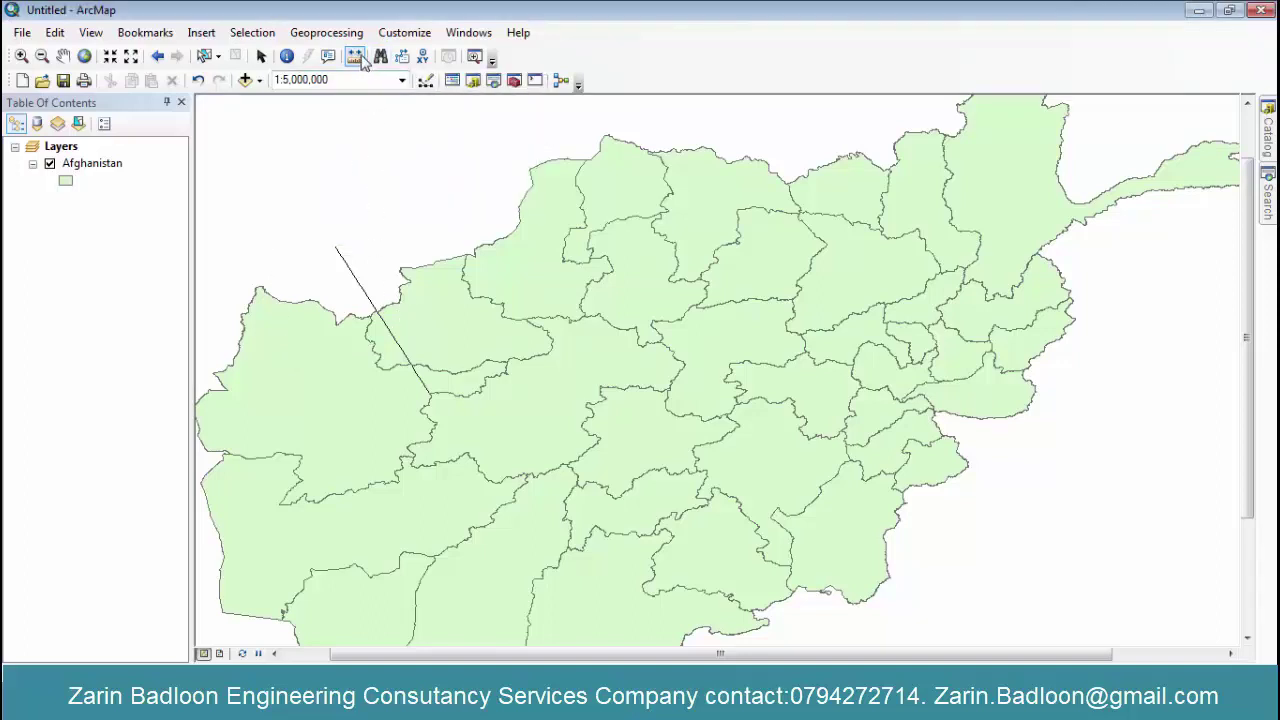
- Open and close Find, then reopen Measure, move it aside, clear results and close it
{"action": "left_click", "coordinate": [380, 57]}
{"action": "left_click", "coordinate": [638, 113]}
{"action": "left_click", "coordinate": [355, 57]}
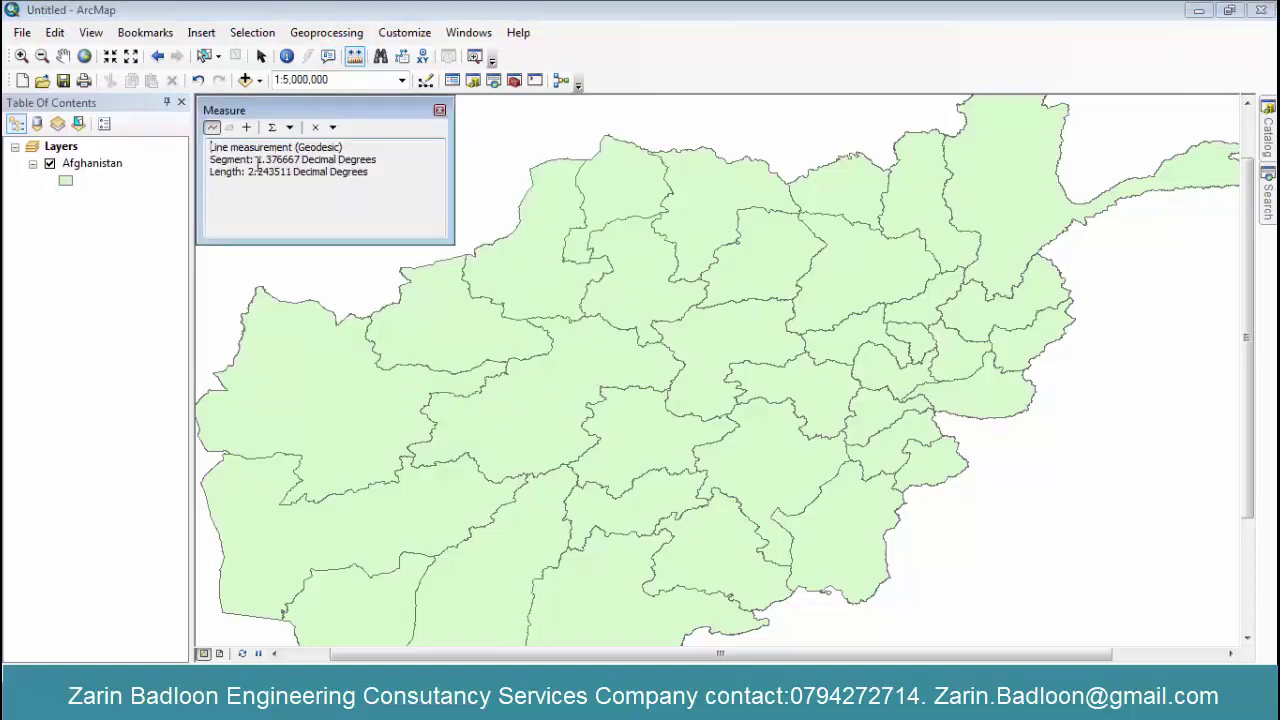
{"action": "left_click_drag", "start_coordinate": [337, 111], "coordinate": [795, 143]}
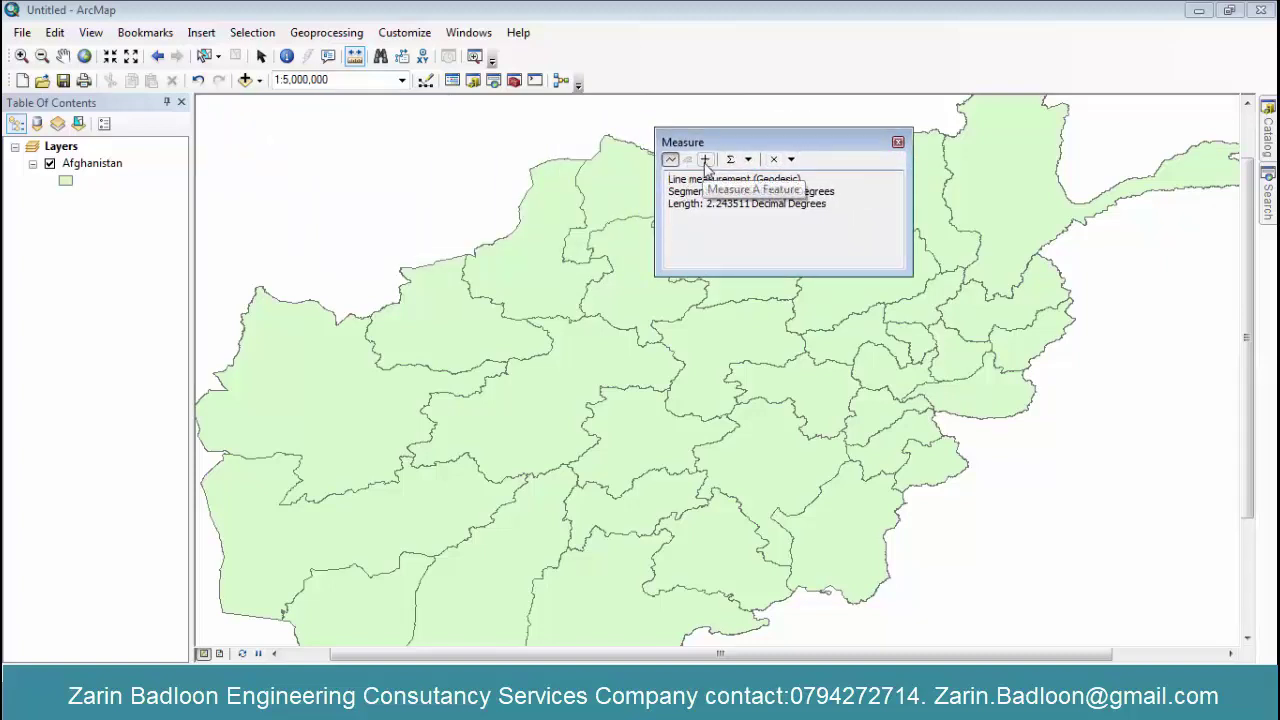
{"action": "left_click", "coordinate": [775, 162]}
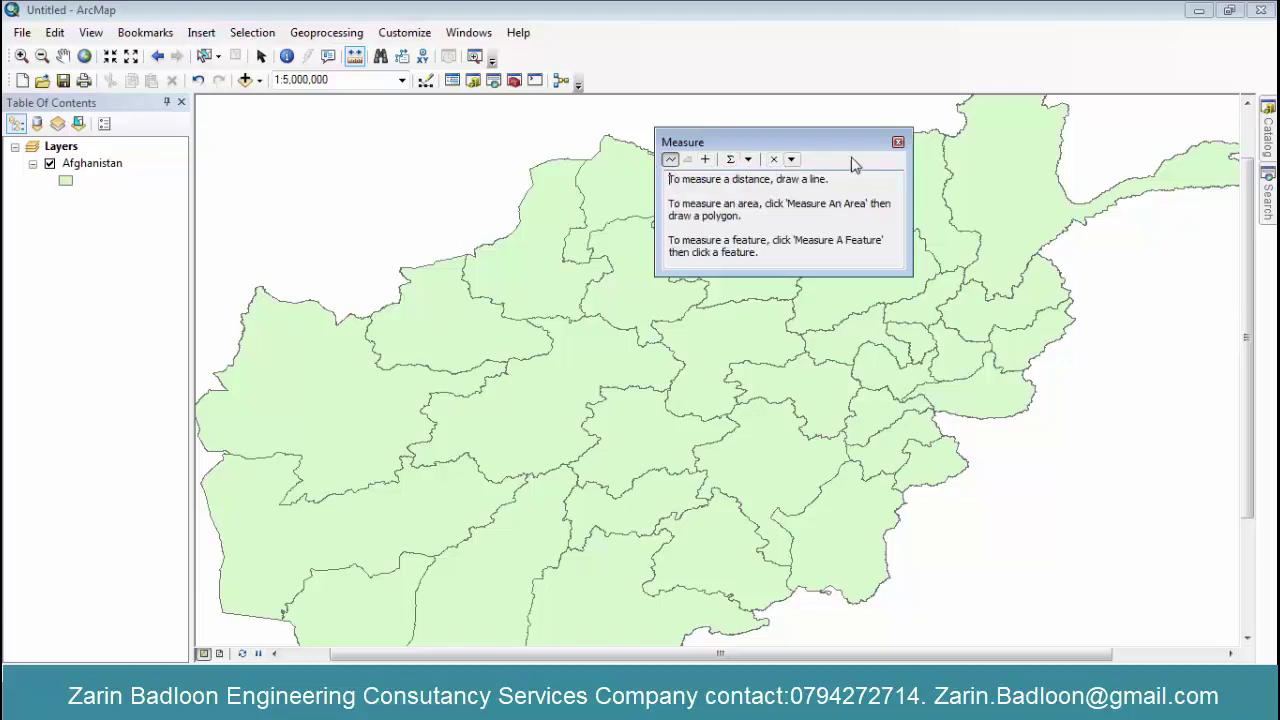
{"action": "left_click", "coordinate": [897, 142]}
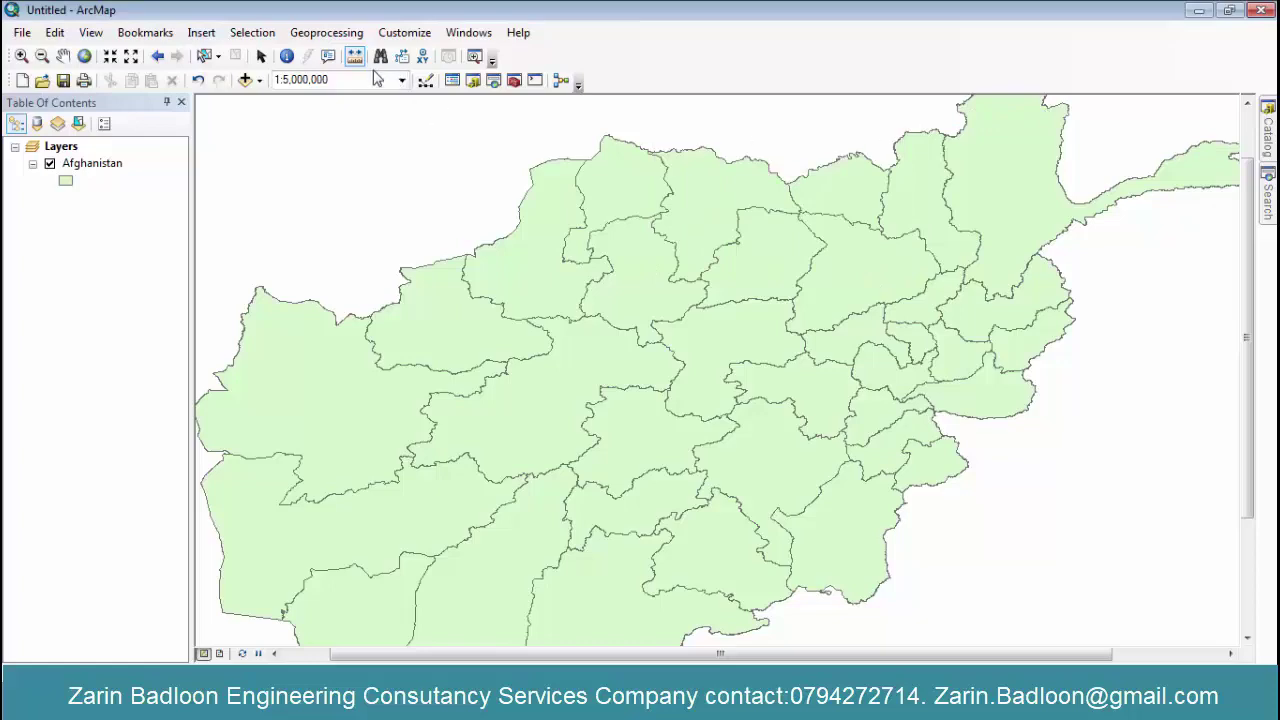
- Wheel-zoom out, in to 1:400,000, then back to 1:3,000,000 over the central provinces
{"action": "scroll", "coordinate": [558, 291], "scroll_direction": "up", "scroll_amount": 3}
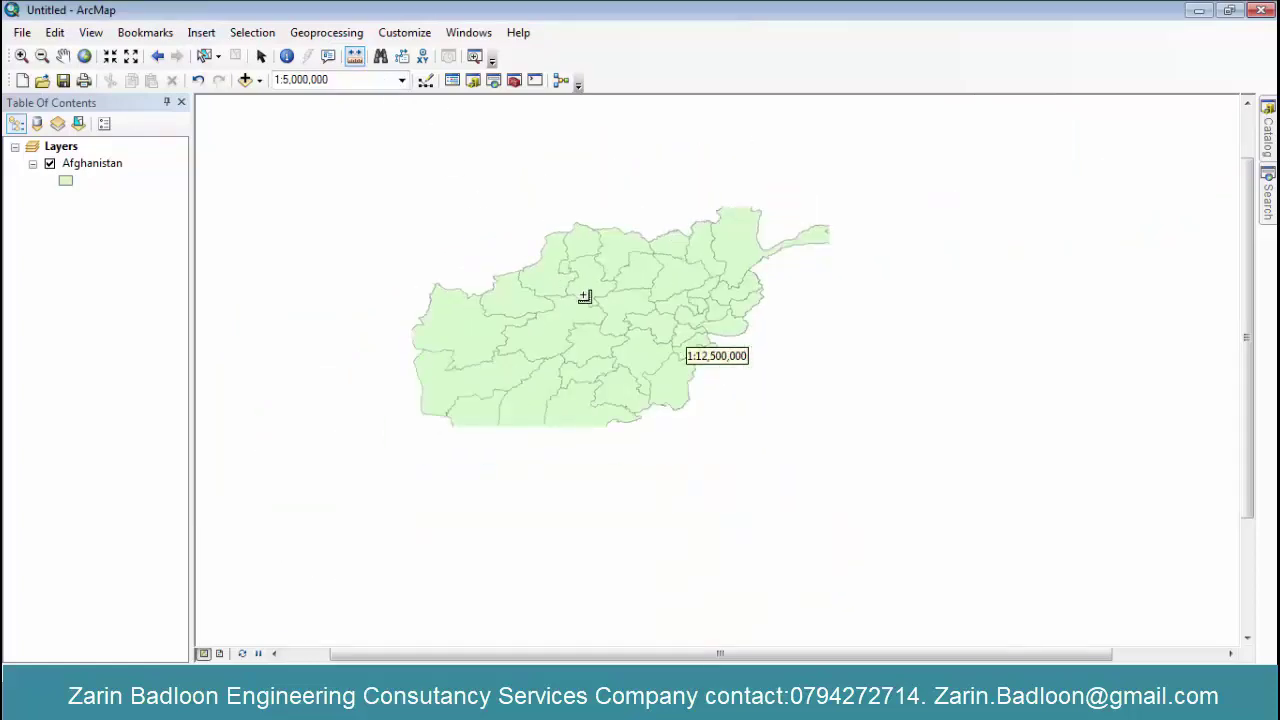
{"action": "scroll", "coordinate": [570, 305], "scroll_direction": "down", "scroll_amount": 2}
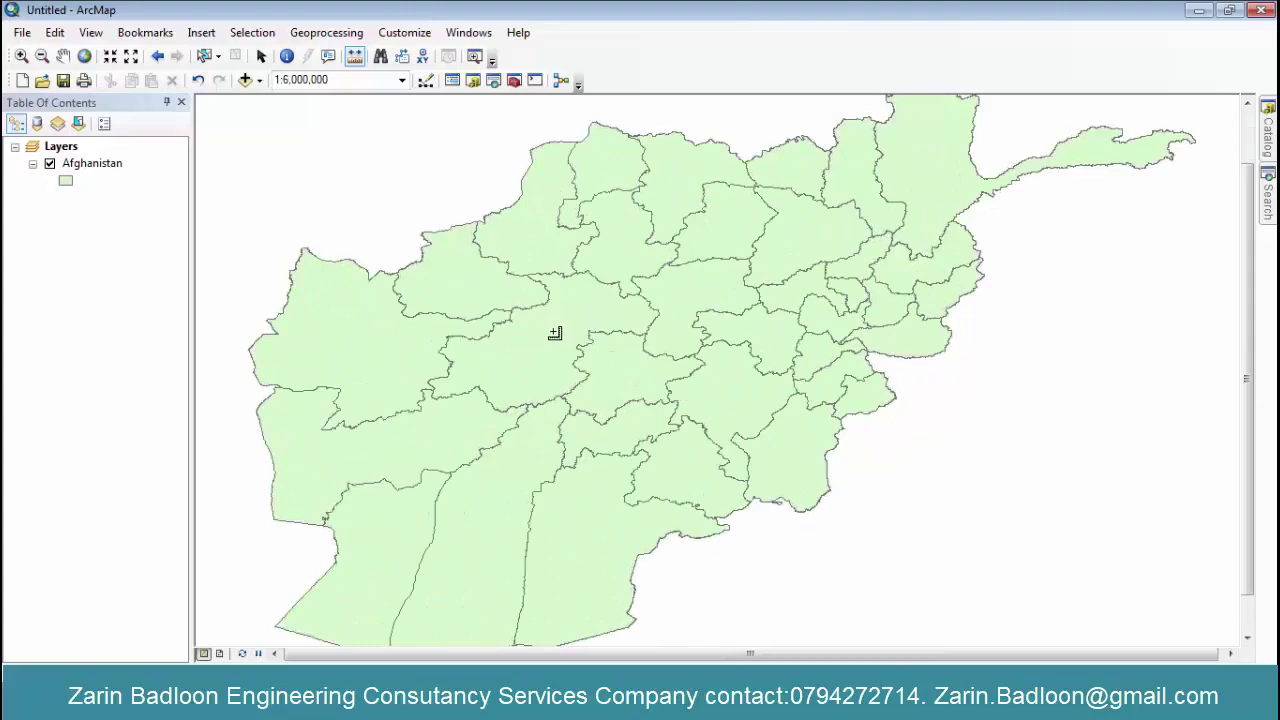
{"action": "scroll", "coordinate": [492, 346], "scroll_direction": "up", "scroll_amount": 2}
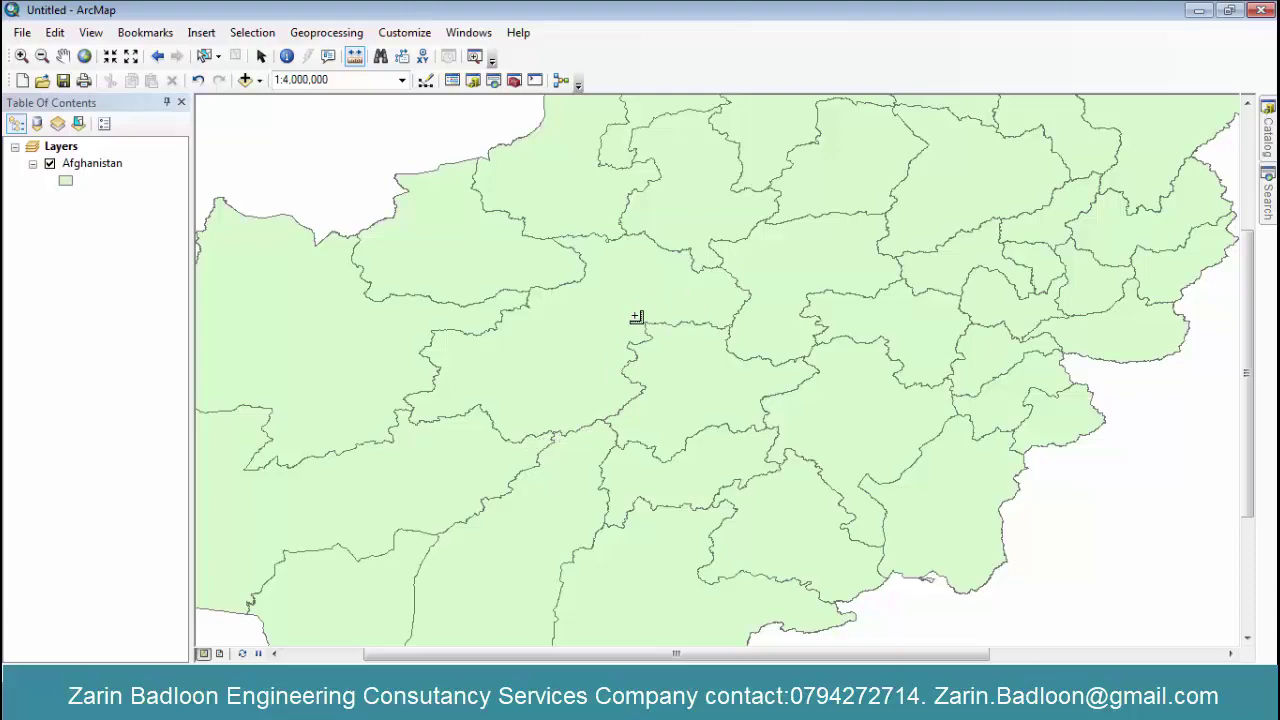
{"action": "scroll", "coordinate": [648, 408], "scroll_direction": "down", "scroll_amount": 4}
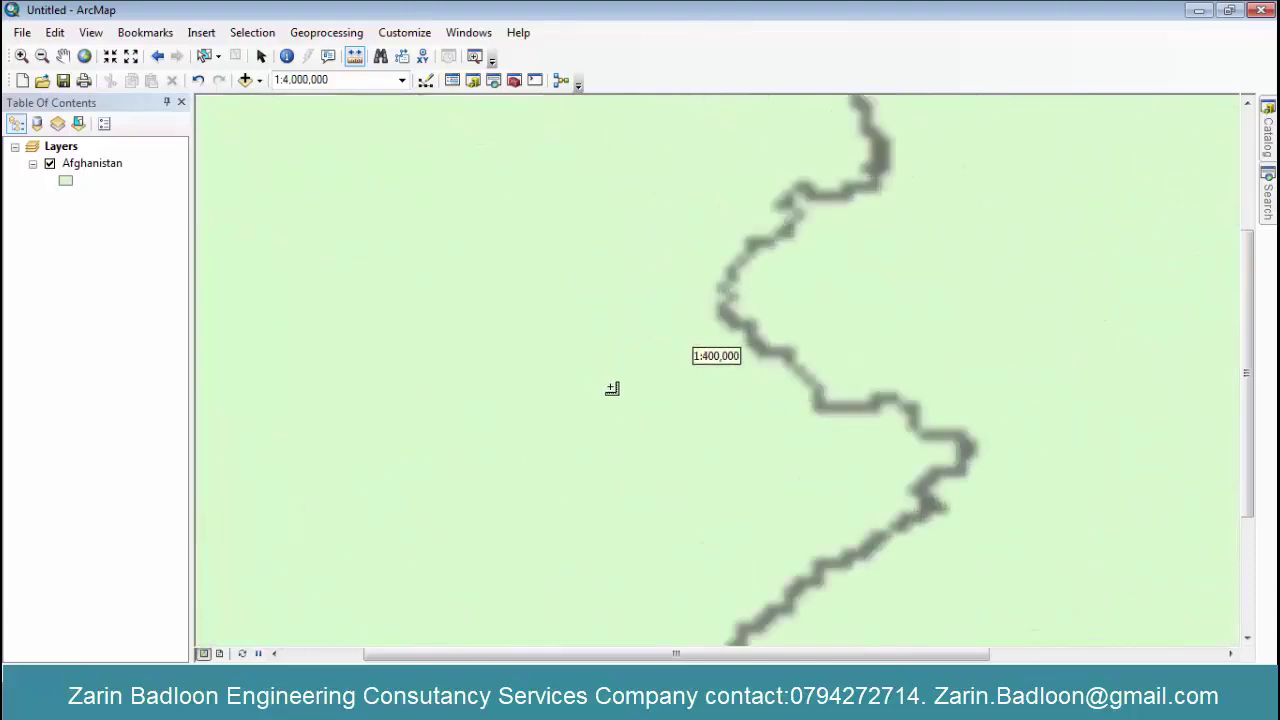
{"action": "scroll", "coordinate": [714, 354], "scroll_direction": "up", "scroll_amount": 2}
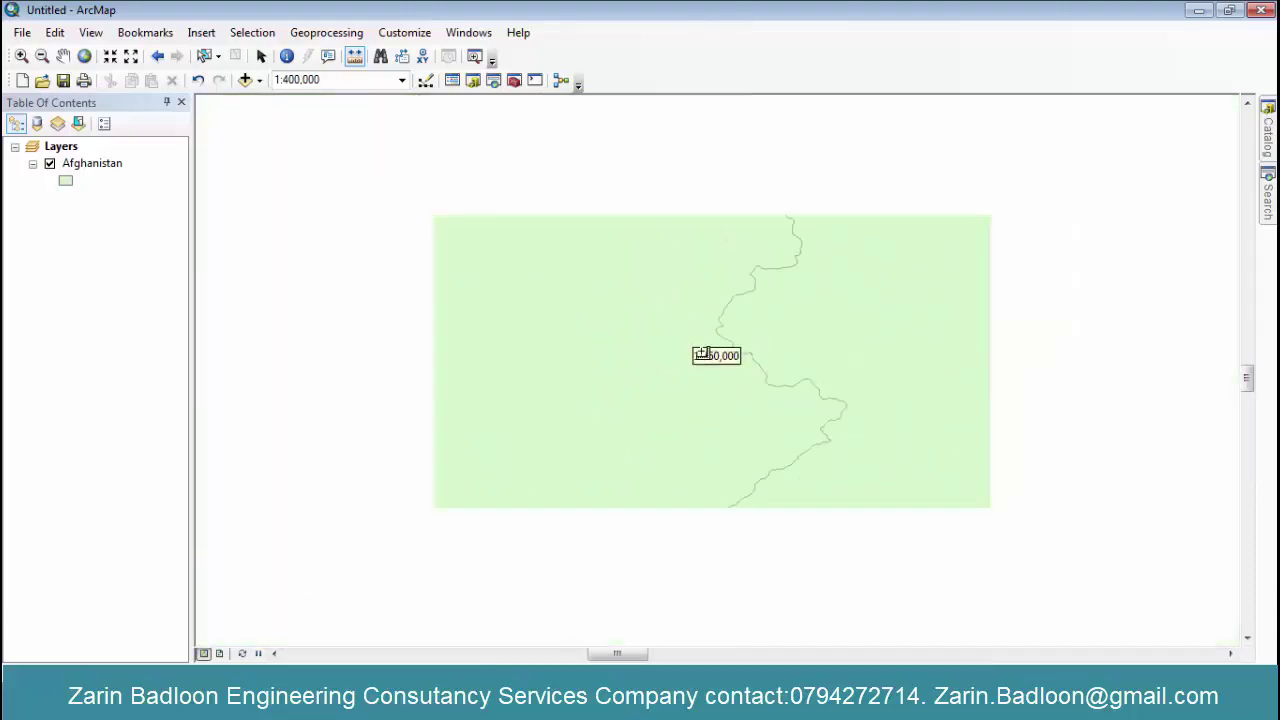
{"action": "scroll", "coordinate": [628, 371], "scroll_direction": "up", "scroll_amount": 2}
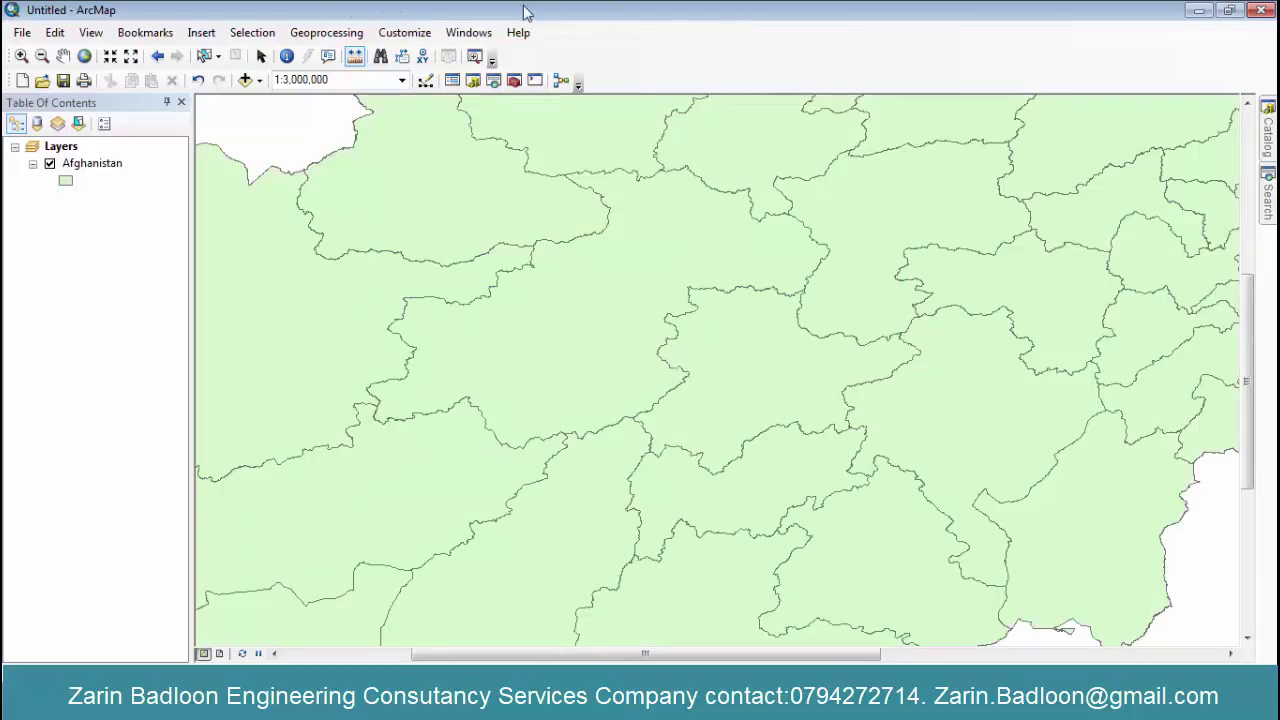
{"action": "left_click", "coordinate": [380, 56]}
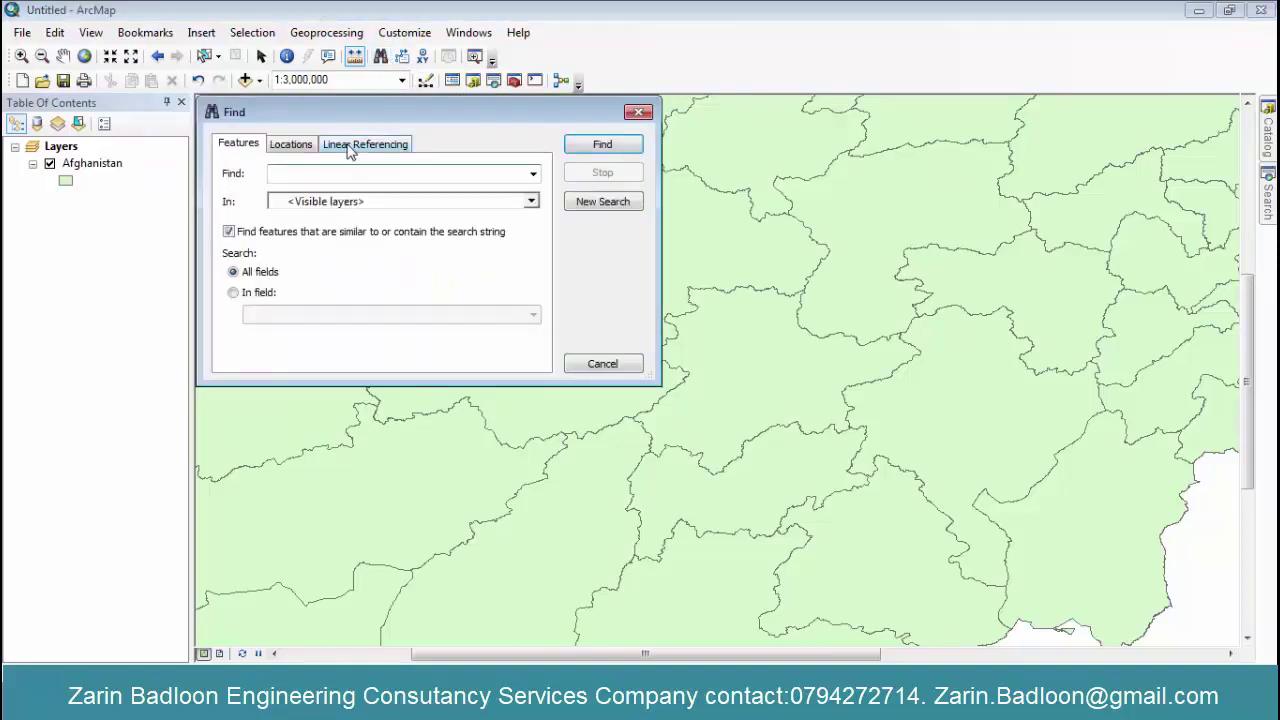
{"action": "left_click", "coordinate": [312, 146]}
{"action": "left_click", "coordinate": [346, 146]}
{"action": "left_click", "coordinate": [251, 147]}
{"action": "left_click", "coordinate": [290, 146]}
{"action": "left_click", "coordinate": [638, 112]}
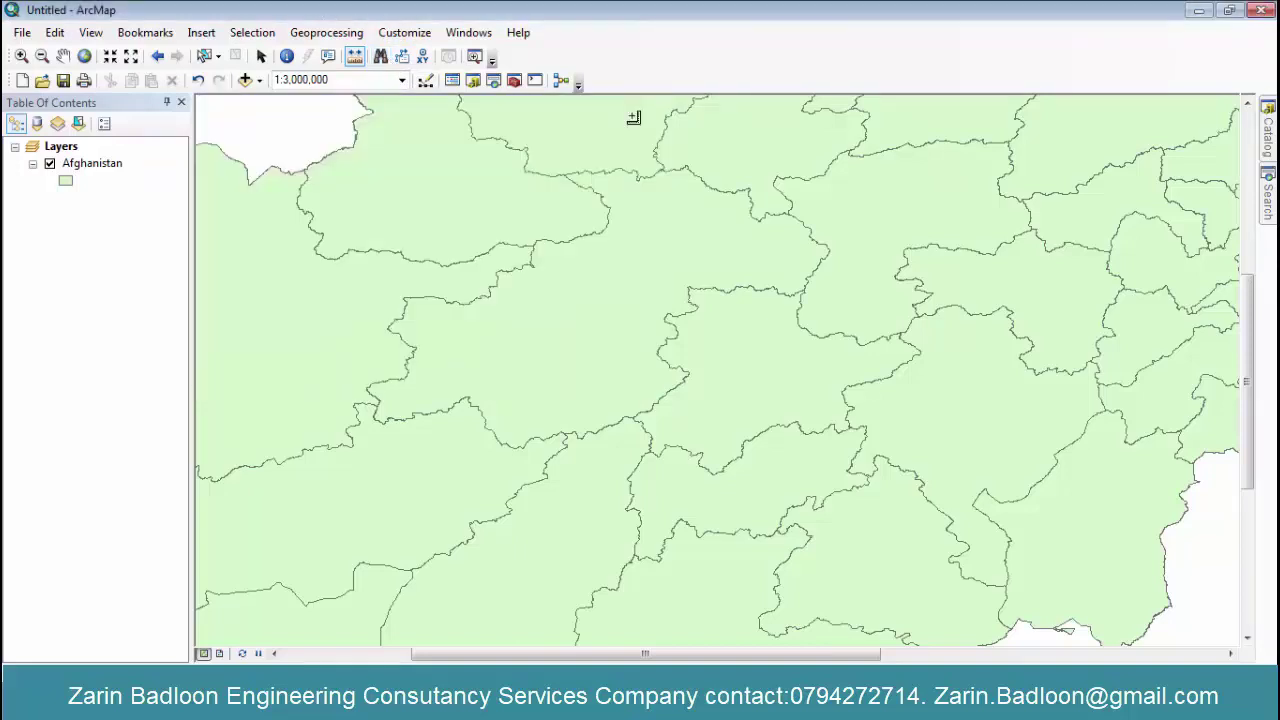
{"action": "left_click", "coordinate": [380, 56]}
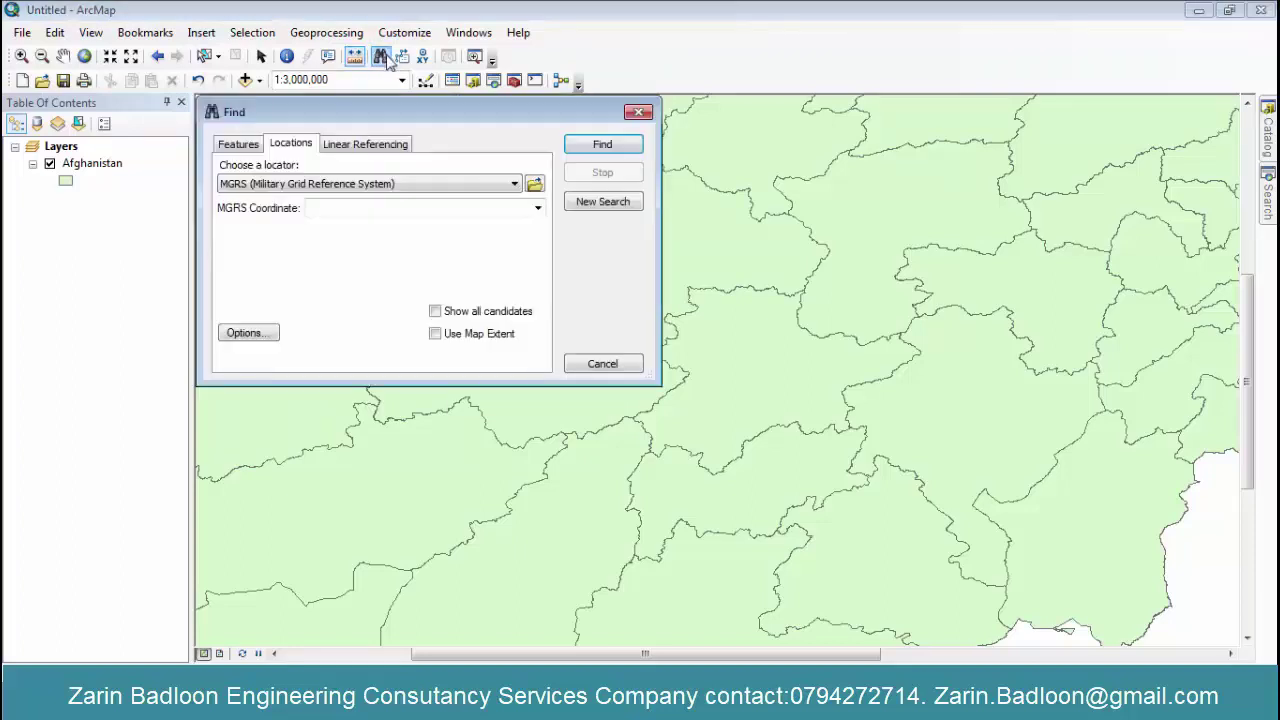
{"action": "left_click", "coordinate": [612, 143]}
{"action": "left_click", "coordinate": [763, 314]}
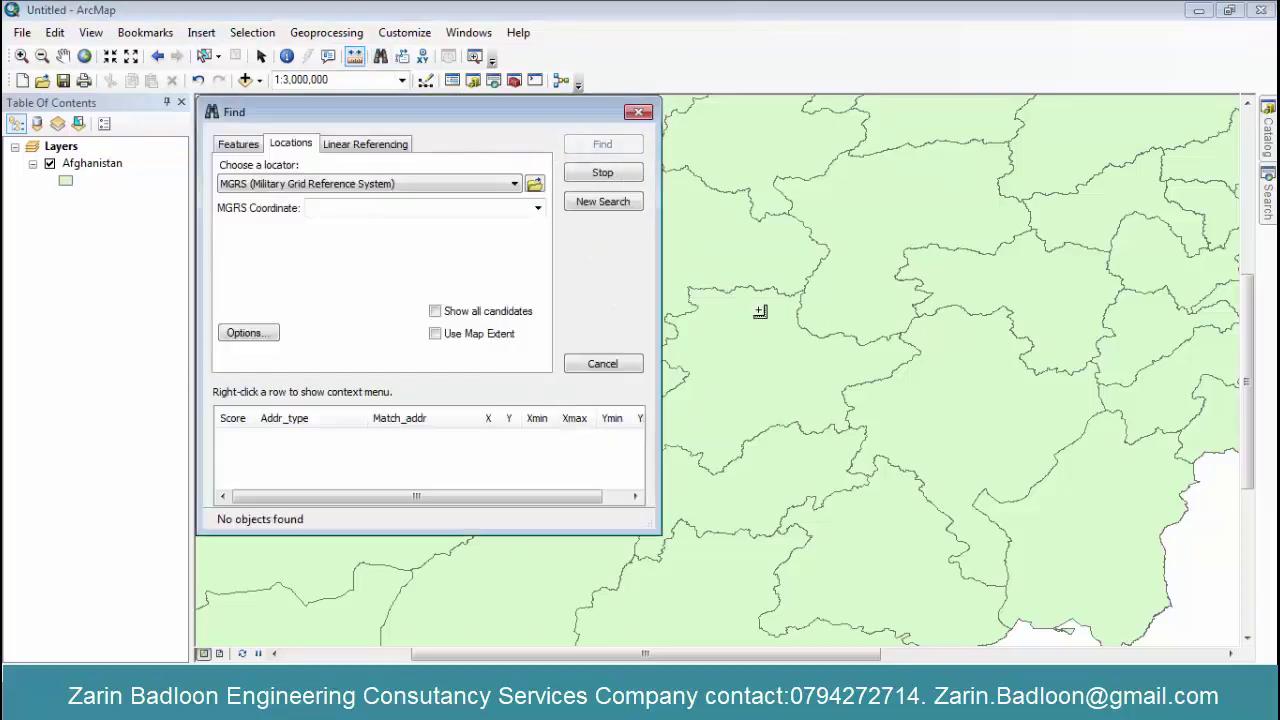
{"action": "left_click", "coordinate": [638, 112]}
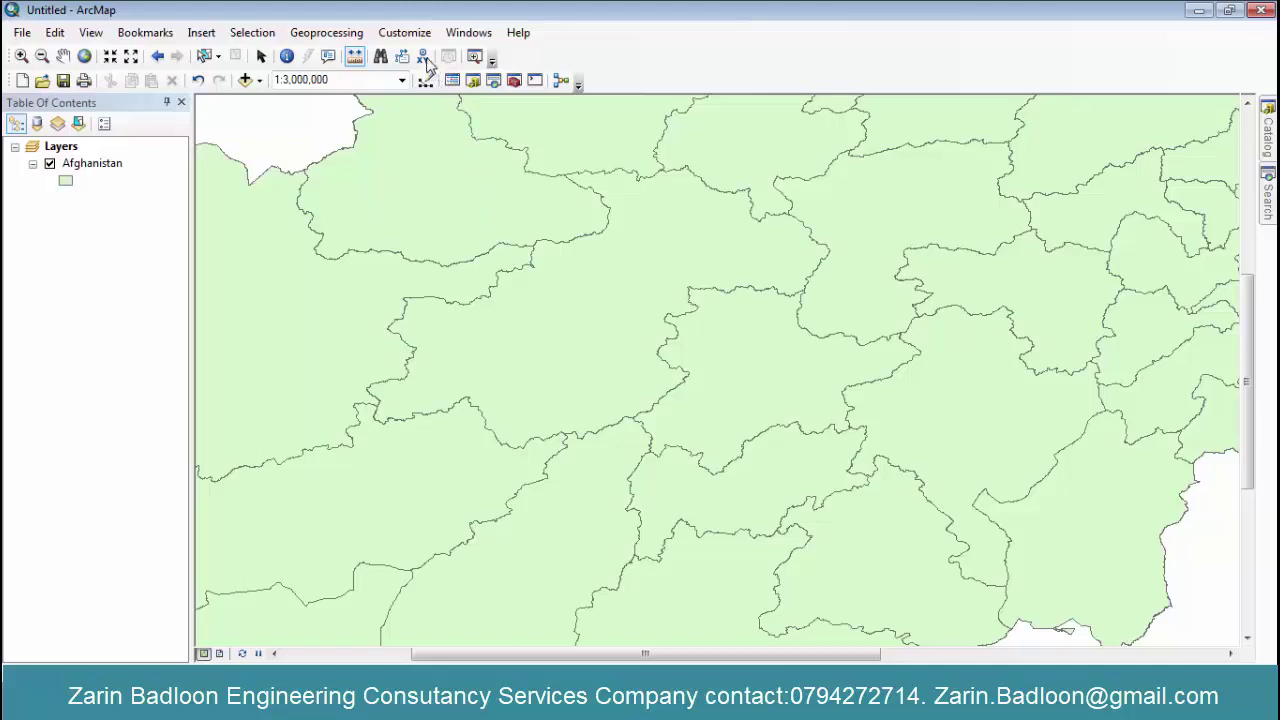
{"action": "left_click", "coordinate": [475, 58]}
{"action": "left_click_drag", "start_coordinate": [8, 80], "coordinate": [237, 164]}
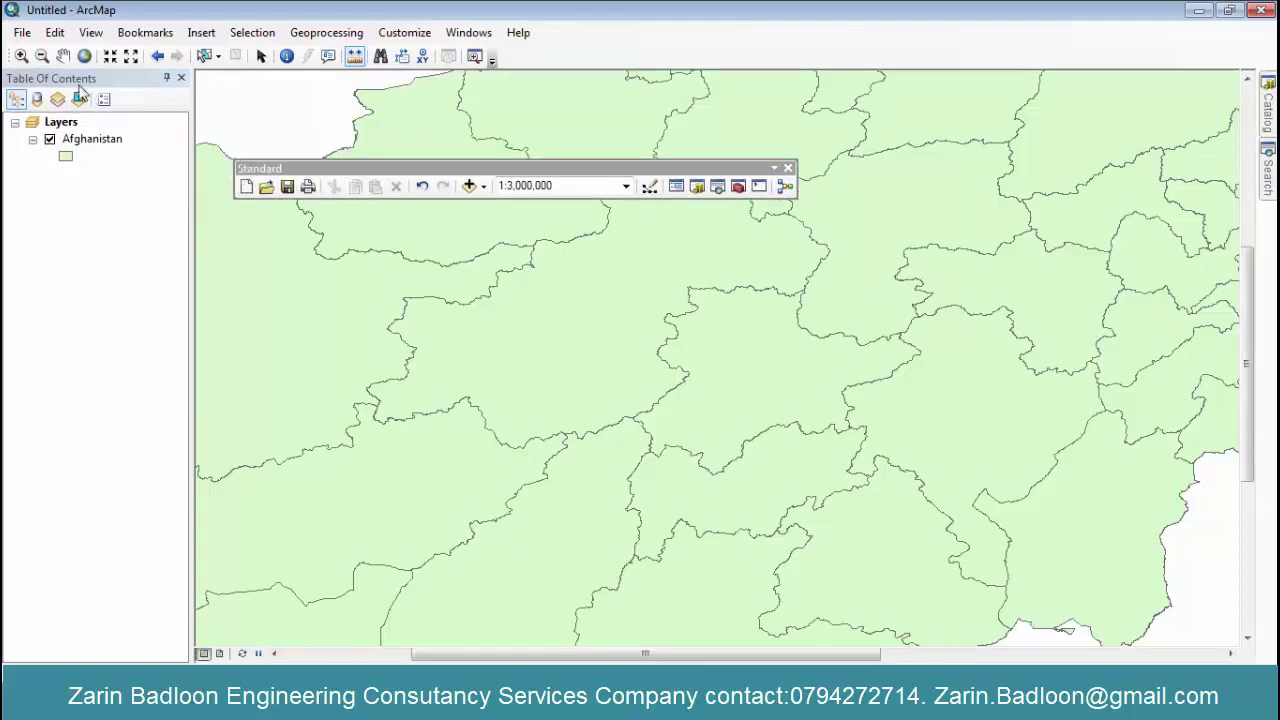
{"action": "mouse_move", "coordinate": [10, 55]}
{"action": "left_mouse_down"}
{"action": "mouse_move", "coordinate": [145, 120]}
{"action": "mouse_move", "coordinate": [132, 98]}
{"action": "mouse_move", "coordinate": [28, 48]}
{"action": "mouse_move", "coordinate": [20, 60]}
{"action": "left_mouse_up"}
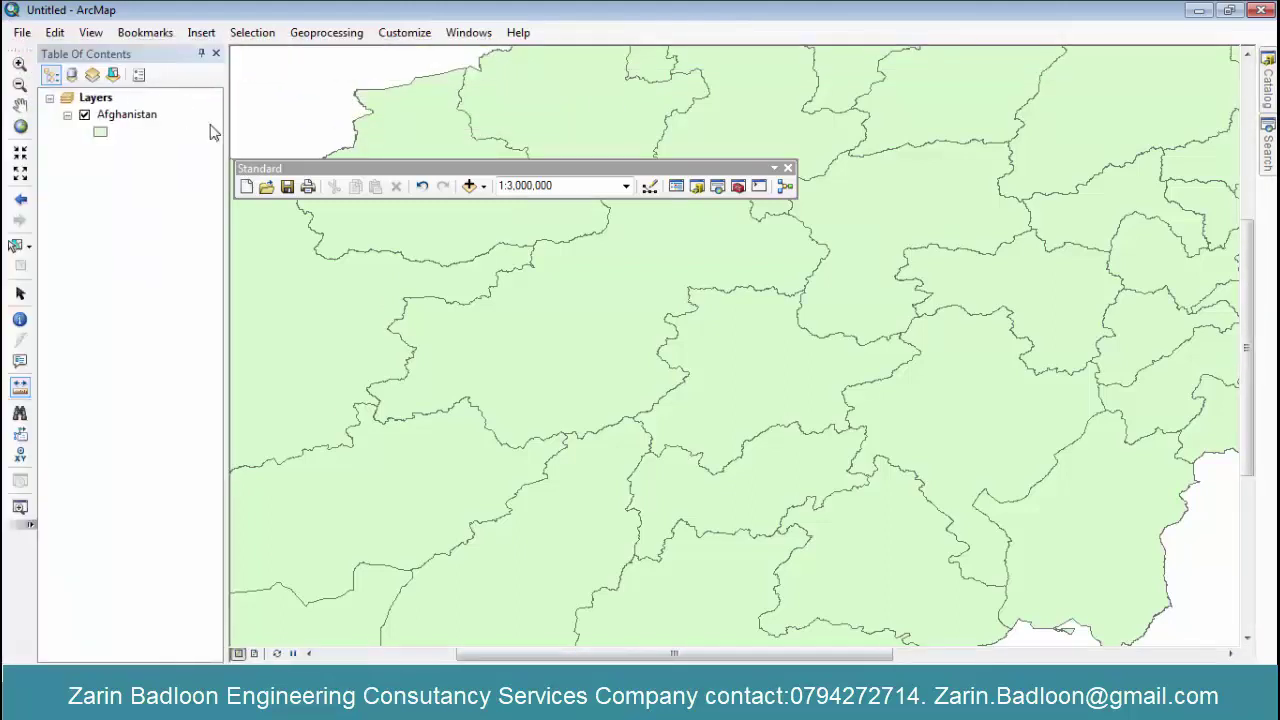
{"action": "left_click_drag", "start_coordinate": [14, 56], "coordinate": [234, 70]}
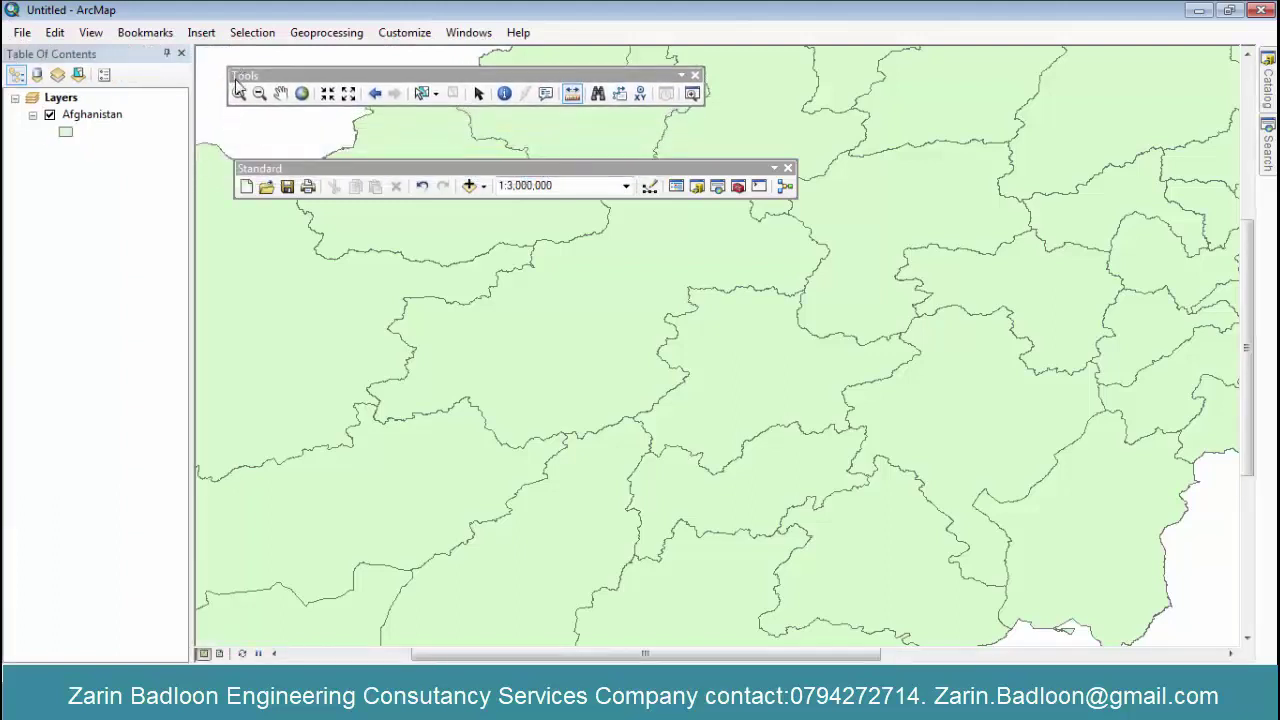
{"action": "left_click", "coordinate": [268, 188]}
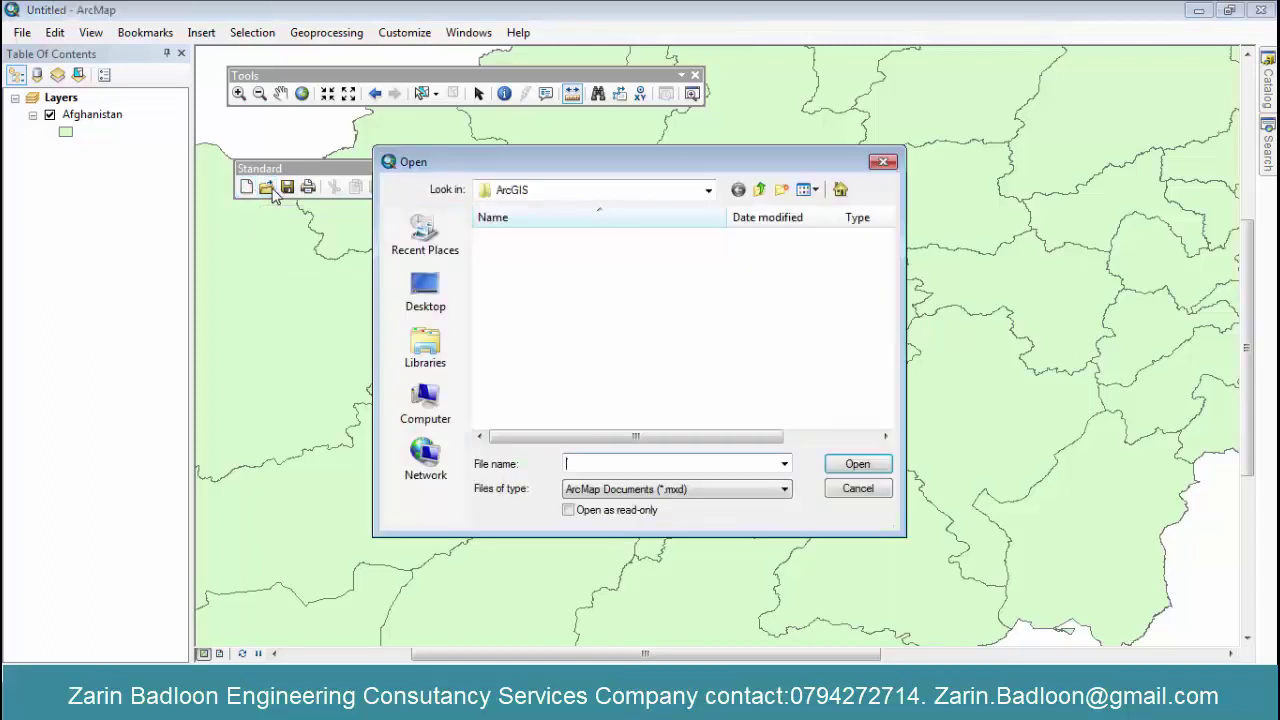
{"action": "left_click", "coordinate": [883, 161]}
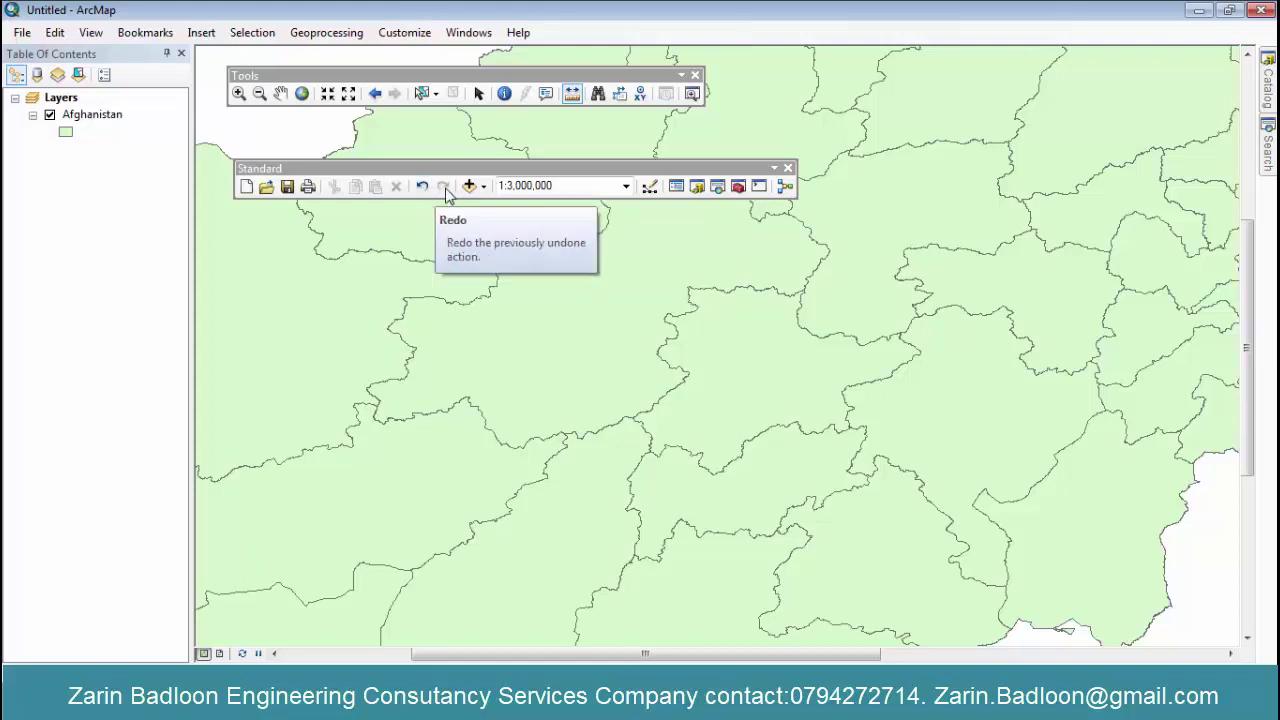
{"action": "left_click_drag", "start_coordinate": [250, 76], "coordinate": [44, 55]}
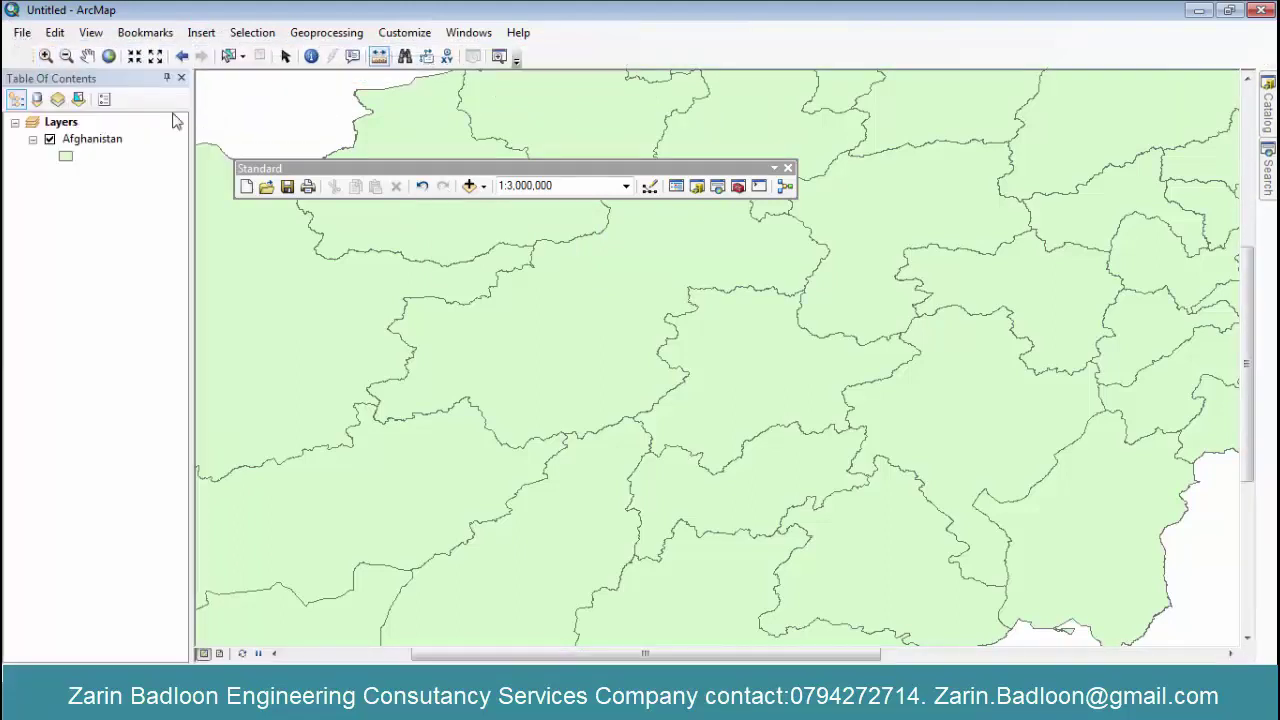
{"action": "left_click_drag", "start_coordinate": [270, 167], "coordinate": [8, 52]}
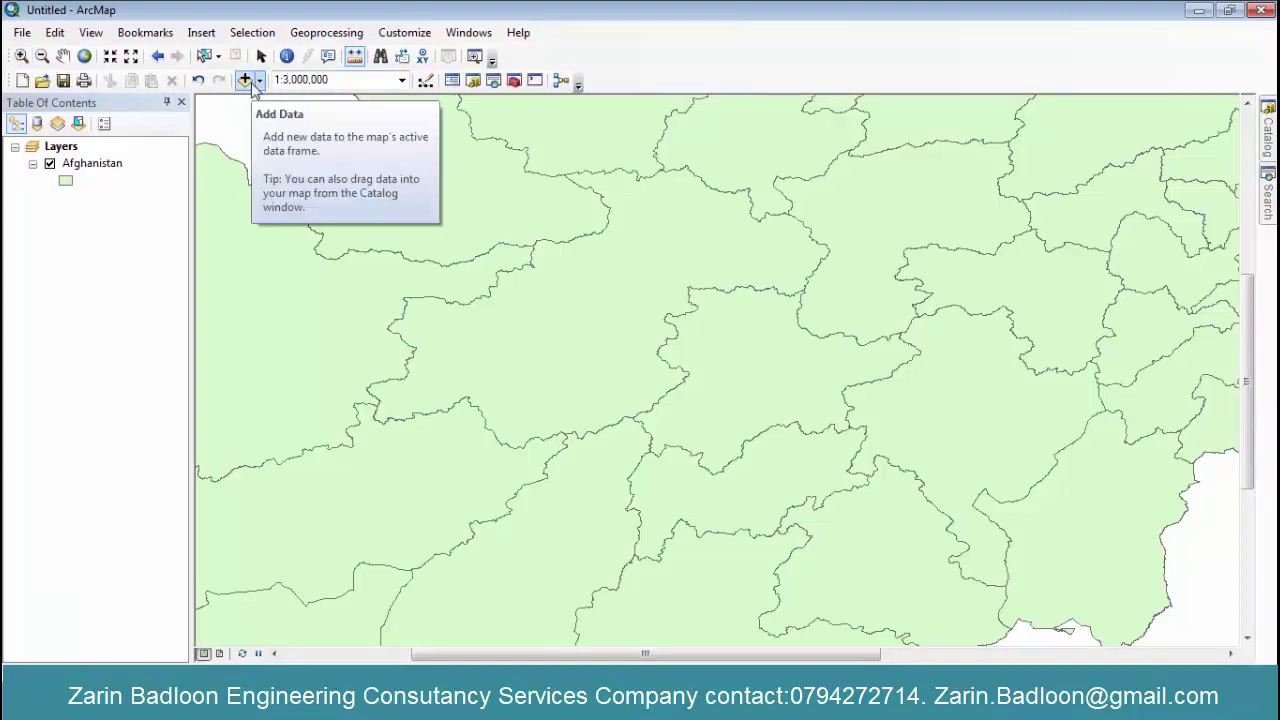
- Browse the Afghanistan_Admin_Boundaries folder in Add Data, cancel, and show the Add Data dropdown options
{"action": "left_click", "coordinate": [245, 80]}
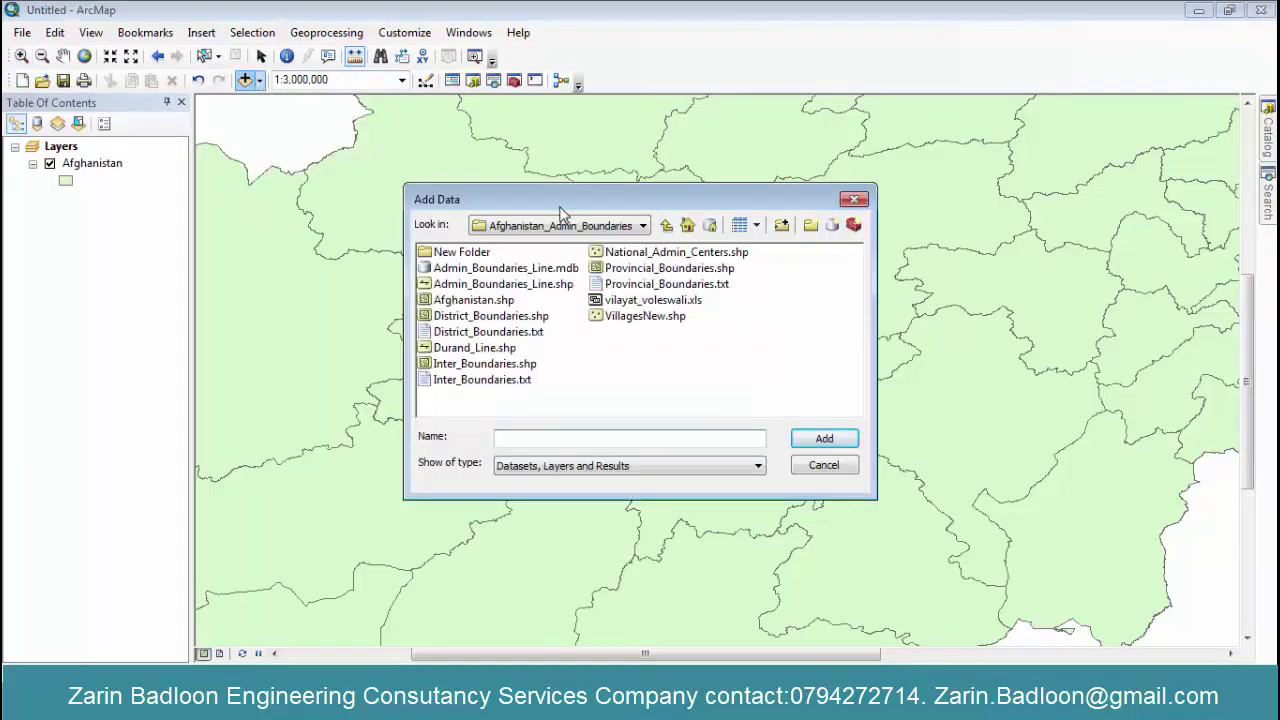
{"action": "left_click_drag", "start_coordinate": [640, 200], "coordinate": [803, 146]}
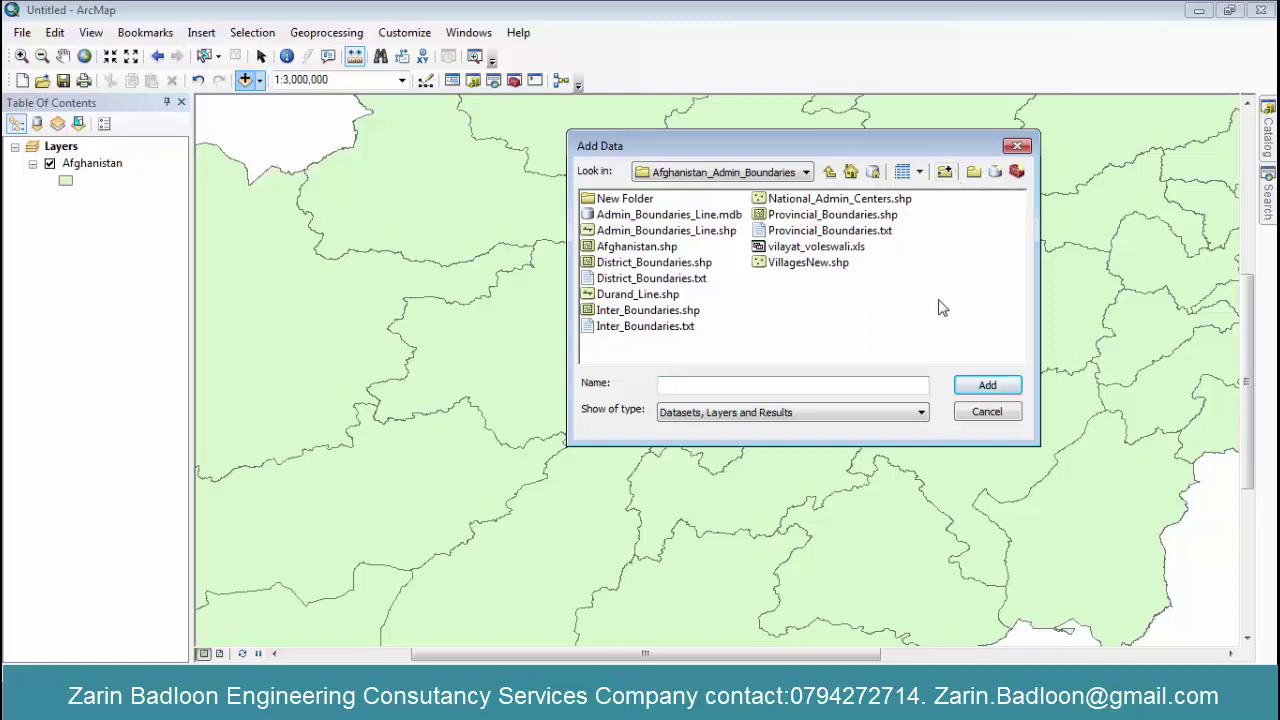
{"action": "left_click", "coordinate": [760, 172]}
{"action": "left_click", "coordinate": [760, 172]}
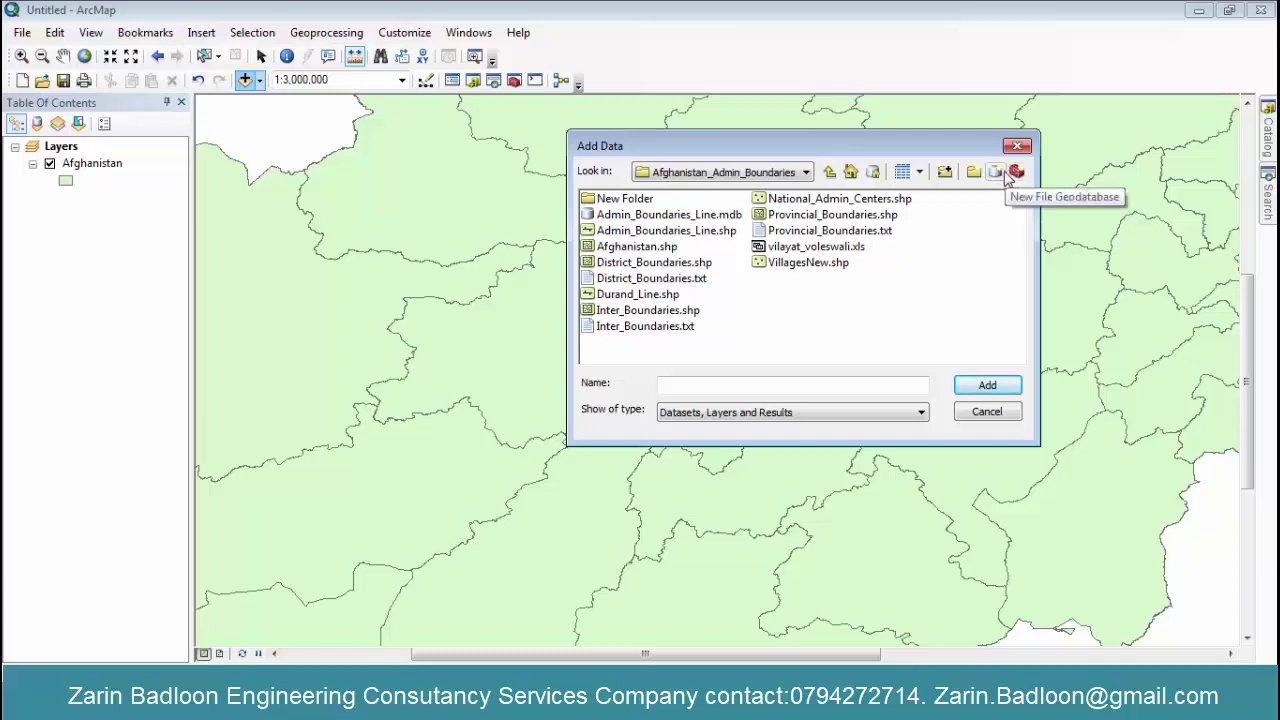
{"action": "left_click_drag", "start_coordinate": [968, 148], "coordinate": [926, 126]}
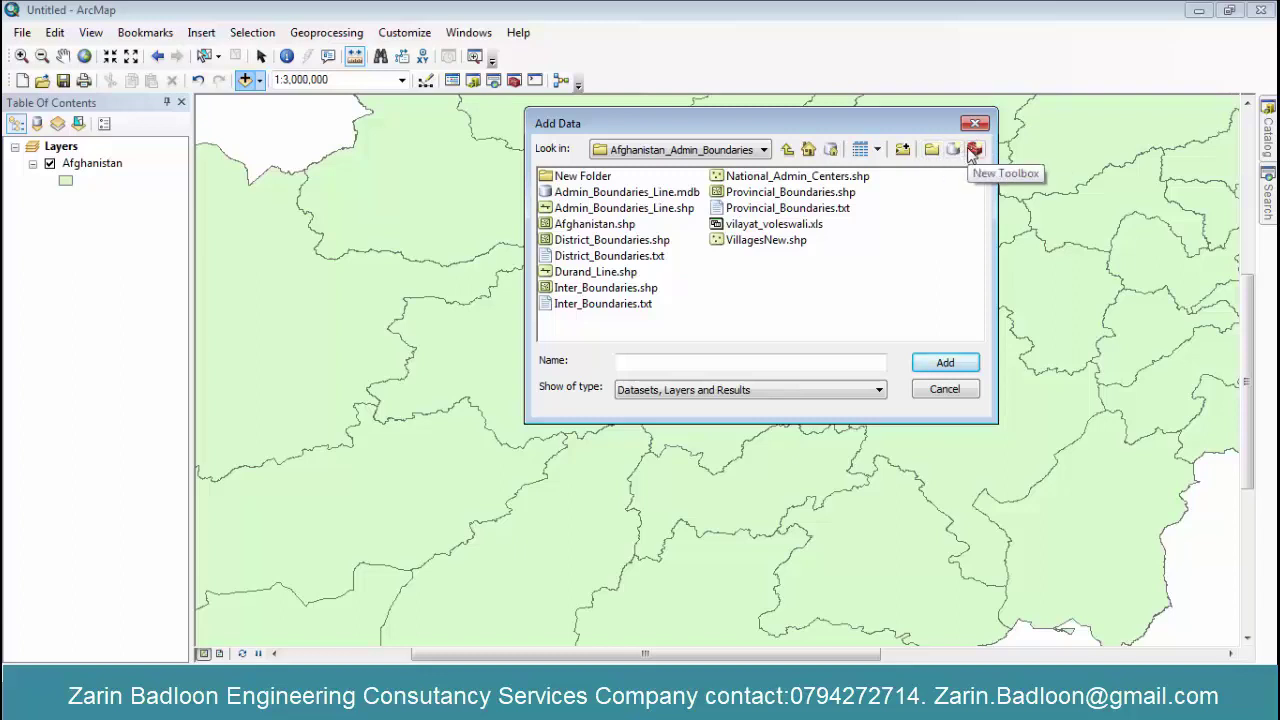
{"action": "left_click", "coordinate": [975, 123]}
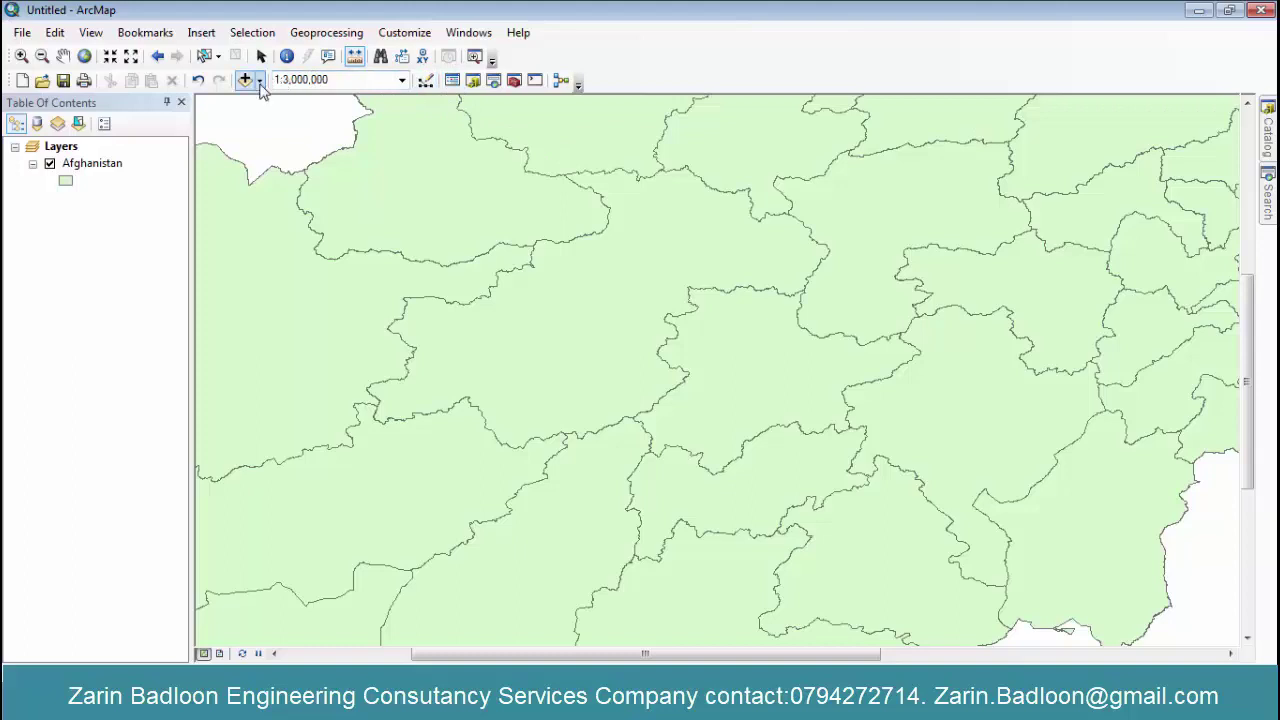
{"action": "left_click", "coordinate": [258, 80]}
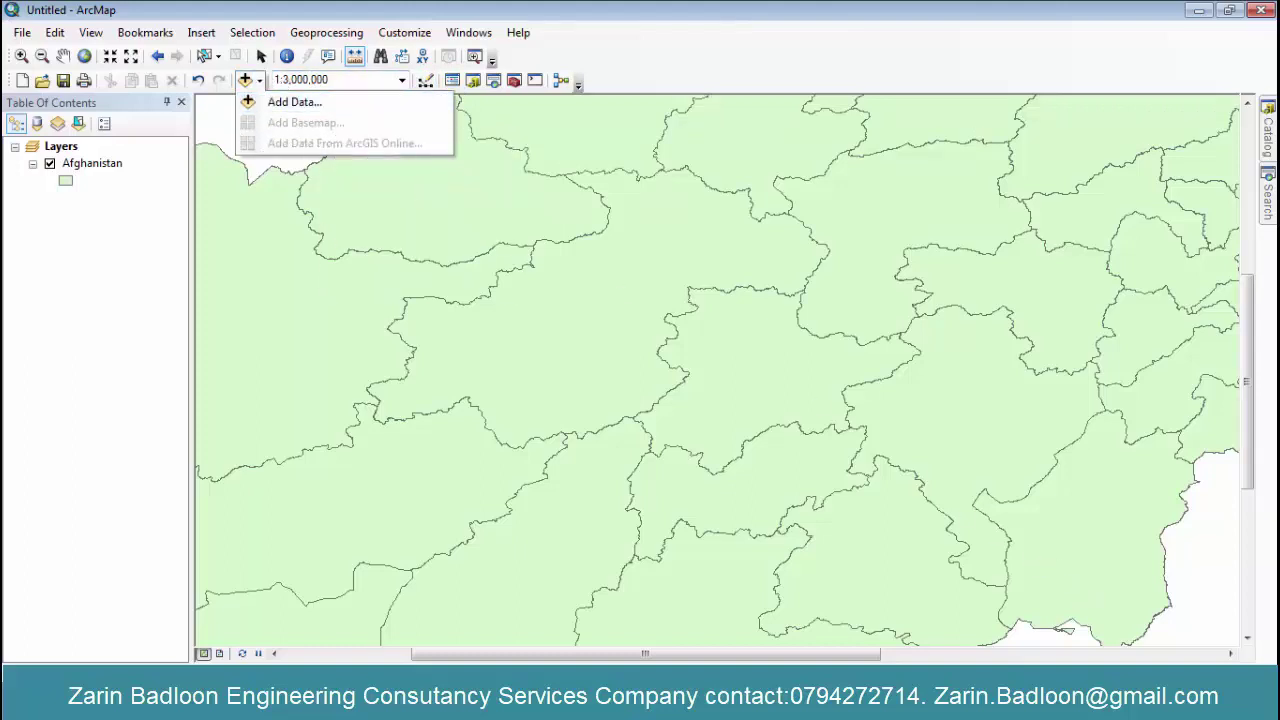
- Check the ArcGIS connection status and its options from the notification-area tray icon
{"action": "left_click", "coordinate": [1083, 708]}
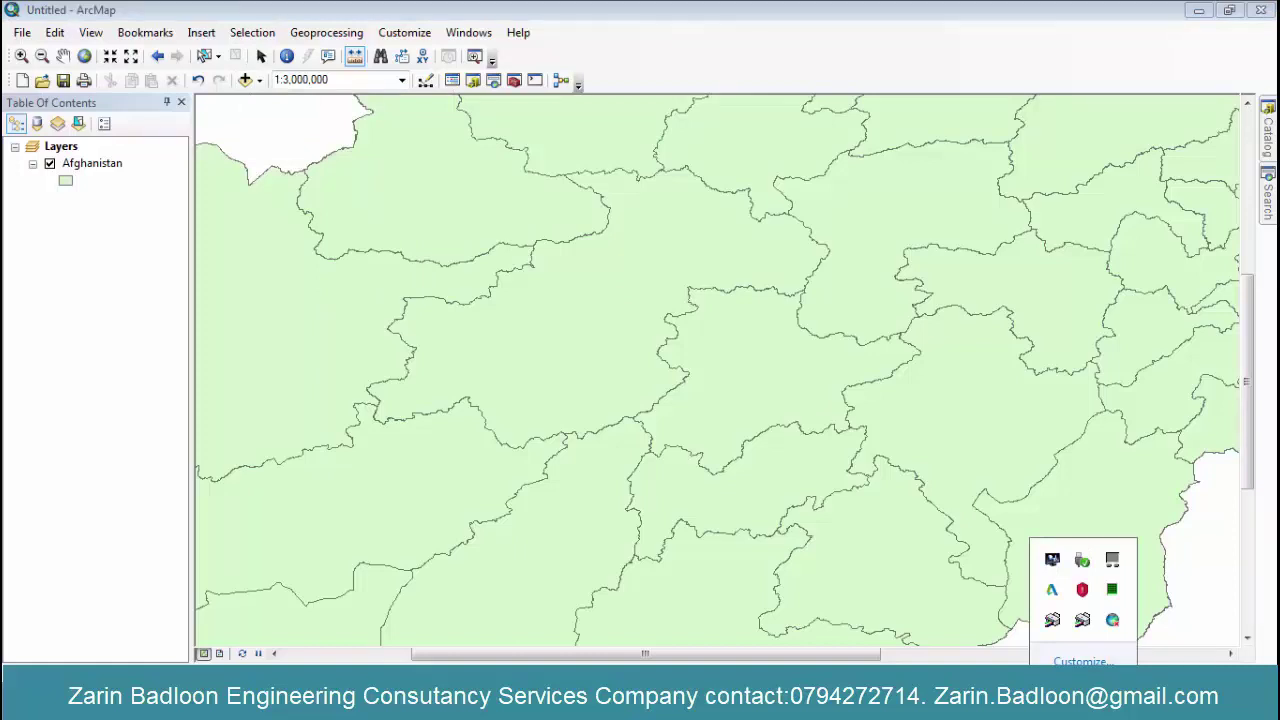
{"action": "left_click", "coordinate": [1116, 629]}
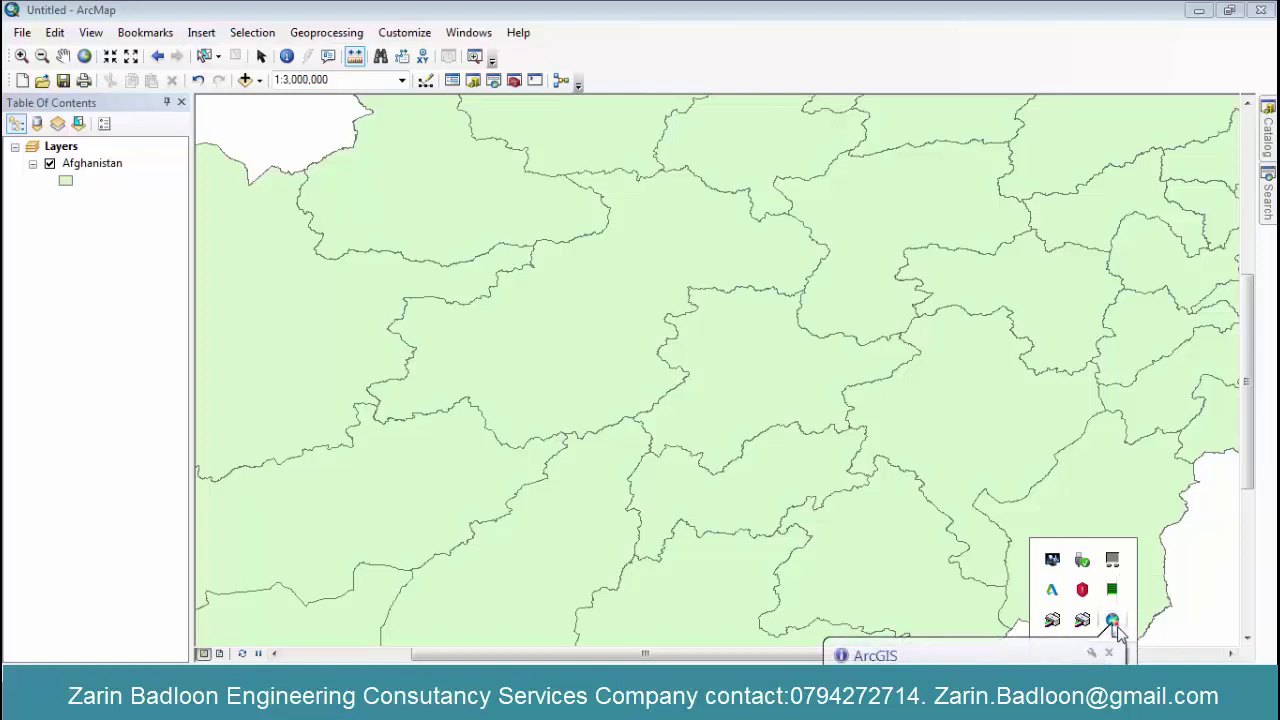
{"action": "right_click", "coordinate": [1116, 626]}
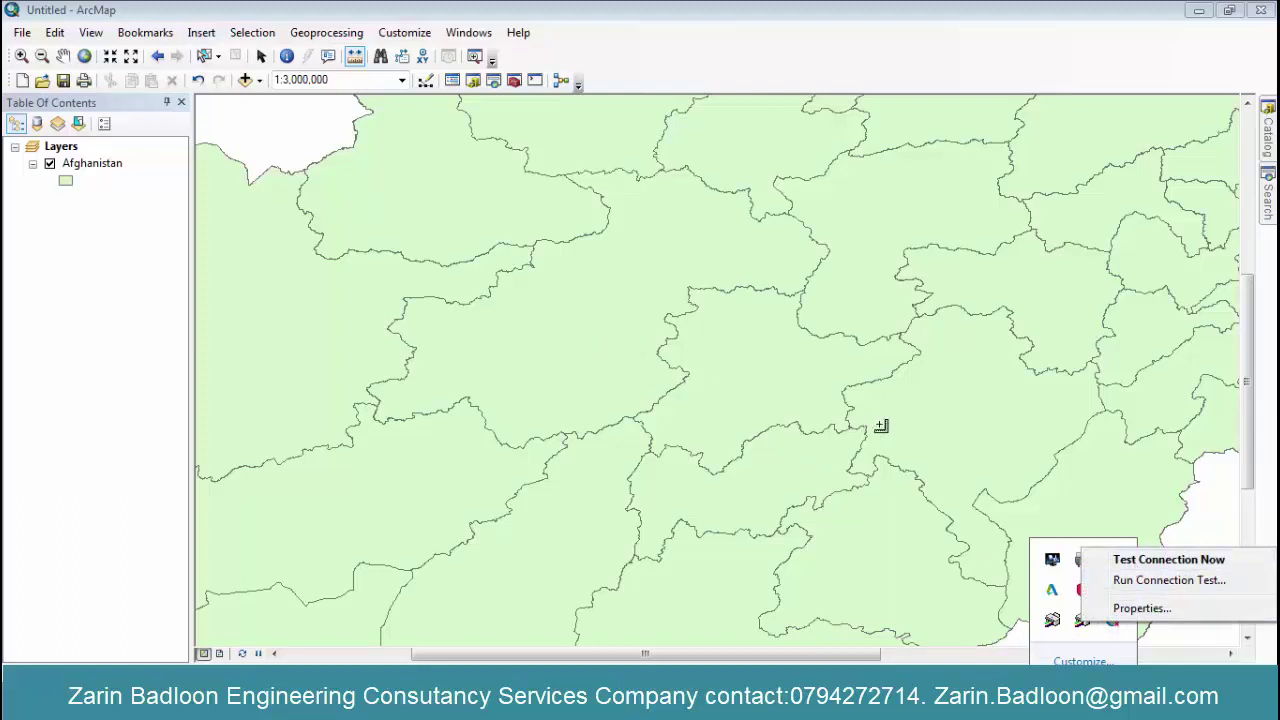
{"action": "left_click", "coordinate": [1130, 585]}
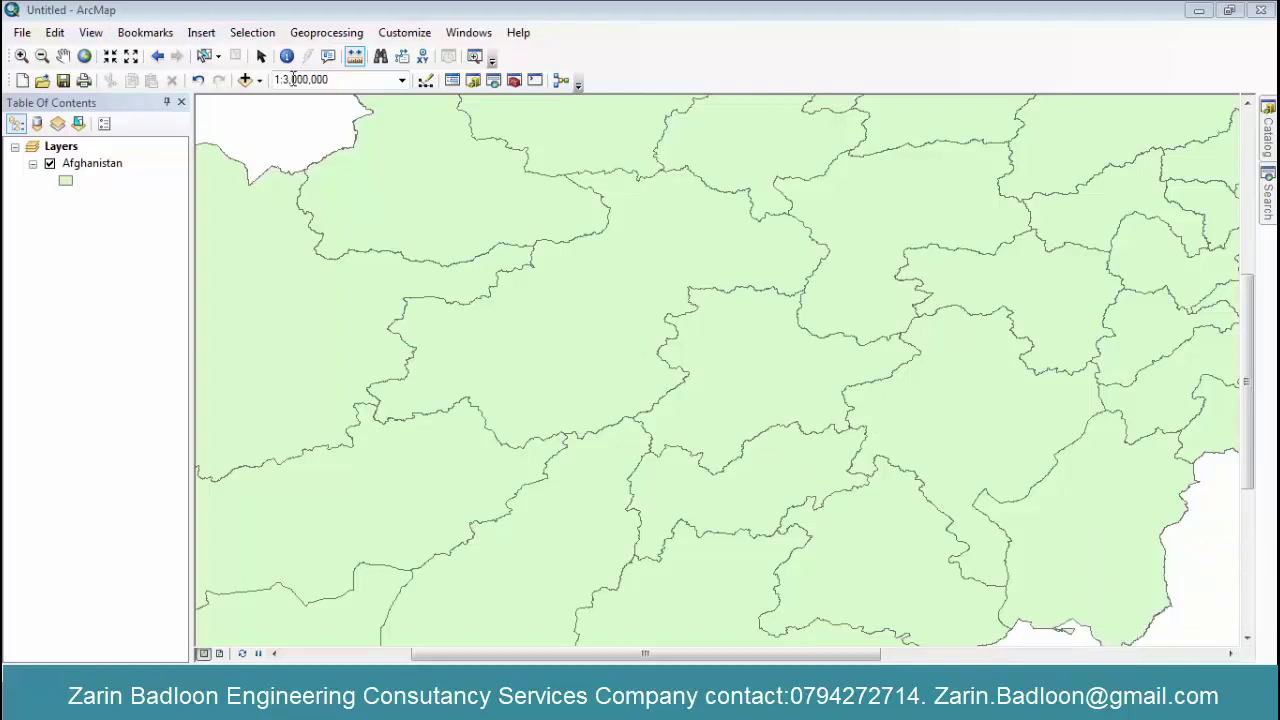
- Reopen the Add Data dropdown and wheel-zoom to fit Afghanistan at 1:10,000,000
{"action": "left_click", "coordinate": [259, 81]}
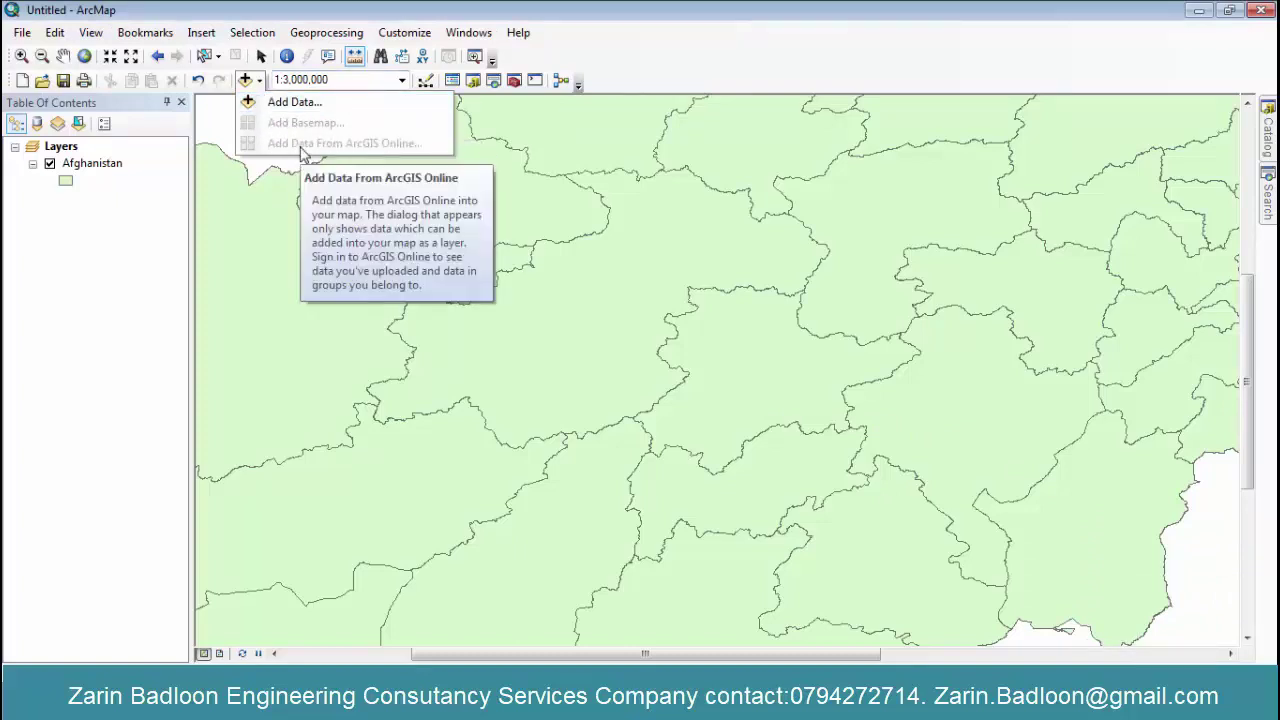
{"action": "scroll", "coordinate": [539, 300], "scroll_direction": "up", "scroll_amount": 5}
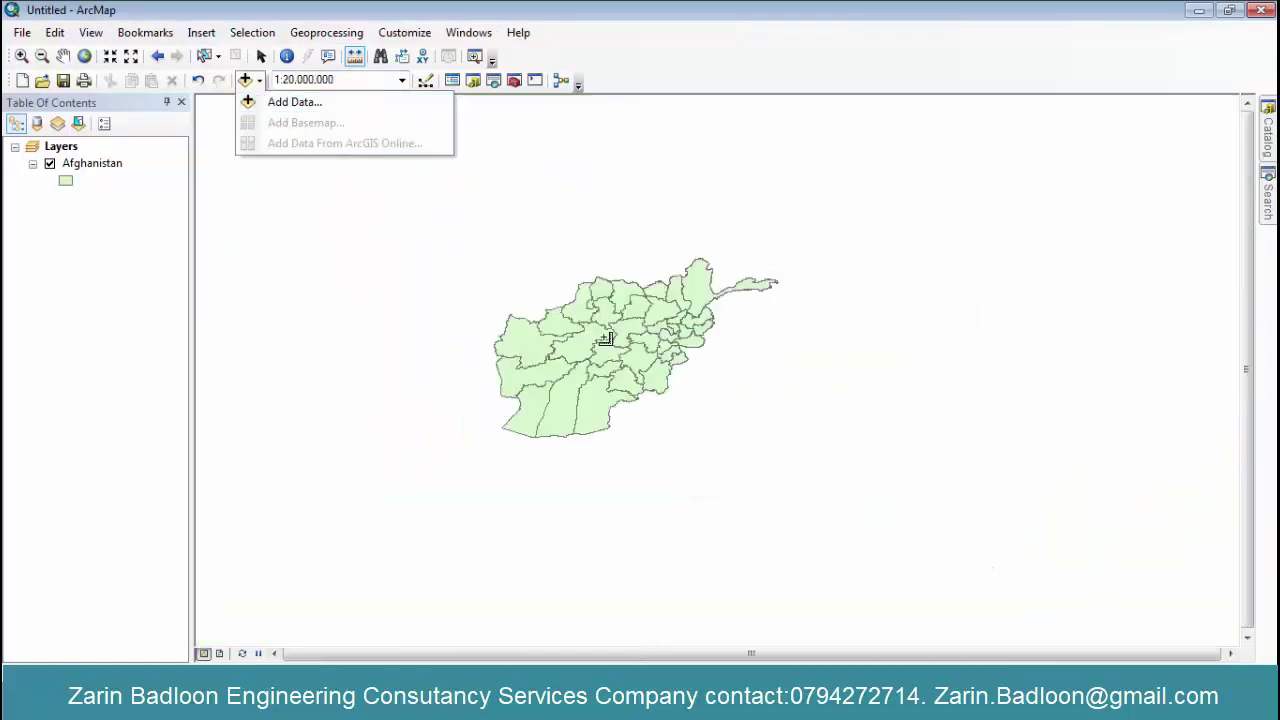
{"action": "scroll", "coordinate": [613, 330], "scroll_direction": "down", "scroll_amount": 2}
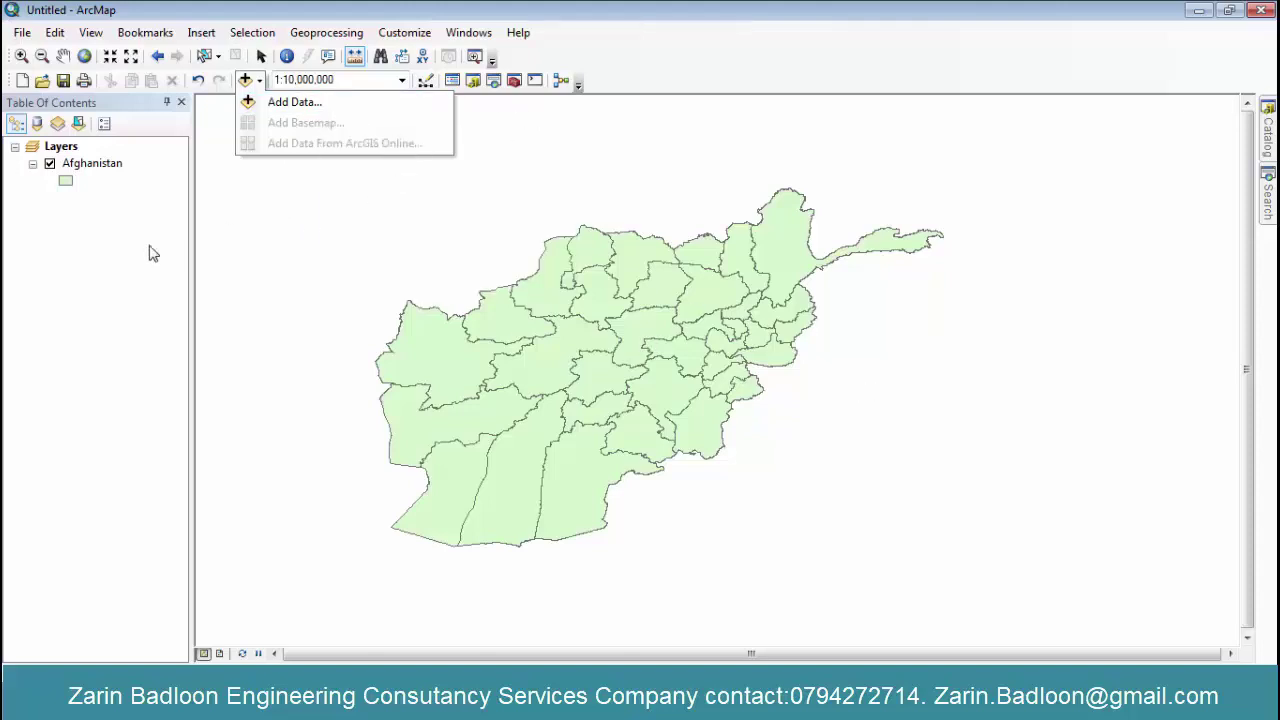
- Dismiss the Add Data options by clicking the Afghanistan layer in the Table of Contents
{"action": "left_click", "coordinate": [54, 206]}
{"action": "left_click", "coordinate": [29, 183]}
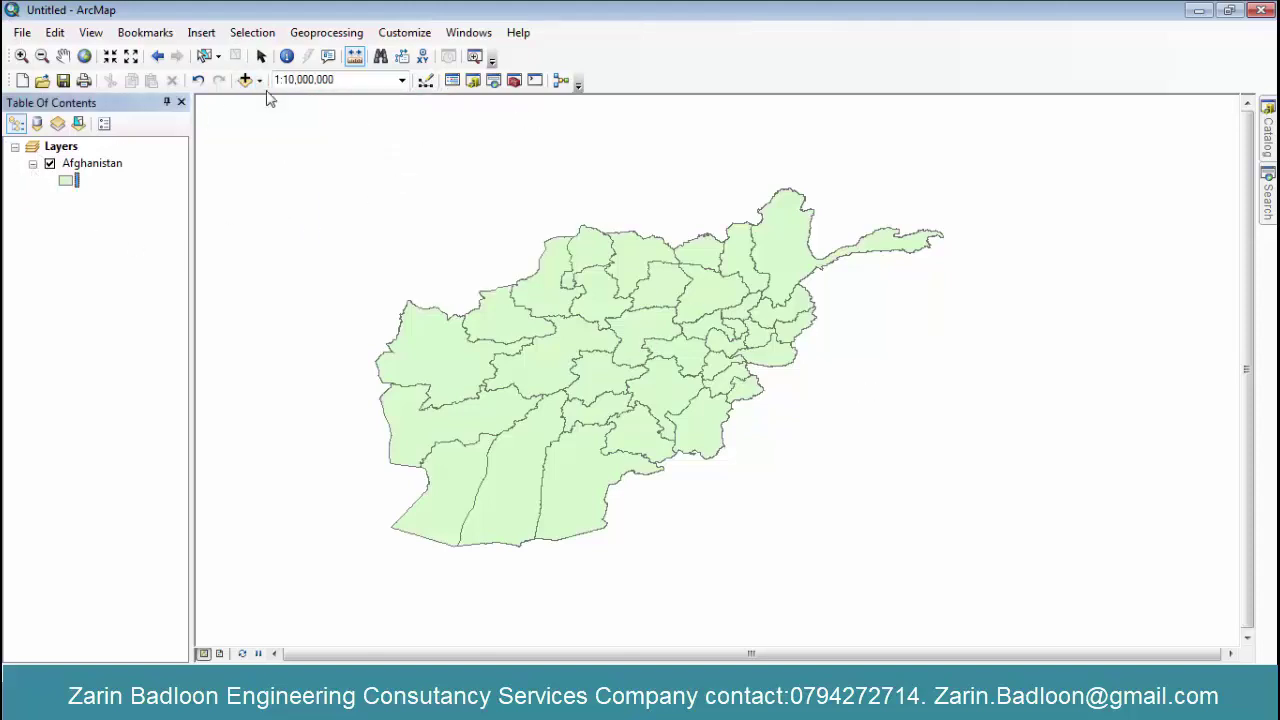